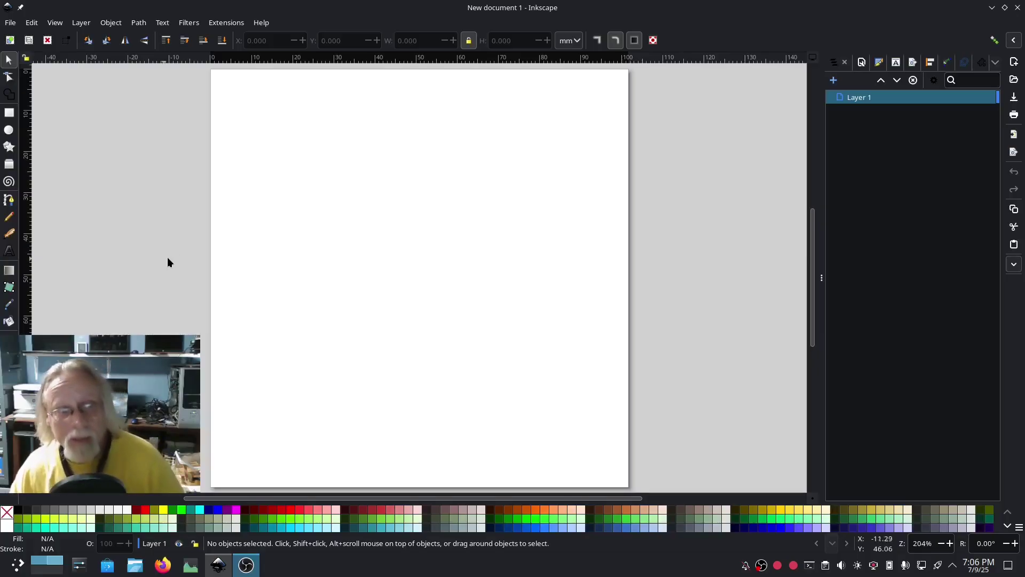
{"action": "left_click", "coordinate": [9, 216]}
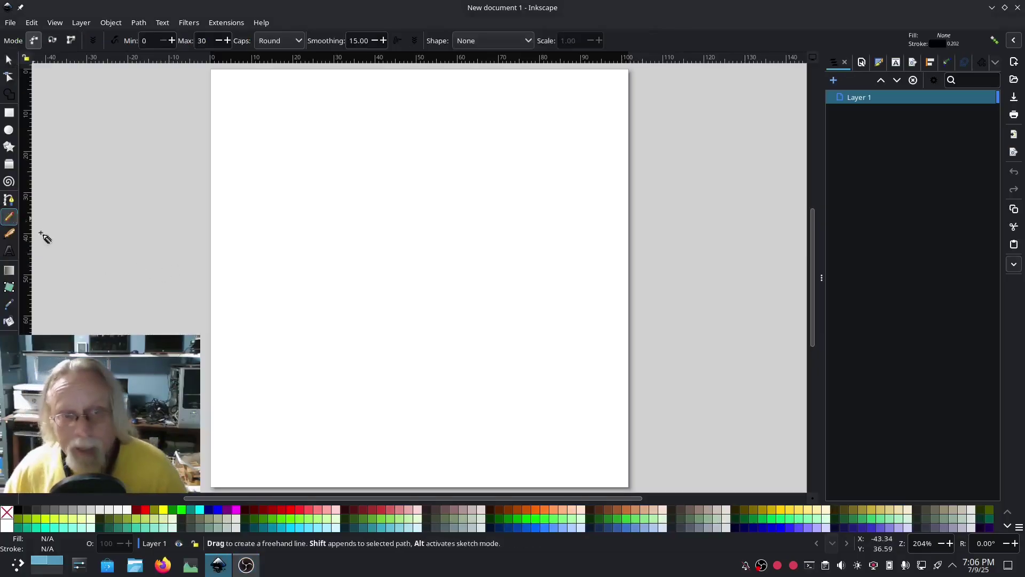
{"action": "mouse_move", "coordinate": [255, 201]}
{"action": "left_mouse_down"}
{"action": "mouse_move", "coordinate": [371, 217]}
{"action": "mouse_move", "coordinate": [402, 202]}
{"action": "left_mouse_up"}
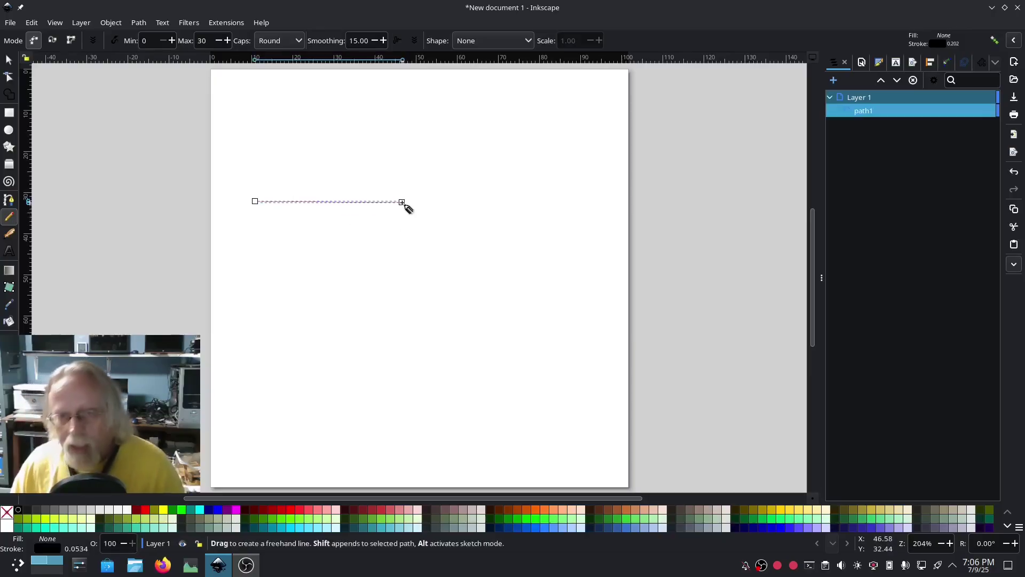
{"action": "left_click", "coordinate": [879, 62]}
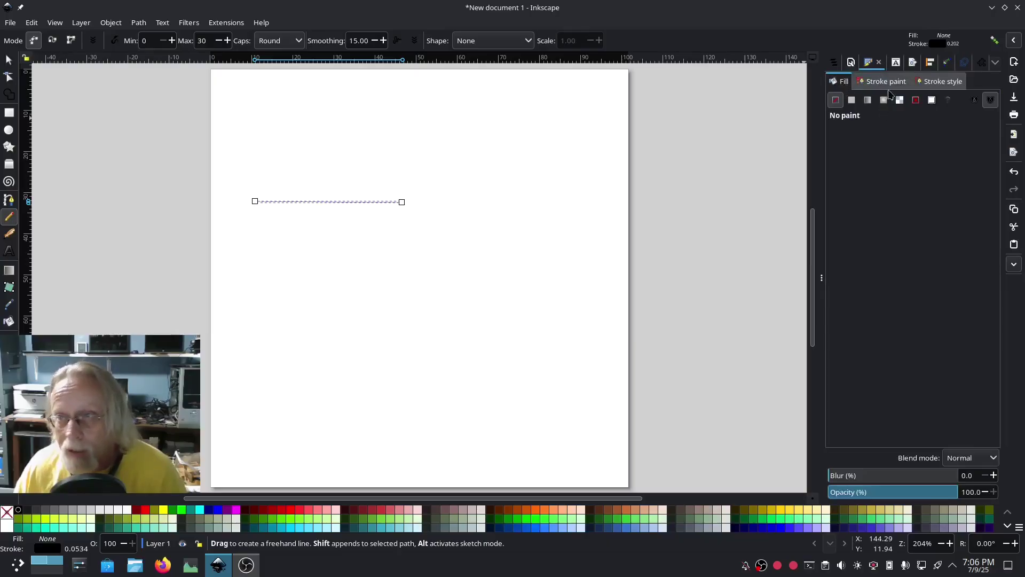
{"action": "left_click", "coordinate": [853, 101]}
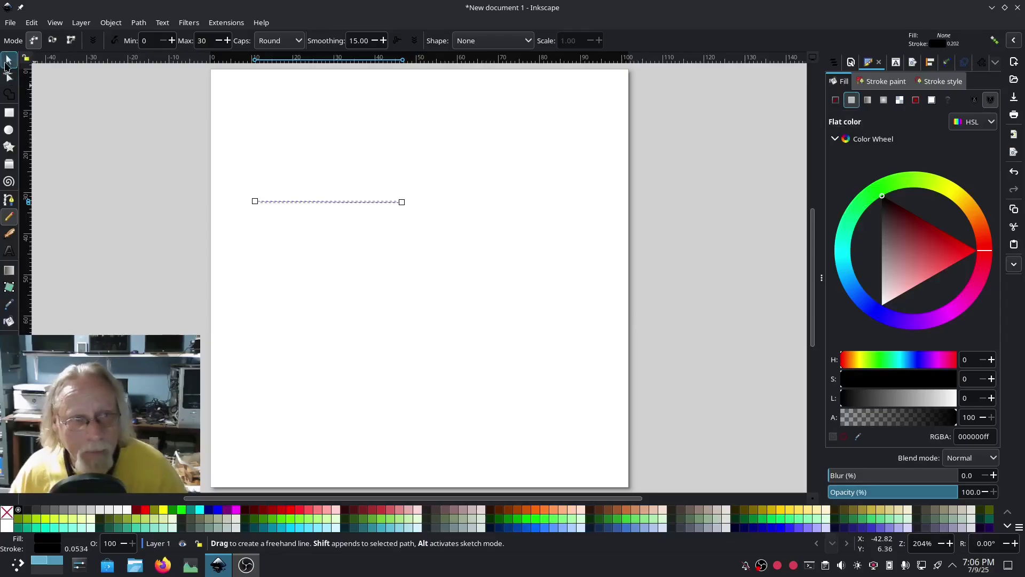
{"action": "left_click", "coordinate": [7, 63]}
{"action": "left_click_drag", "start_coordinate": [416, 231], "coordinate": [205, 171]}
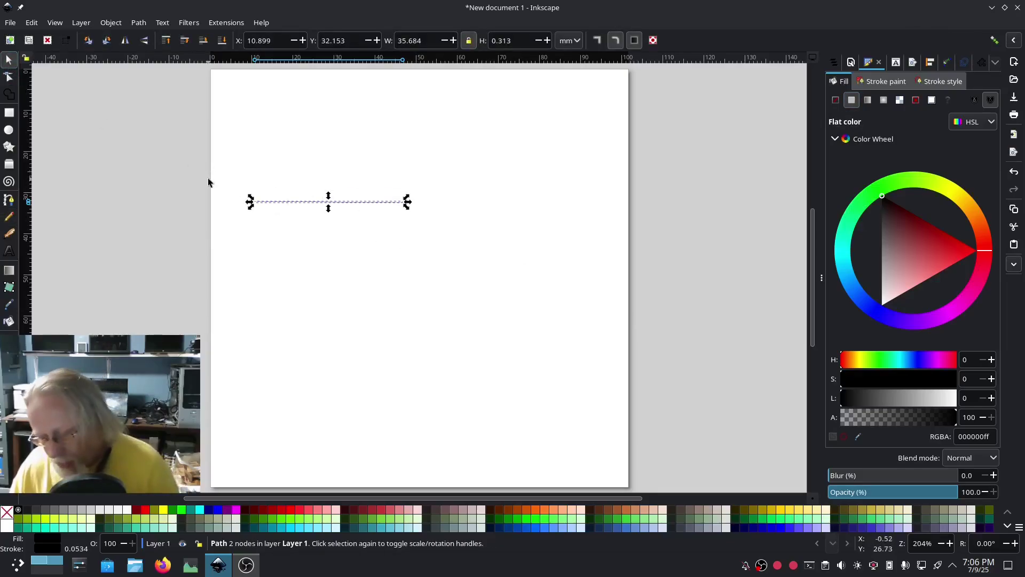
{"action": "key", "text": "Delete"}
{"action": "left_click", "coordinate": [9, 199]}
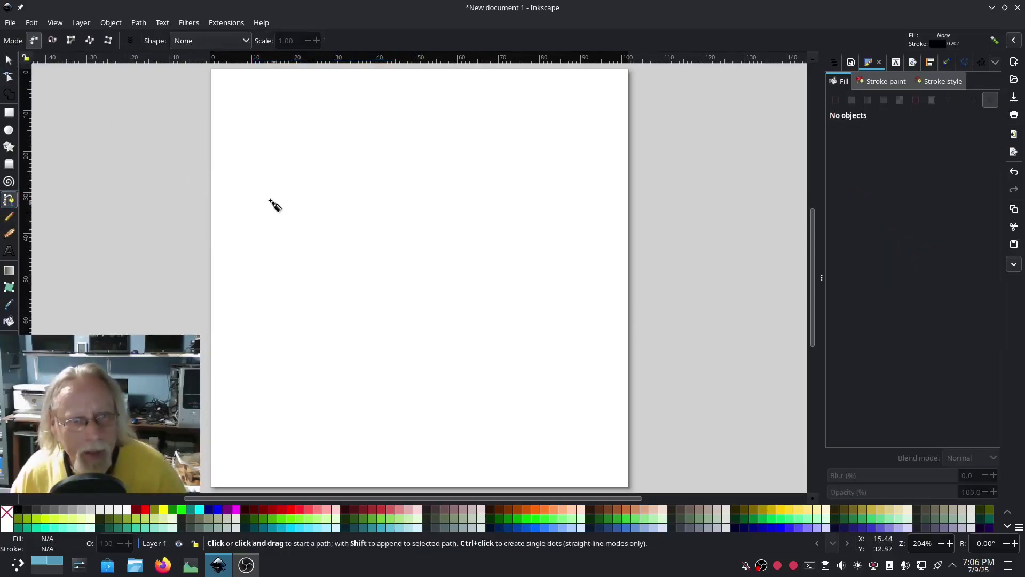
- Draw a horizontal black-filled rectangle about 66 mm by 8 mm in the upper half of the page and remove its stroke
{"action": "left_click", "coordinate": [9, 113]}
{"action": "left_click_drag", "start_coordinate": [253, 209], "coordinate": [526, 243]}
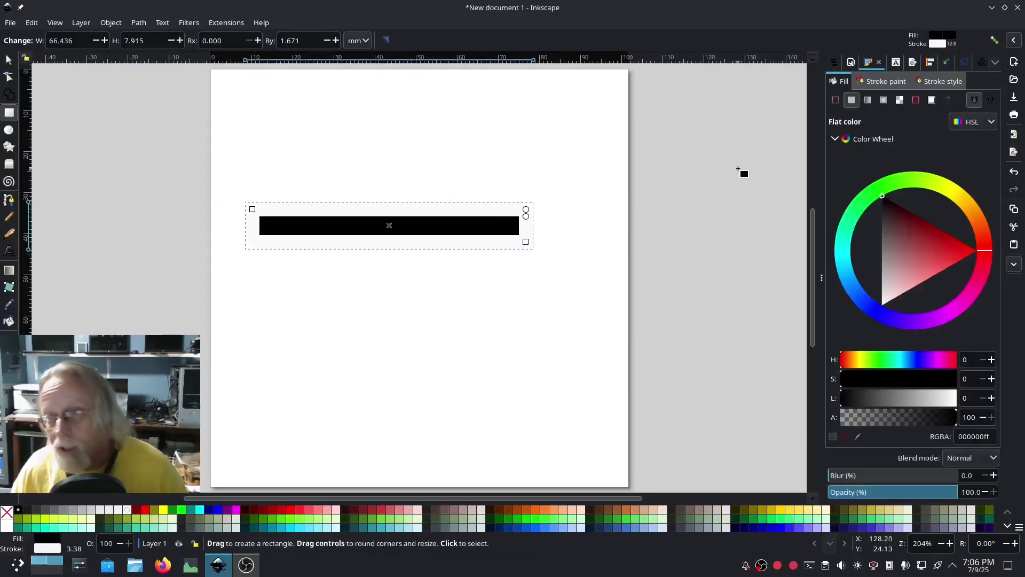
{"action": "left_click", "coordinate": [865, 81]}
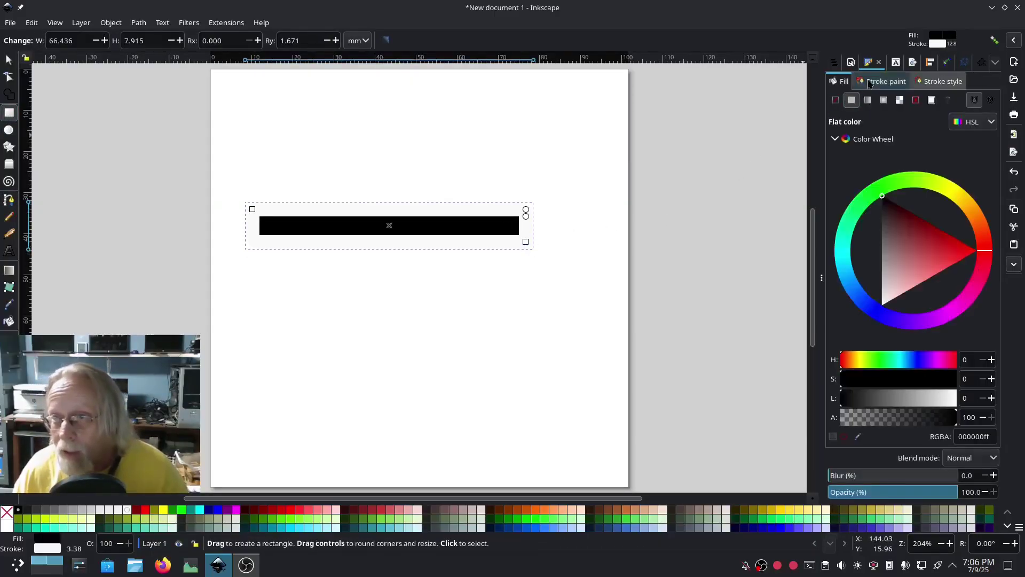
{"action": "left_click", "coordinate": [836, 100]}
{"action": "left_click", "coordinate": [840, 85]}
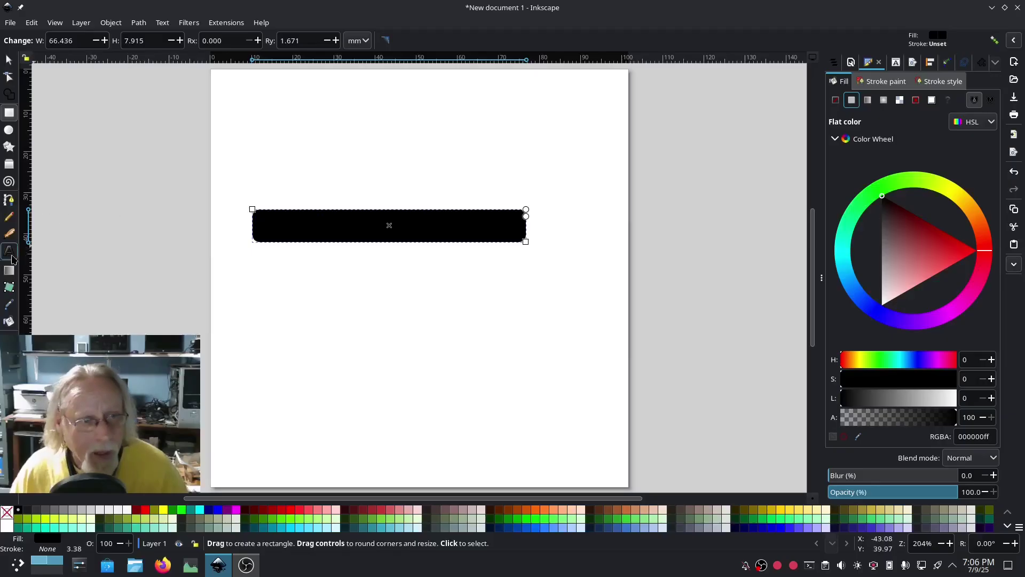
- Draw three roughly vertical freehand rung lines crossing the black bar near its left end, middle and right end
{"action": "left_click", "coordinate": [8, 216]}
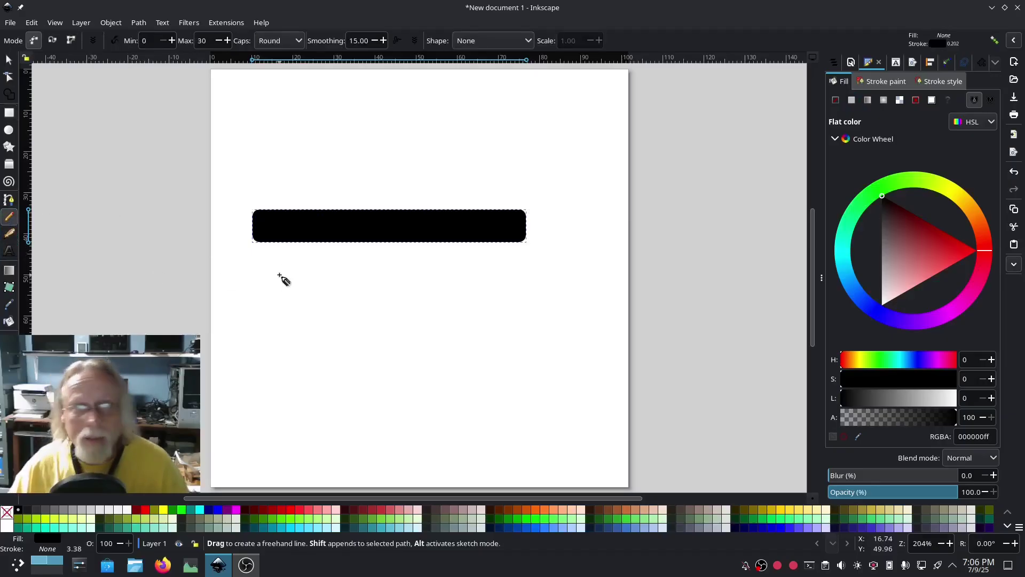
{"action": "left_click_drag", "start_coordinate": [274, 258], "coordinate": [282, 190]}
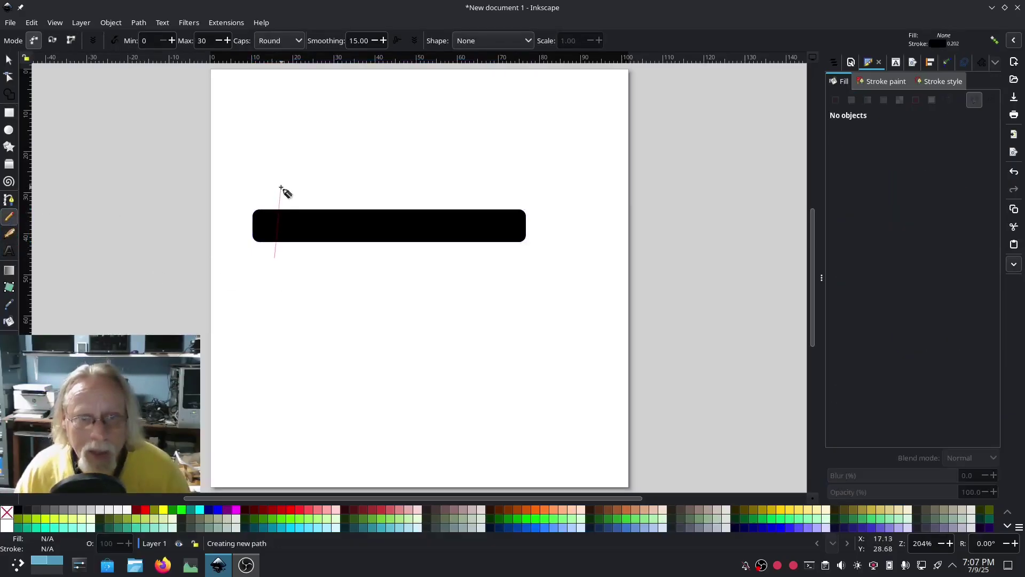
{"action": "left_click_drag", "start_coordinate": [375, 255], "coordinate": [371, 191]}
{"action": "left_click_drag", "start_coordinate": [486, 259], "coordinate": [474, 178]}
- Try converting the bar and its three rungs with Fill to satin, using contour underlay and 0.20 mm pull compensation, and undo it
{"action": "left_click", "coordinate": [8, 60]}
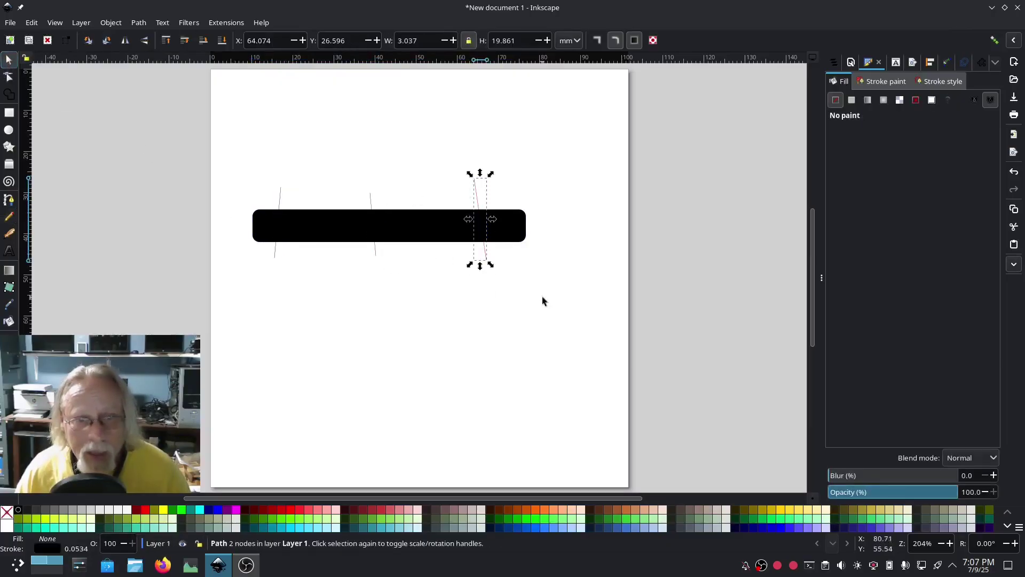
{"action": "left_click_drag", "start_coordinate": [542, 297], "coordinate": [168, 135]}
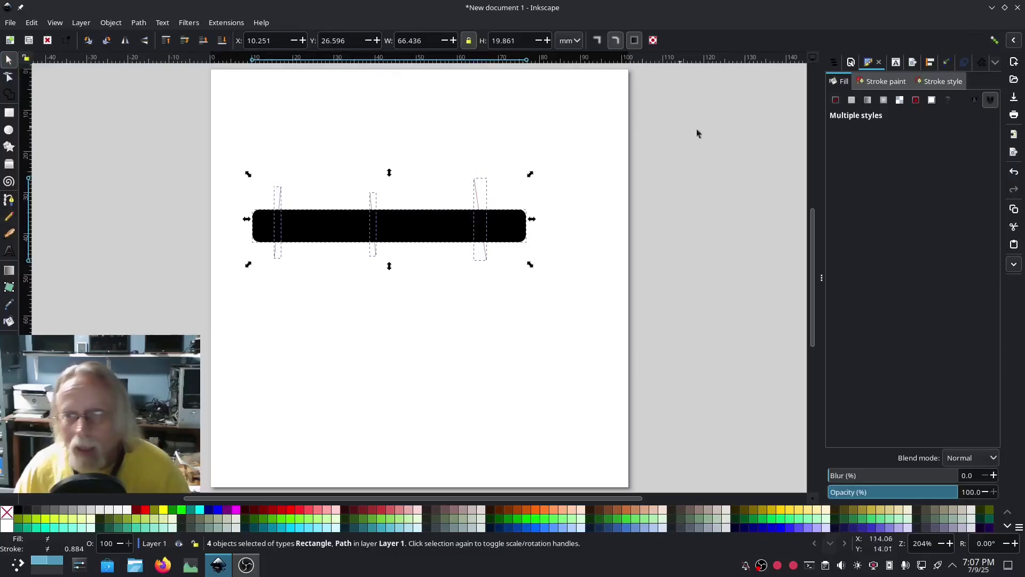
{"action": "left_click", "coordinate": [982, 63]}
{"action": "left_click", "coordinate": [964, 83]}
{"action": "type", "text": "fill"}
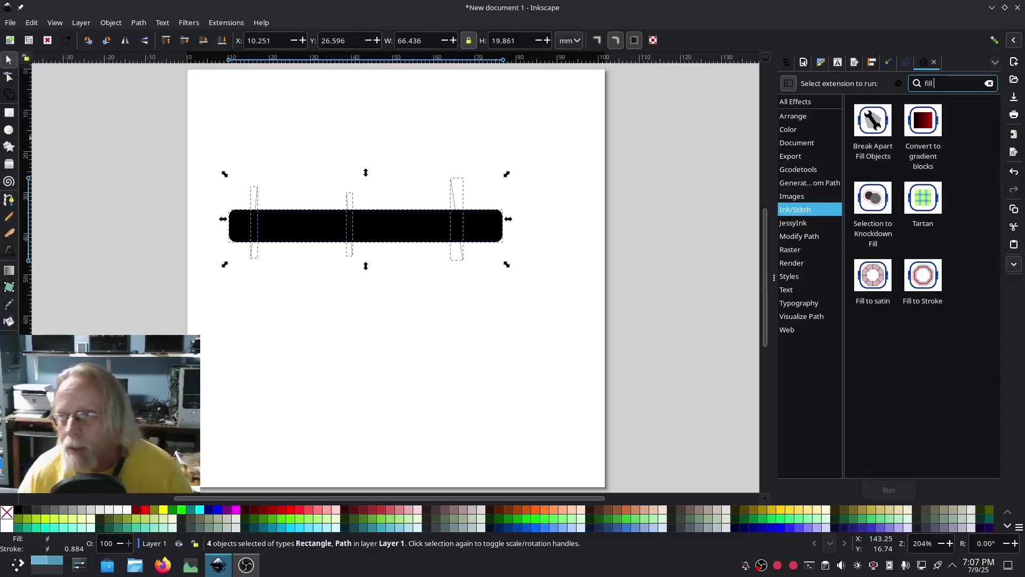
{"action": "type", "text": " t"}
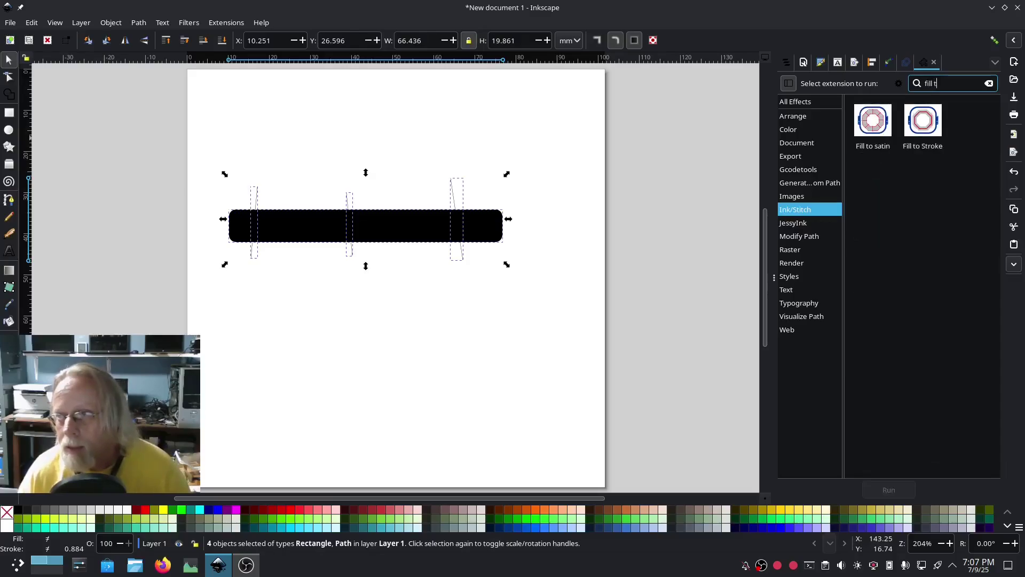
{"action": "double_click", "coordinate": [878, 129]}
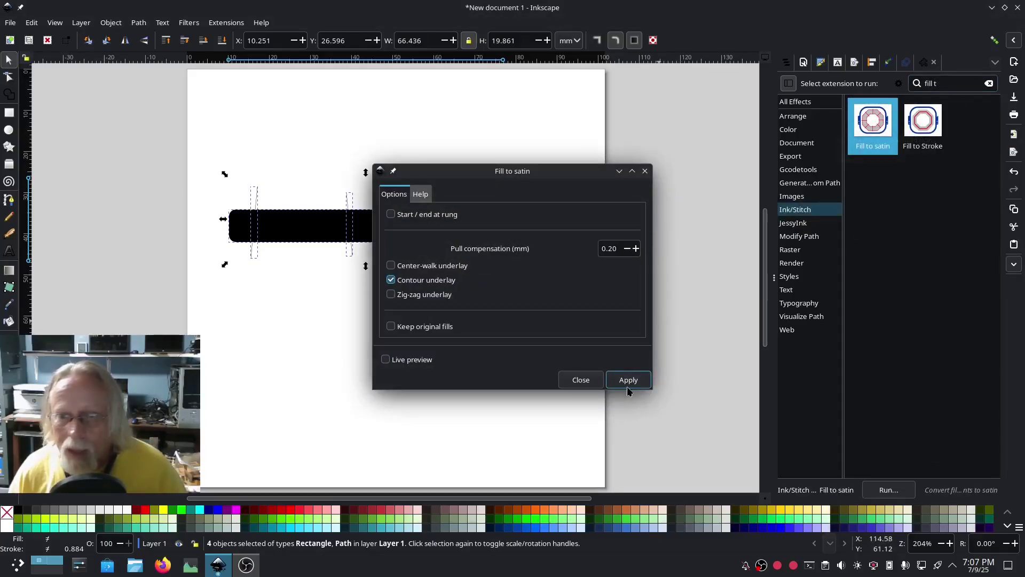
{"action": "left_click", "coordinate": [628, 381]}
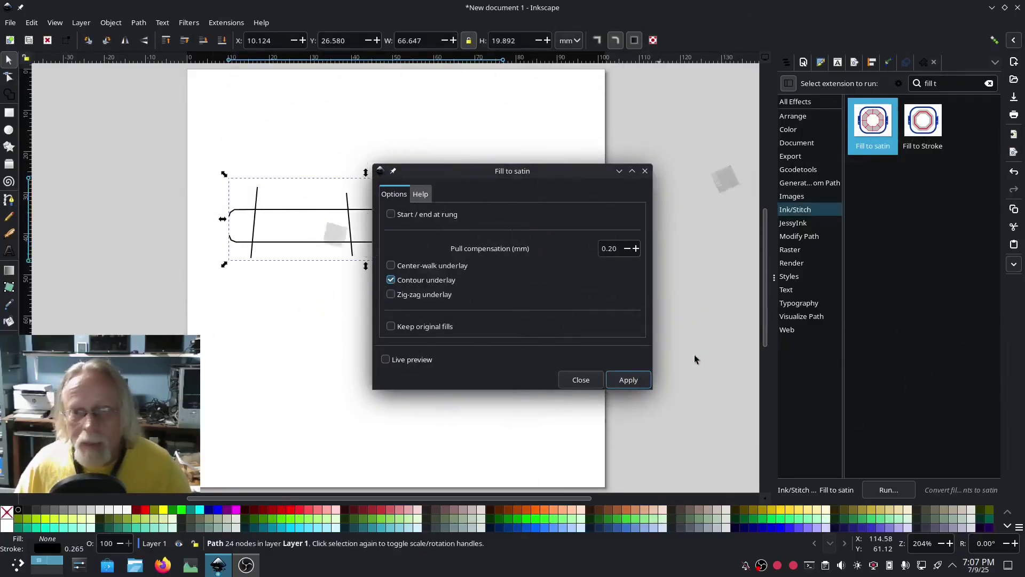
{"action": "left_click", "coordinate": [581, 380]}
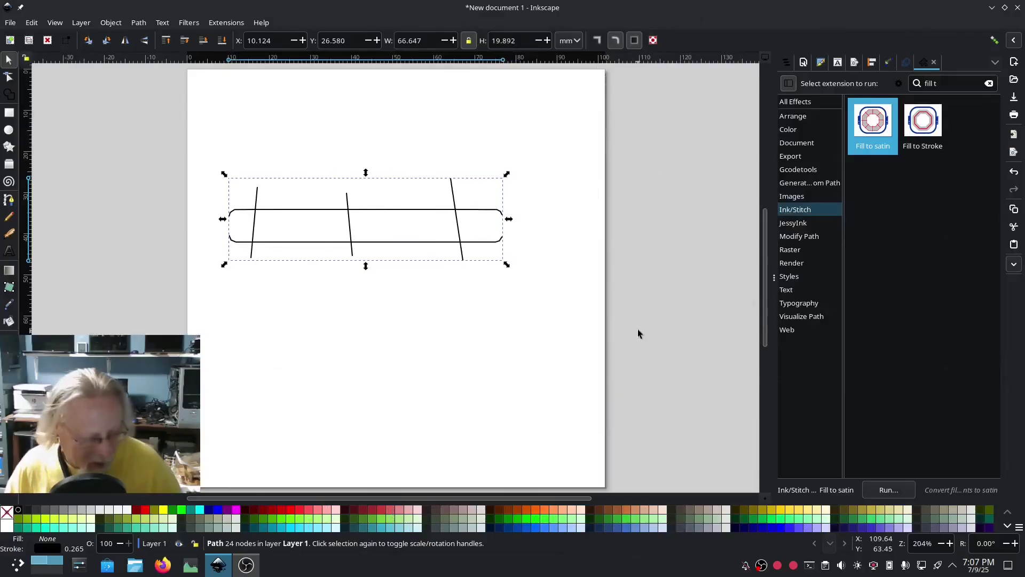
{"action": "key", "text": "ctrl+z"}
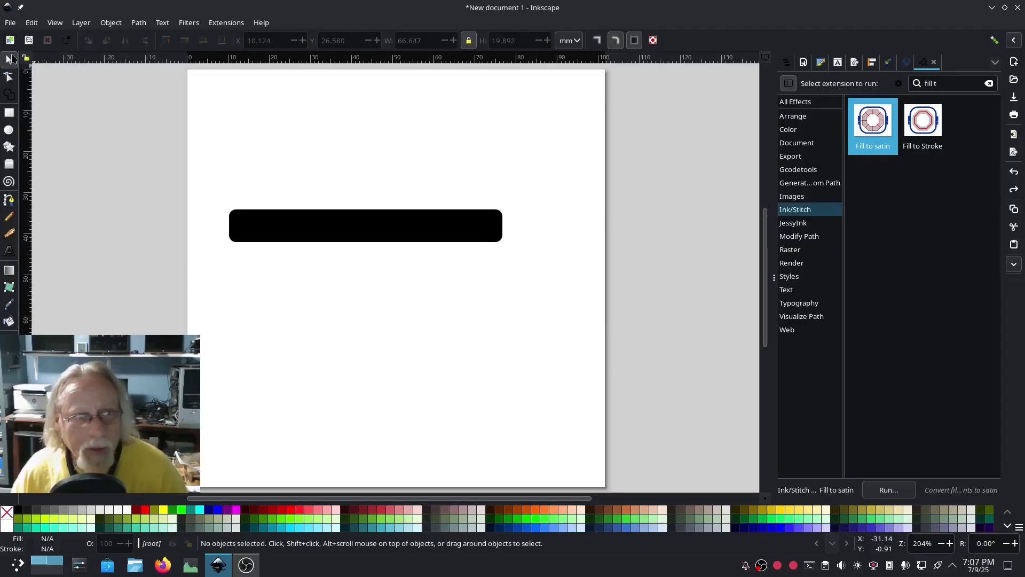
- Duplicate the horizontal bar and rotate the copy 90° clockwise to form a cross
{"action": "left_click", "coordinate": [316, 218]}
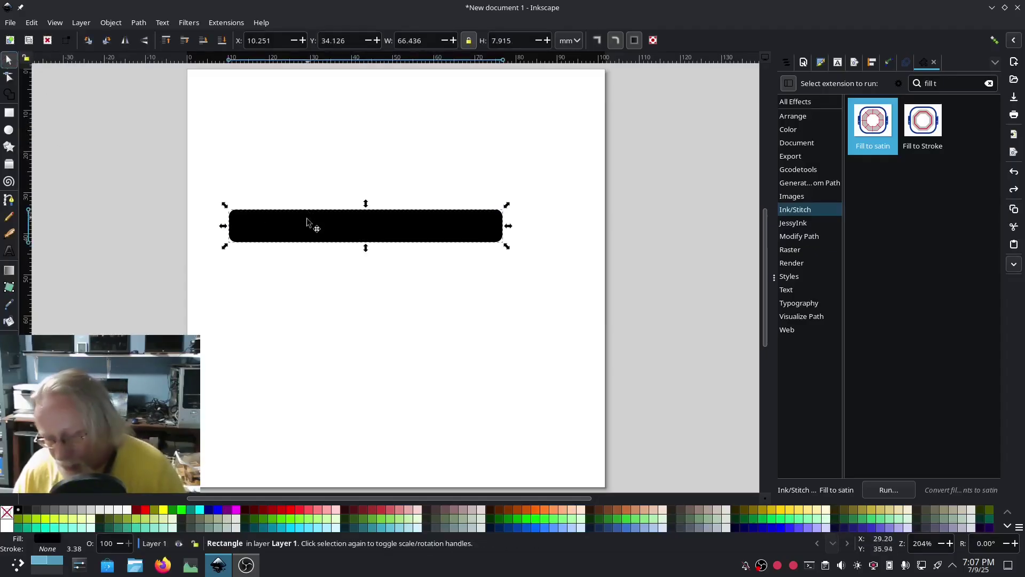
{"action": "left_click", "coordinate": [105, 44]}
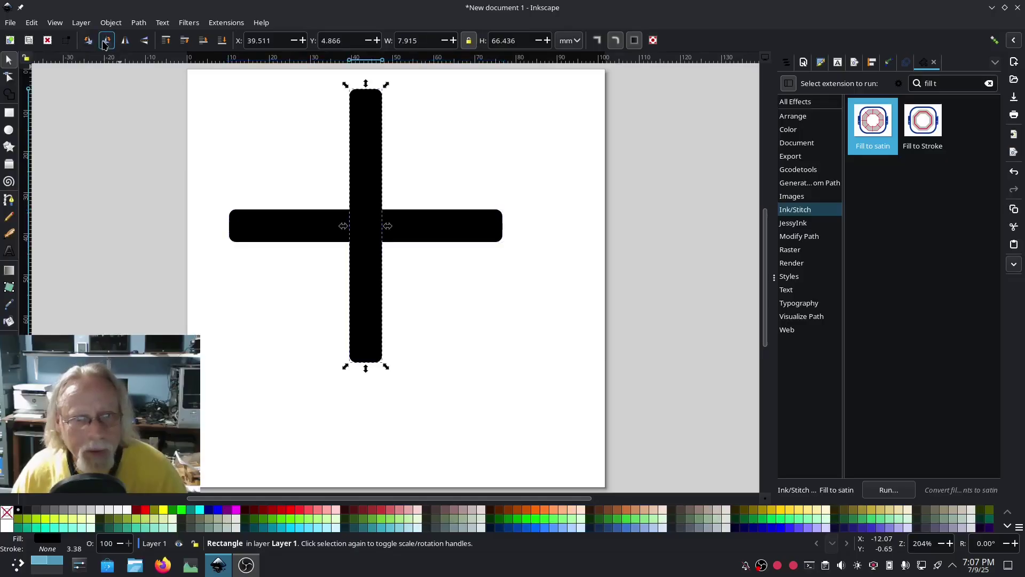
{"action": "left_click", "coordinate": [624, 307]}
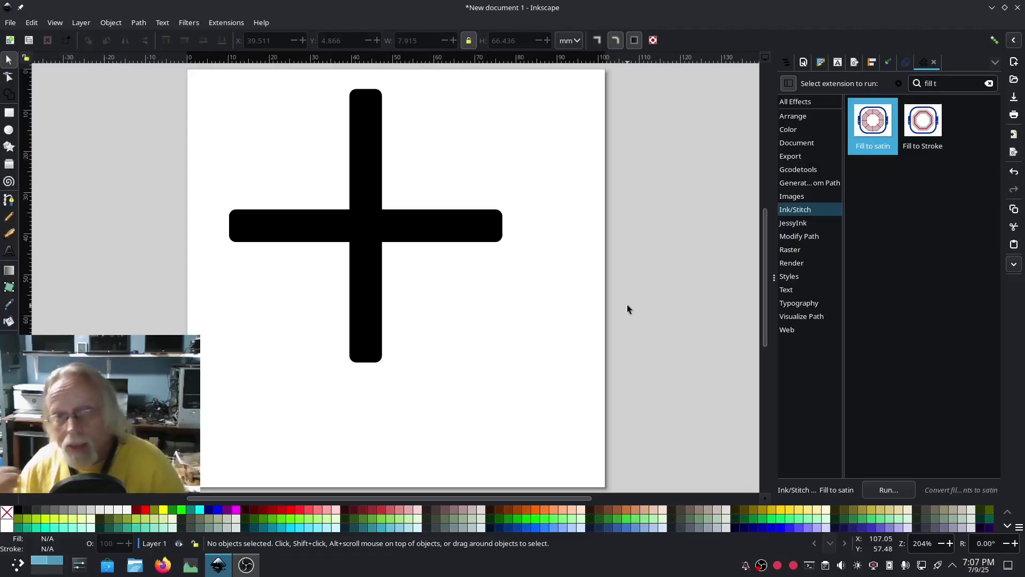
- Expand the contents of Layer 1 and check which rectangle is the horizontal bar and which is the vertical one
{"action": "left_click", "coordinate": [788, 65]}
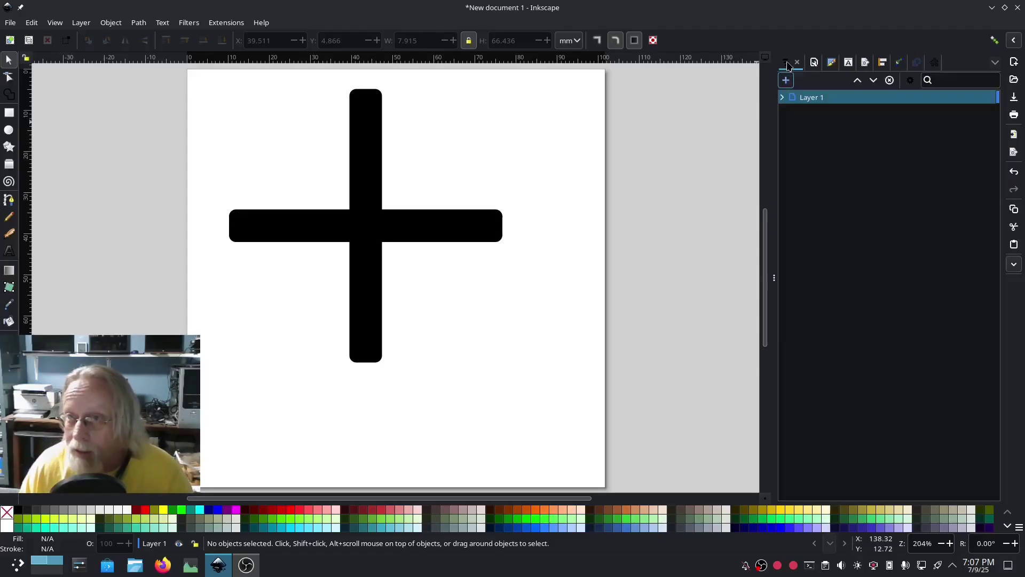
{"action": "left_click", "coordinate": [782, 97]}
{"action": "left_click", "coordinate": [814, 125]}
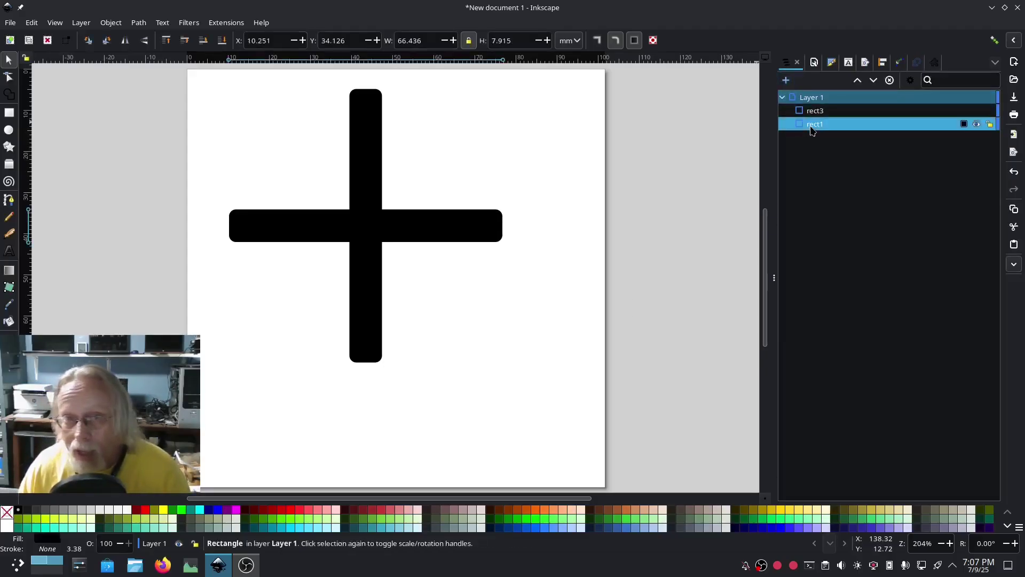
{"action": "left_click", "coordinate": [820, 113]}
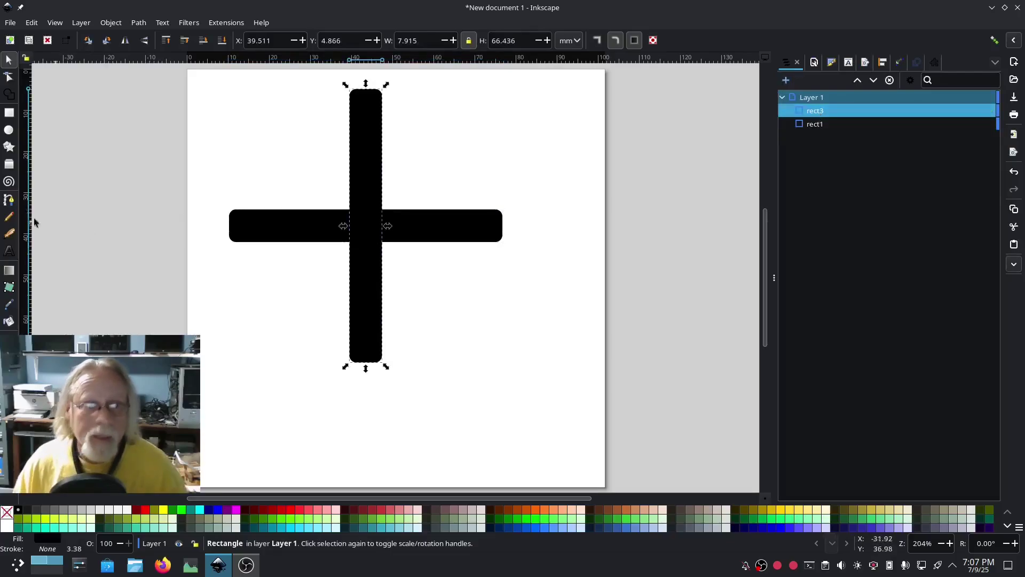
- Draw freehand rung lines across the cross, three over the vertical bar and three over the horizontal bar, avoiding the intersection
{"action": "left_click", "coordinate": [8, 218]}
{"action": "left_click_drag", "start_coordinate": [338, 332], "coordinate": [399, 332]}
{"action": "left_click_drag", "start_coordinate": [339, 247], "coordinate": [399, 254]}
{"action": "left_click_drag", "start_coordinate": [343, 144], "coordinate": [390, 140]}
{"action": "mouse_move", "coordinate": [254, 247]}
{"action": "left_mouse_down"}
{"action": "mouse_move", "coordinate": [256, 199]}
{"action": "mouse_move", "coordinate": [348, 214]}
{"action": "mouse_move", "coordinate": [321, 245]}
{"action": "left_mouse_up"}
{"action": "left_click", "coordinate": [311, 248]}
{"action": "key", "text": "Escape"}
{"action": "key", "text": "ctrl+z"}
{"action": "left_click_drag", "start_coordinate": [305, 250], "coordinate": [306, 196]}
{"action": "left_click_drag", "start_coordinate": [432, 250], "coordinate": [430, 198]}
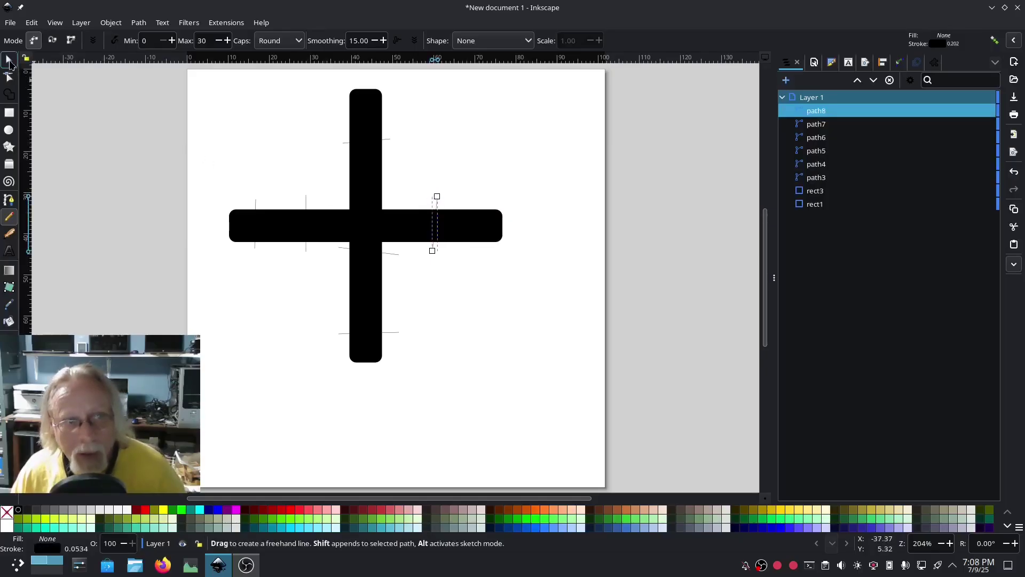
- Try converting the cross and all its rungs with Fill to satin, using contour underlay and 0.20 mm pull compensation, and undo it
{"action": "left_click", "coordinate": [9, 60]}
{"action": "left_click_drag", "start_coordinate": [556, 393], "coordinate": [203, 80]}
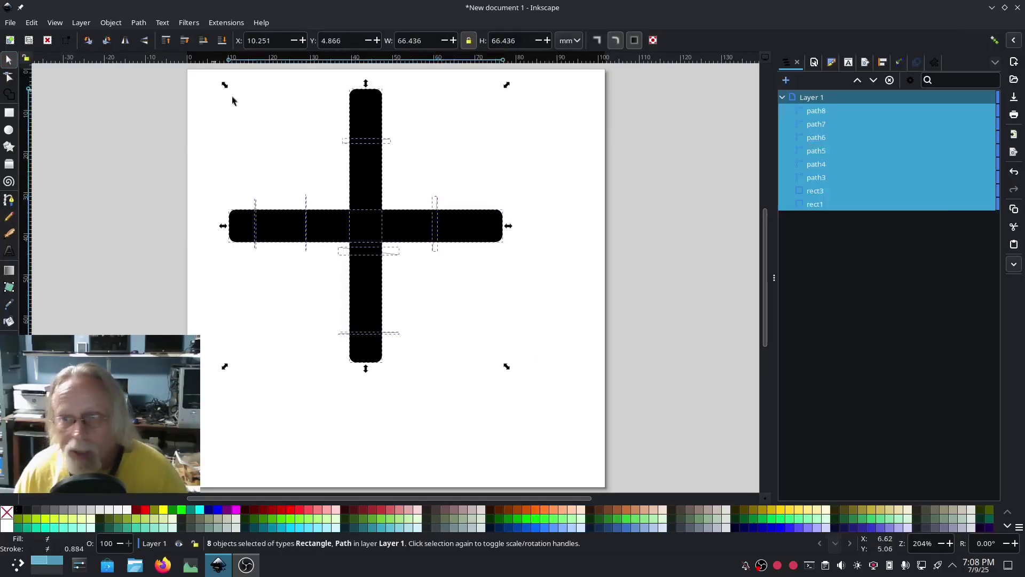
{"action": "left_click", "coordinate": [935, 62]}
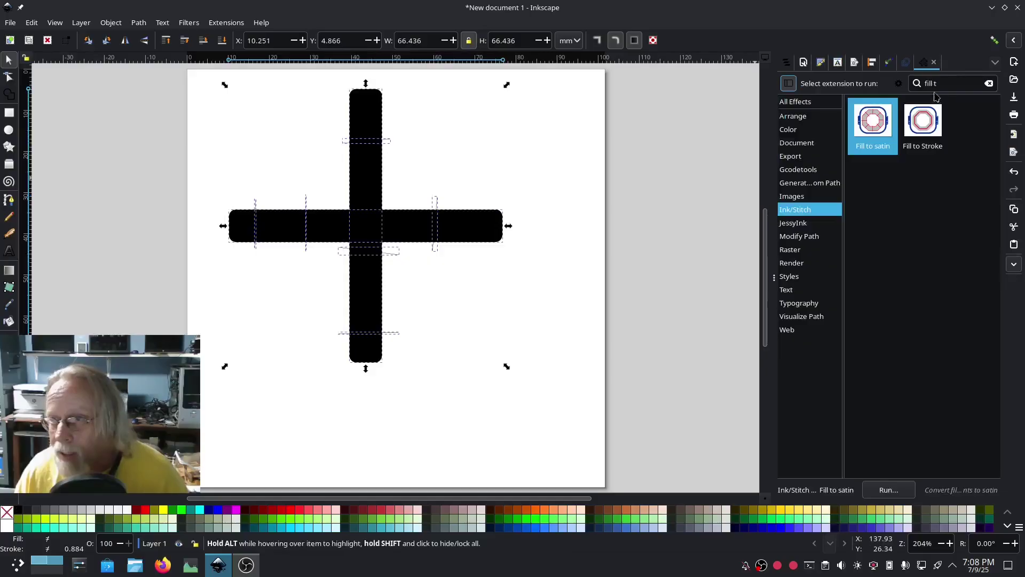
{"action": "double_click", "coordinate": [858, 123]}
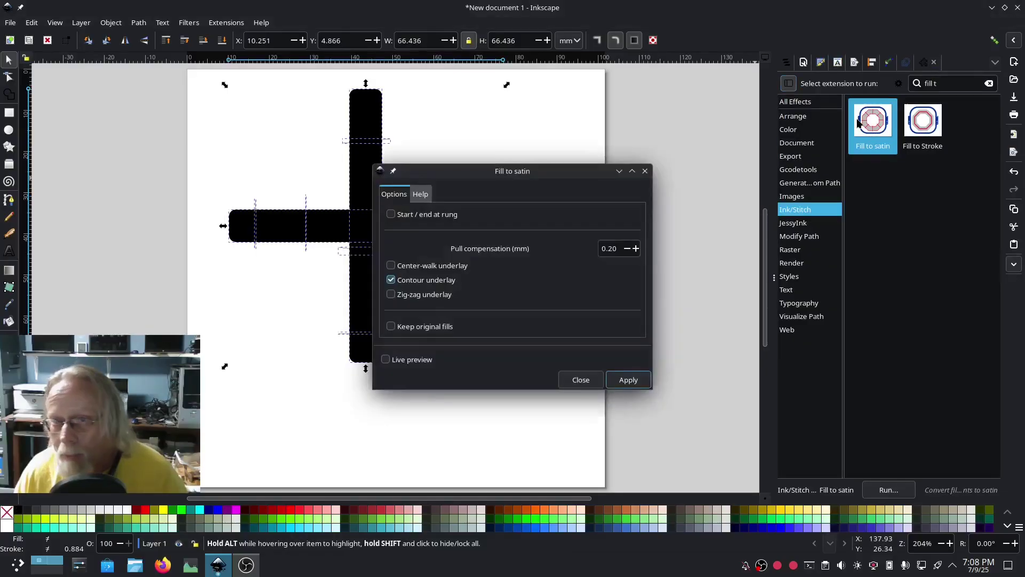
{"action": "left_click", "coordinate": [629, 378]}
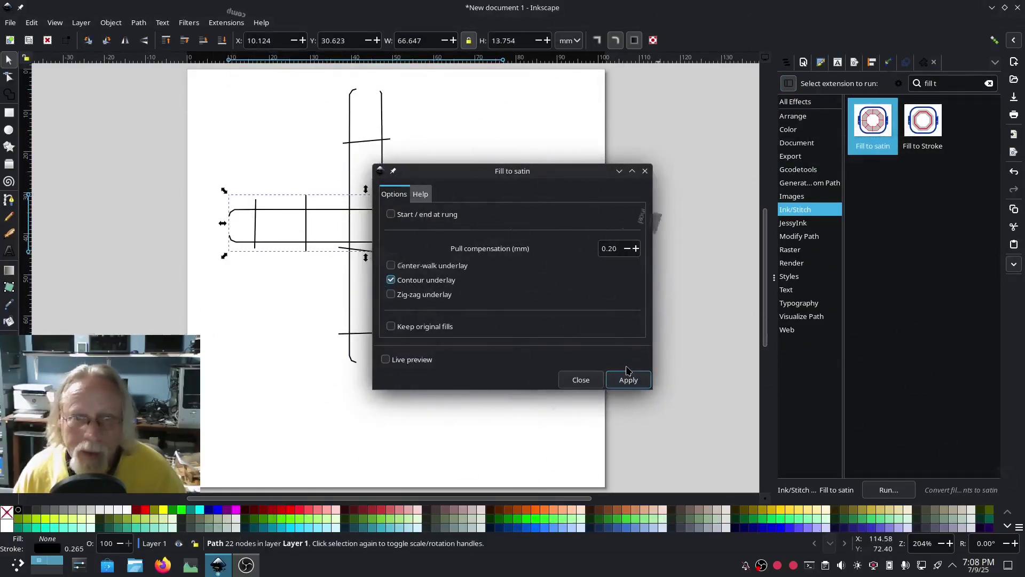
{"action": "left_click", "coordinate": [581, 380]}
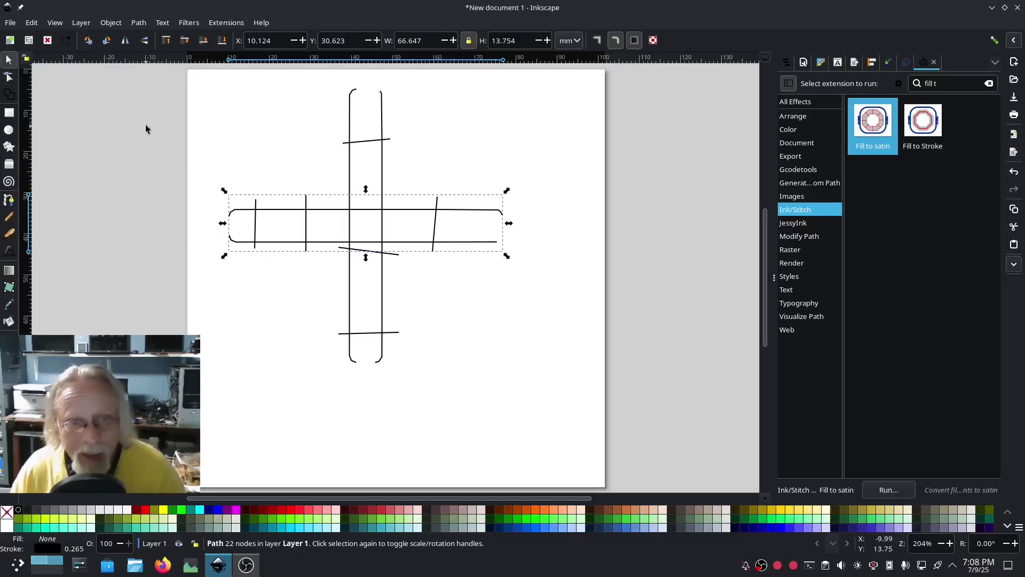
{"action": "key", "text": "ctrl+z"}
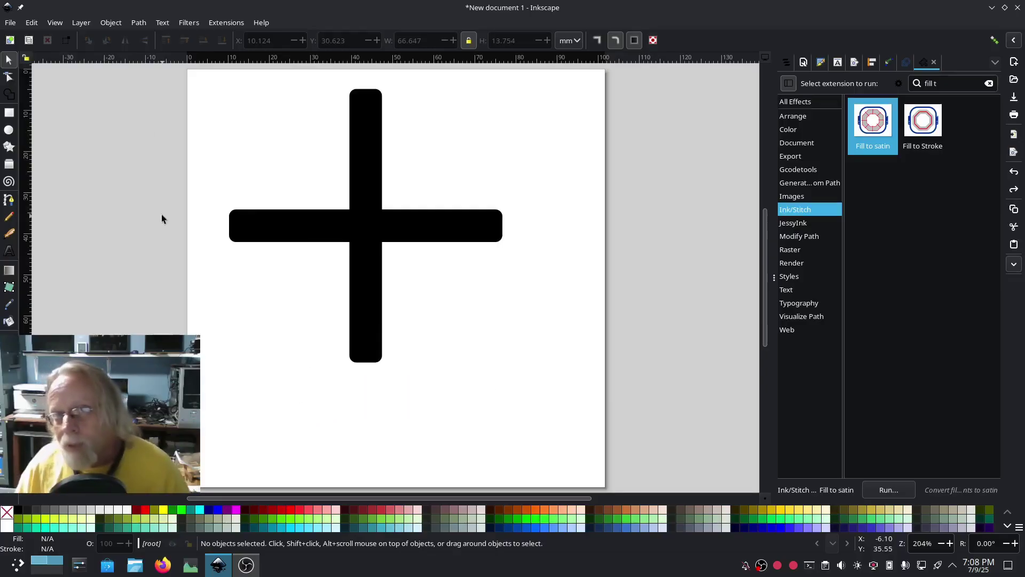
- Convert both rectangles of the cross from objects to editable paths
{"action": "left_click", "coordinate": [9, 78]}
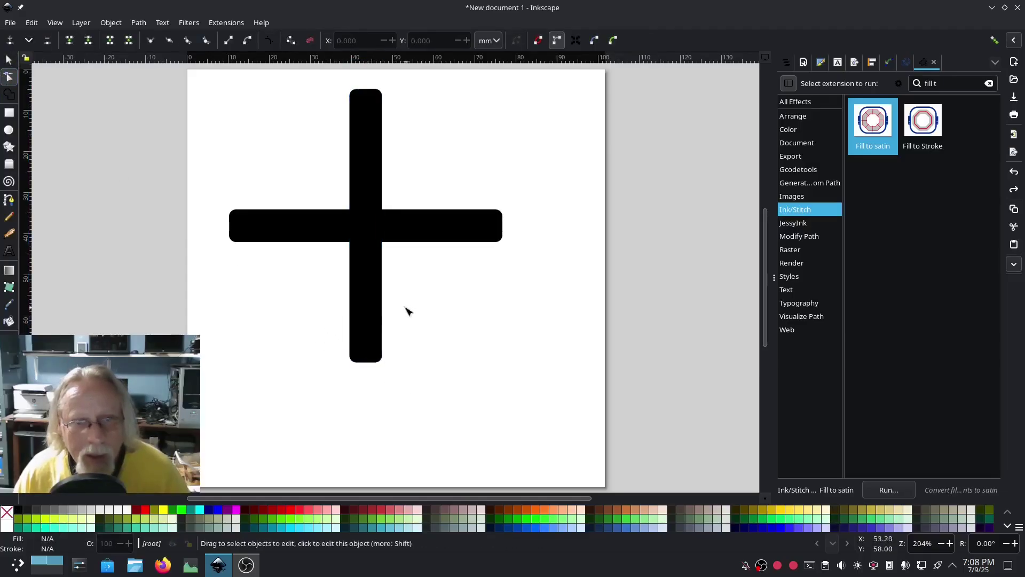
{"action": "left_click_drag", "start_coordinate": [526, 386], "coordinate": [199, 80]}
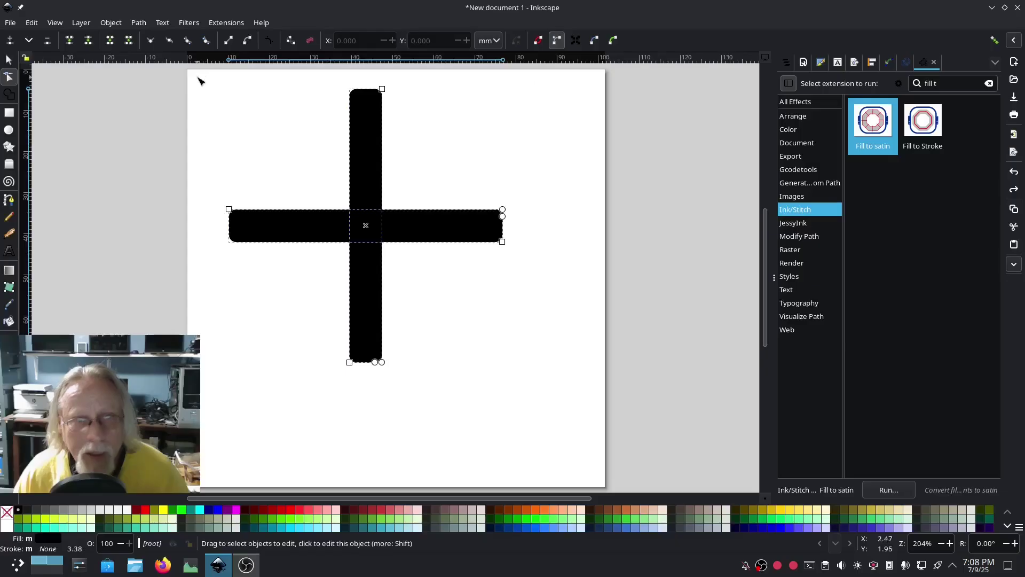
{"action": "left_click", "coordinate": [138, 22]}
{"action": "left_click", "coordinate": [160, 36]}
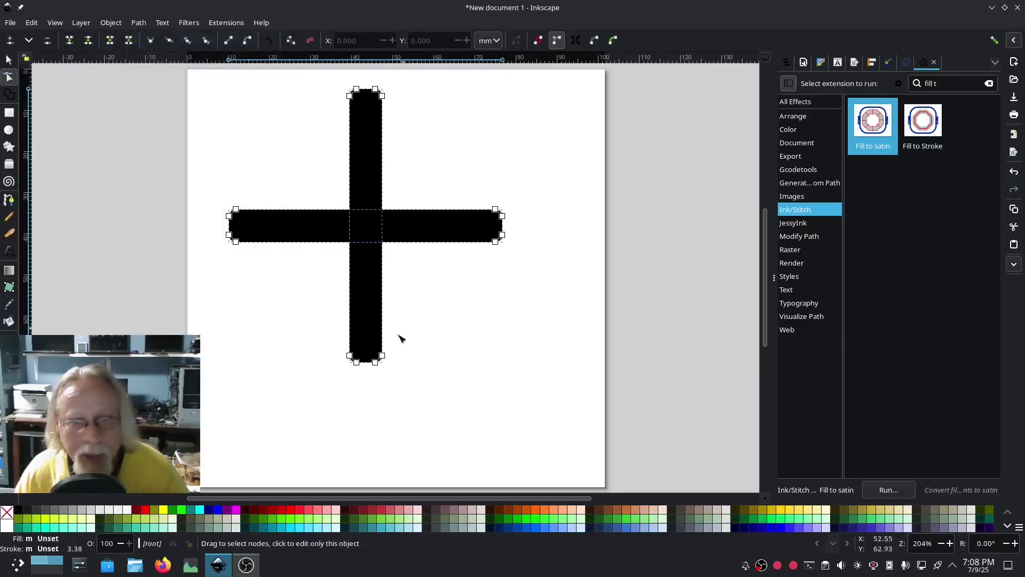
- Extend the cross's vertical bar downward to about 88 mm tall by moving its bottom end nodes
{"action": "left_click_drag", "start_coordinate": [425, 383], "coordinate": [360, 452]}
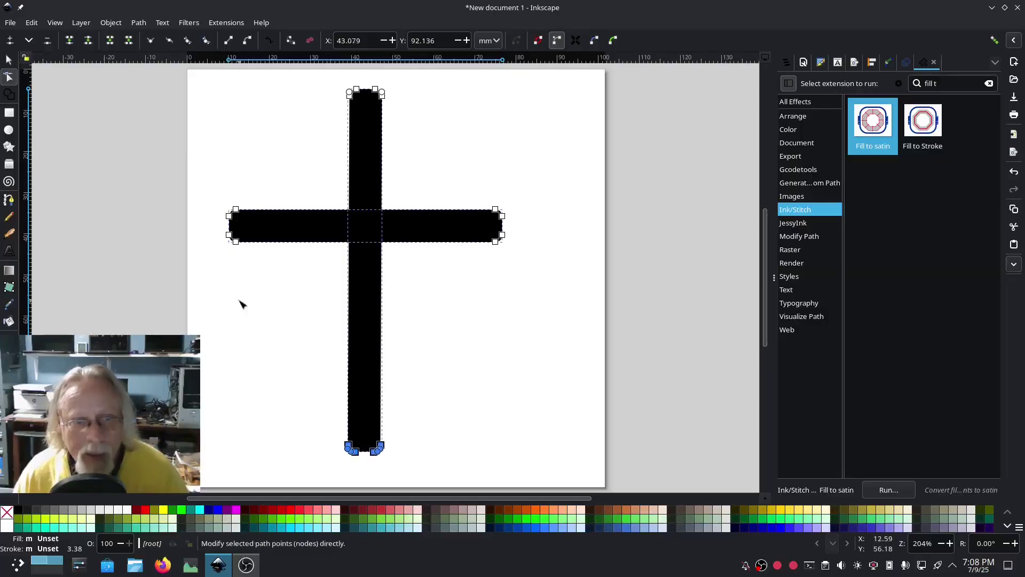
{"action": "left_click", "coordinate": [8, 59]}
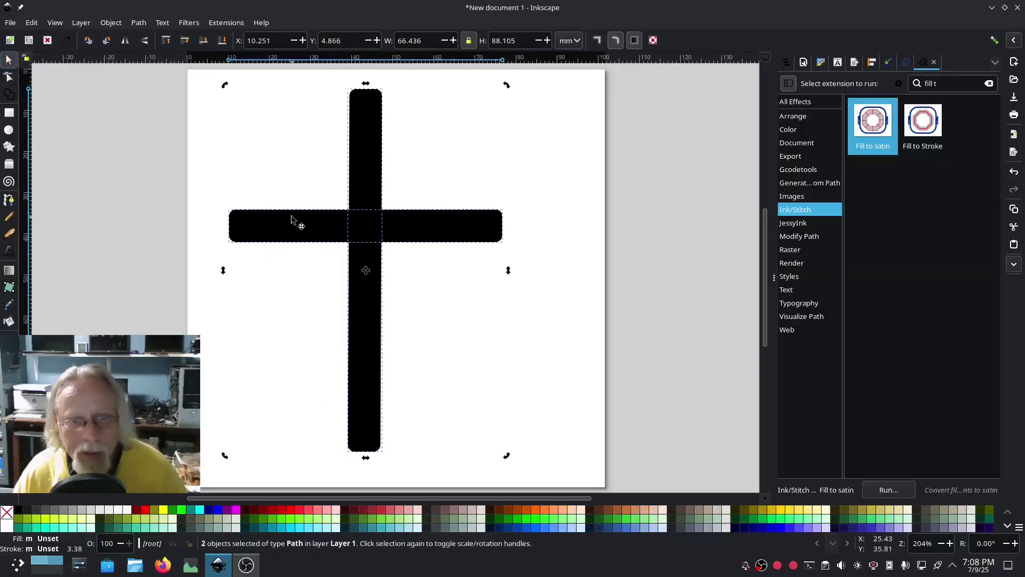
{"action": "left_click", "coordinate": [163, 153]}
- Place a copy of the horizontal bar at the foot of the vertical bar, extending right, and shorten it to about 49 mm
{"action": "left_click", "coordinate": [299, 230]}
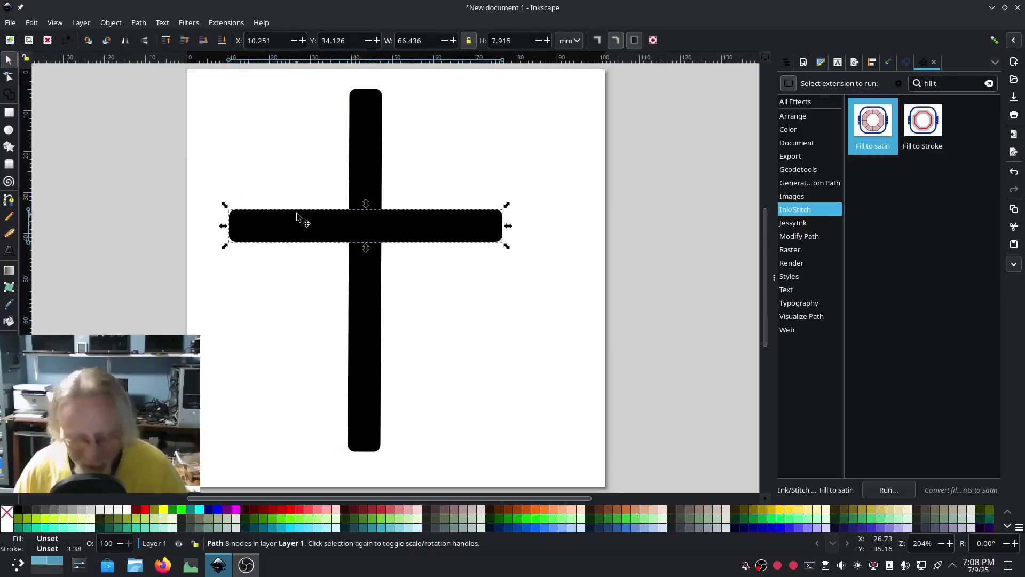
{"action": "left_click_drag", "start_coordinate": [401, 231], "coordinate": [519, 446]}
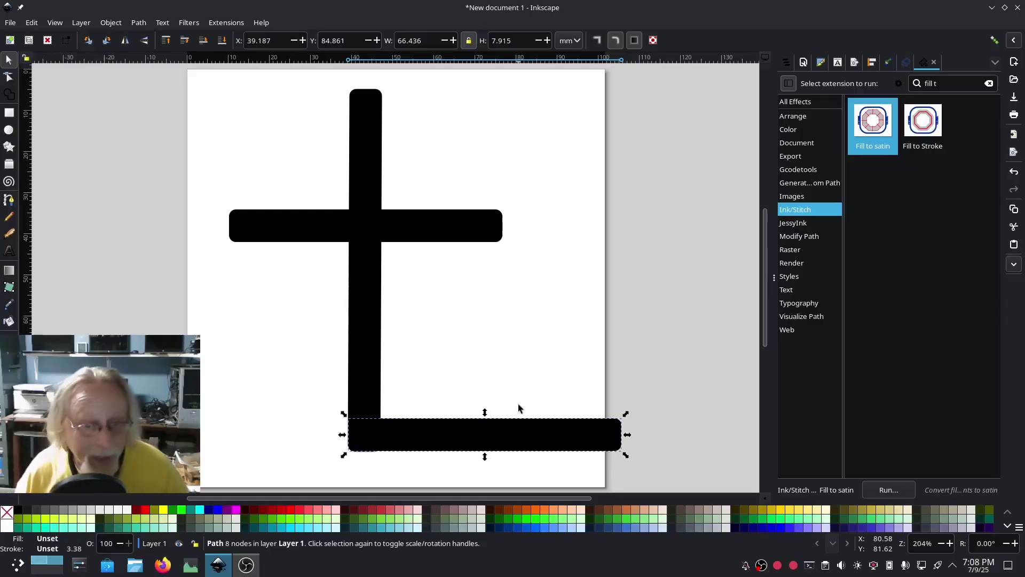
{"action": "left_click_drag", "start_coordinate": [628, 435], "coordinate": [557, 435]}
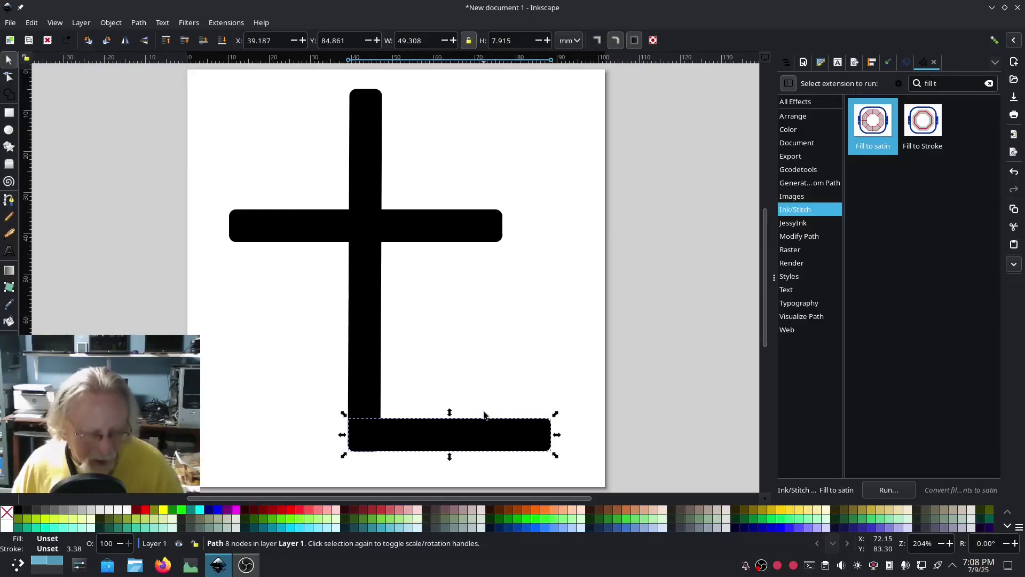
- Duplicate the shortened bar and place the copy across the top end of the vertical bar
{"action": "left_click_drag", "start_coordinate": [485, 437], "coordinate": [408, 102]}
{"action": "left_click", "coordinate": [668, 288]}
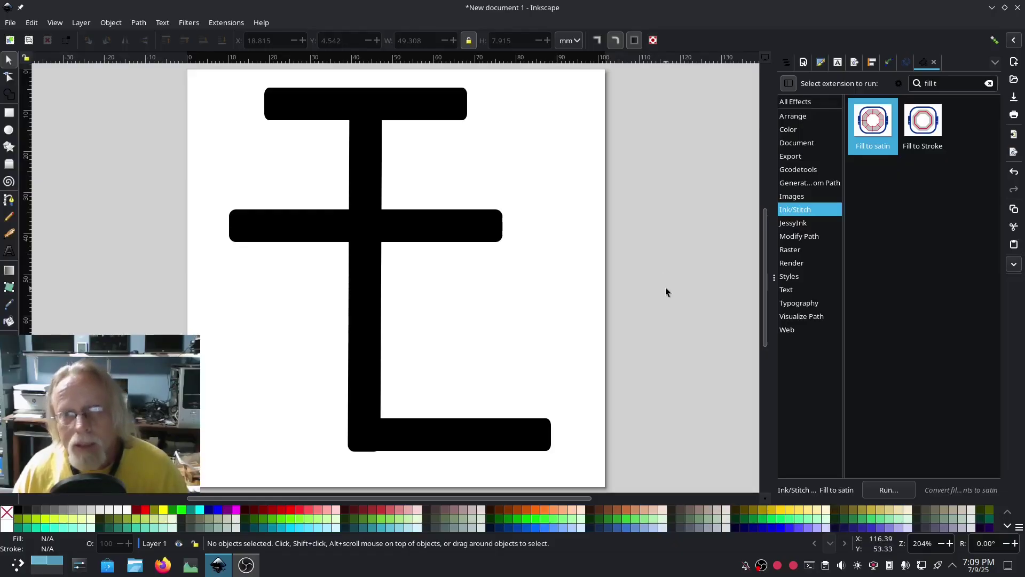
{"action": "left_click", "coordinate": [494, 439]}
{"action": "left_click", "coordinate": [630, 337]}
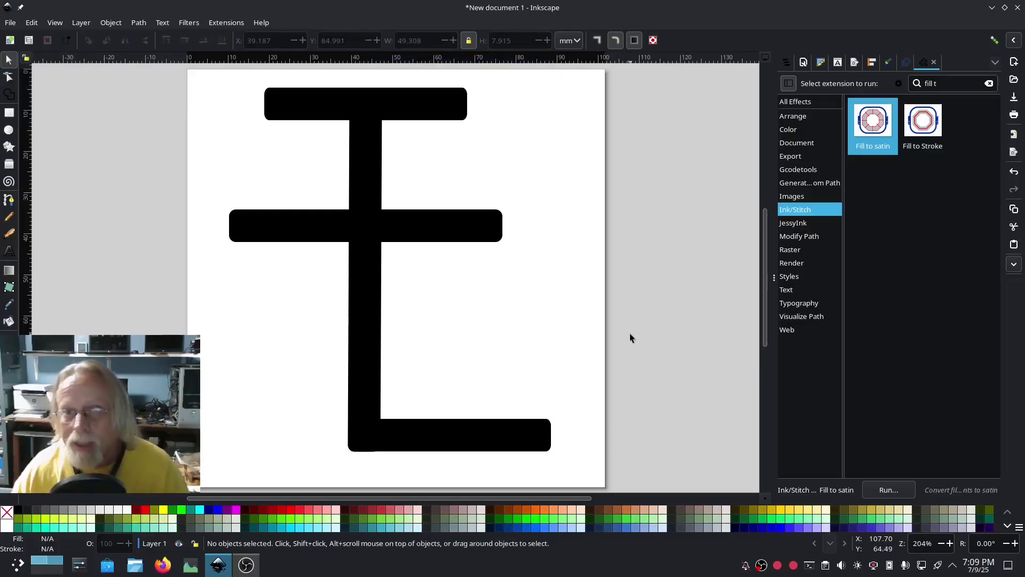
- Try merging all four bars into a single path with Union, and undo it
{"action": "scroll", "coordinate": [605, 360], "scroll_direction": "down", "scroll_amount": 1}
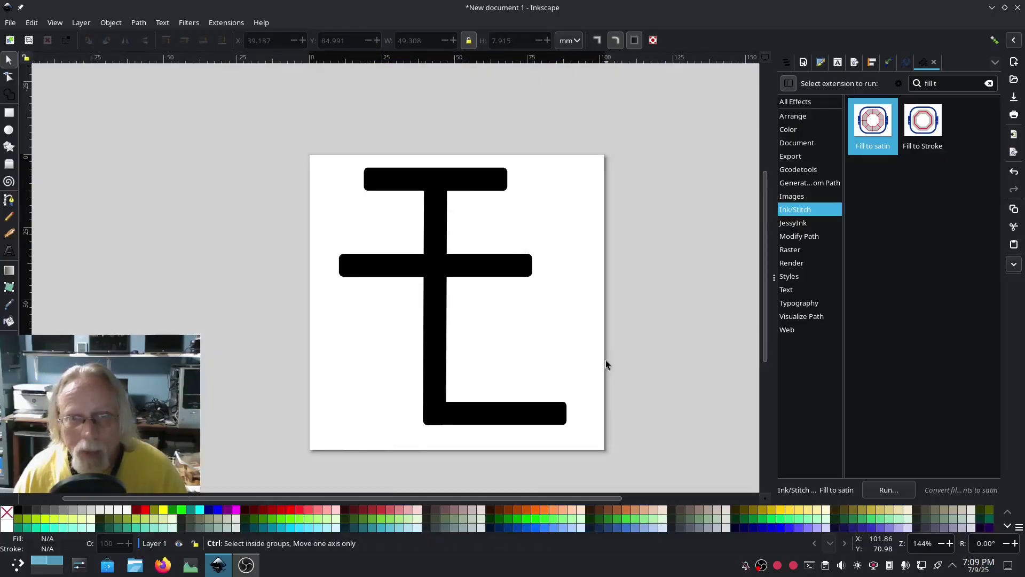
{"action": "left_click_drag", "start_coordinate": [633, 441], "coordinate": [250, 89]}
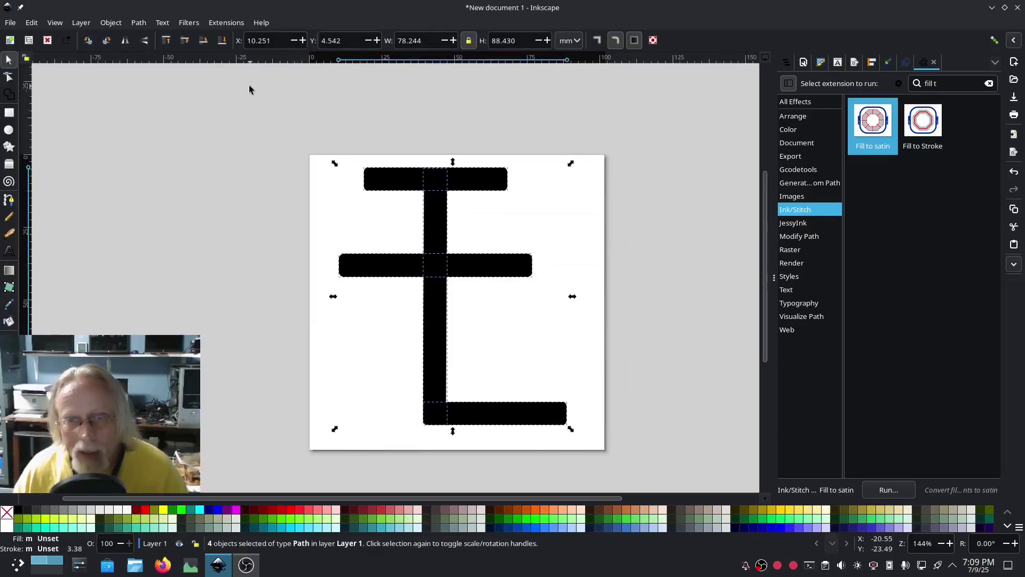
{"action": "left_click", "coordinate": [139, 23]}
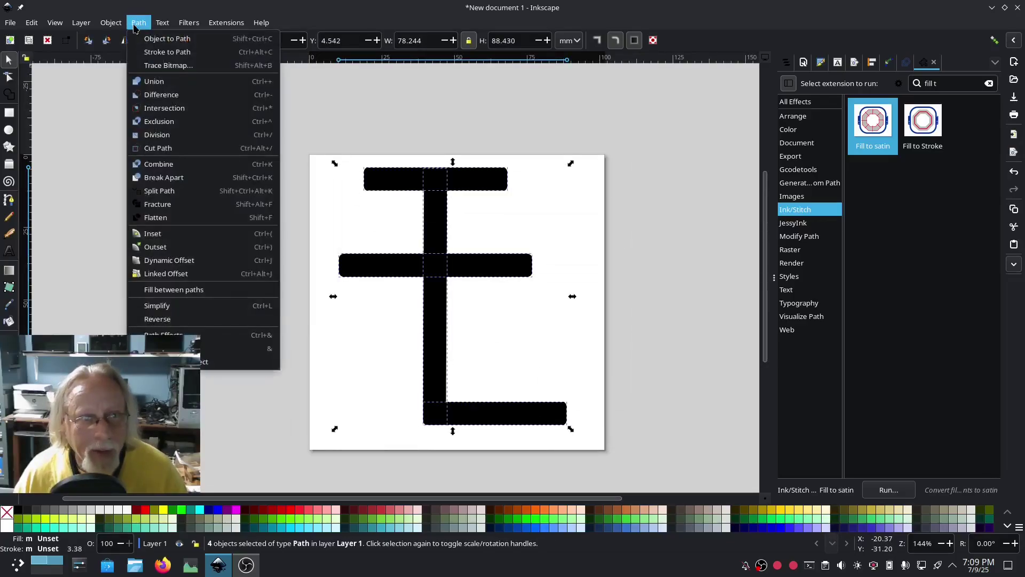
{"action": "left_click", "coordinate": [153, 81]}
{"action": "left_click", "coordinate": [619, 242]}
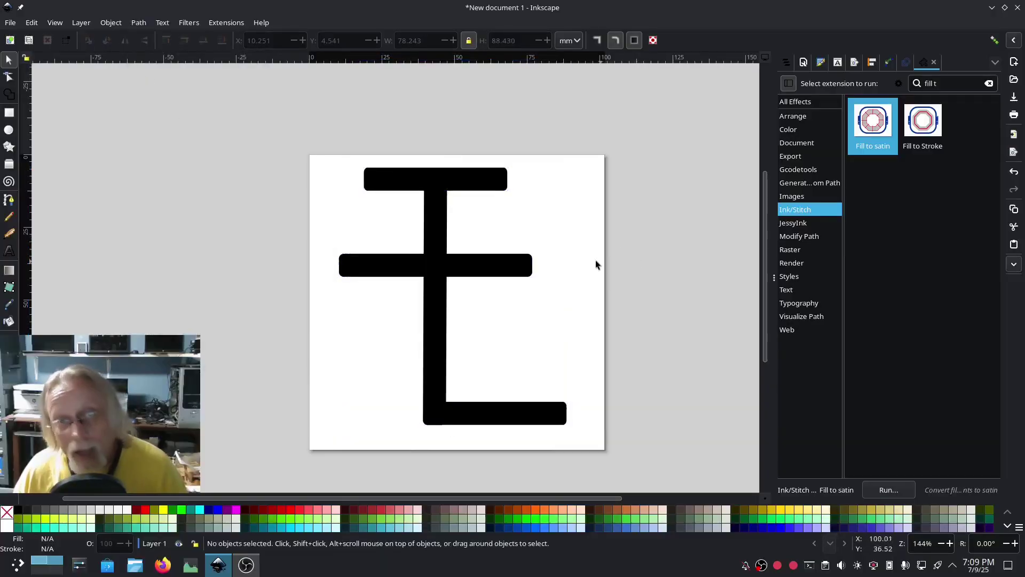
{"action": "left_click", "coordinate": [786, 64]}
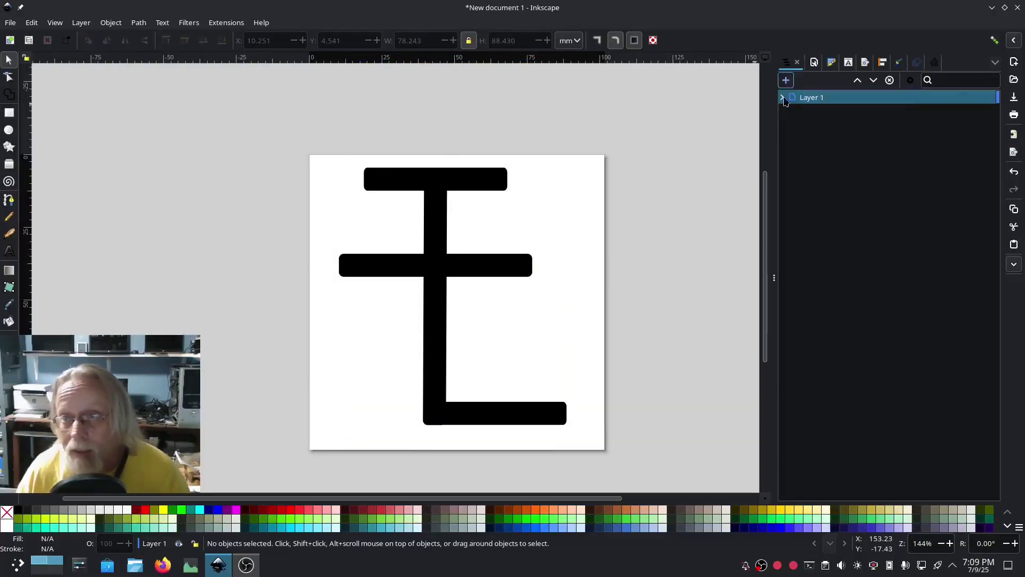
{"action": "left_click", "coordinate": [823, 112]}
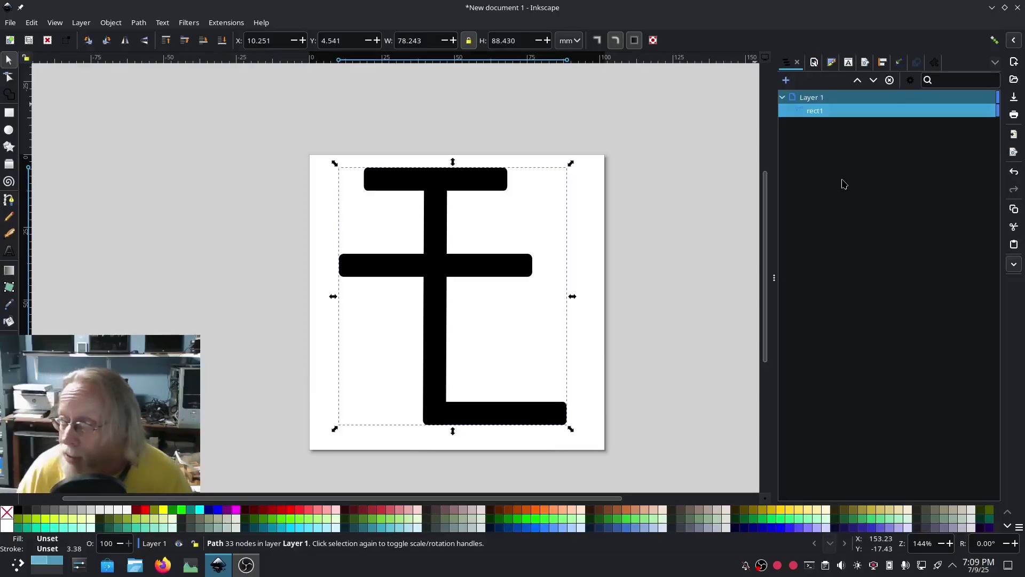
{"action": "left_click", "coordinate": [658, 126]}
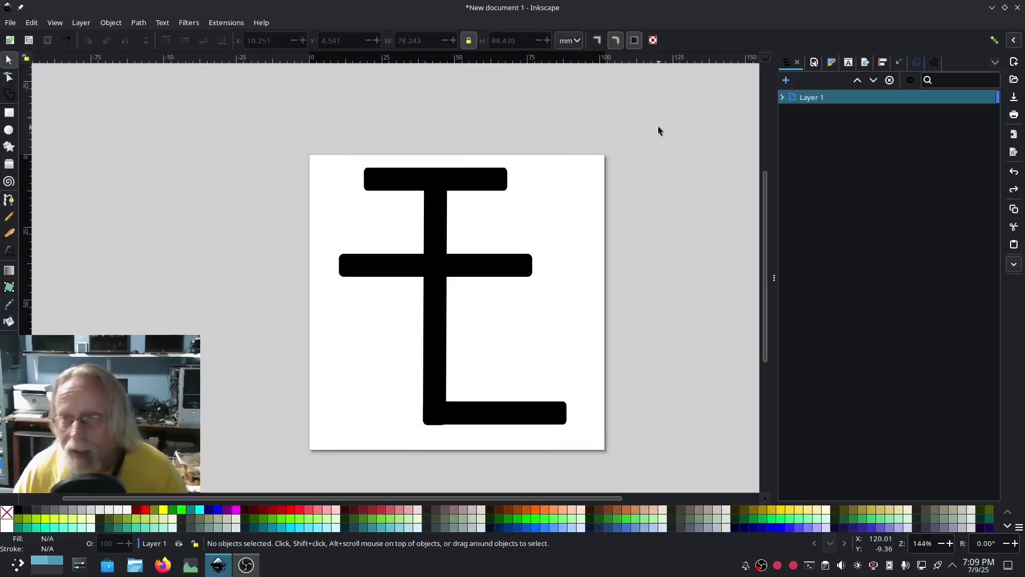
- Expand Layer 1 and check which path corresponds to each bar of the figure
{"action": "left_click", "coordinate": [782, 99]}
{"action": "left_click", "coordinate": [782, 98]}
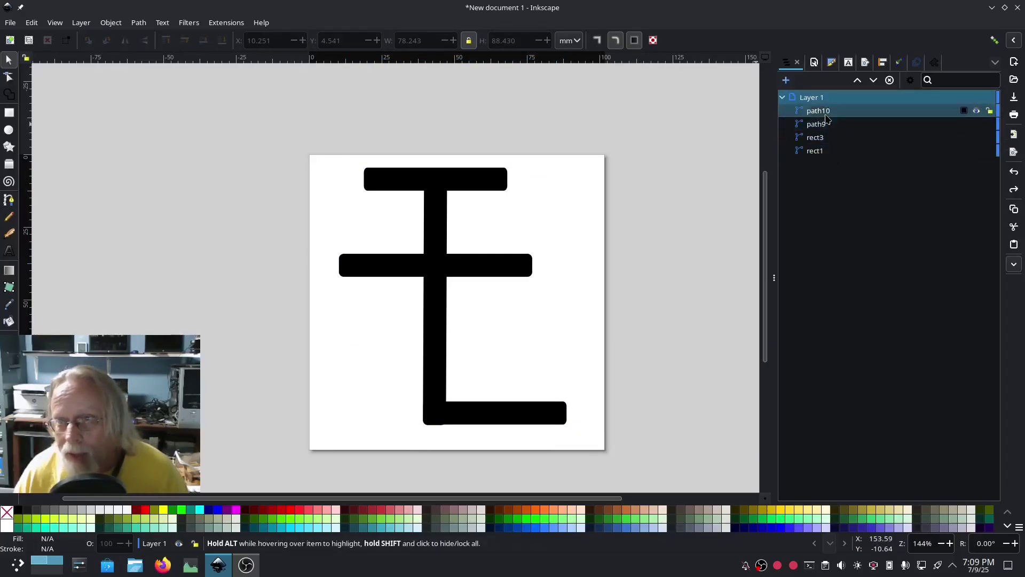
{"action": "left_click", "coordinate": [533, 414]}
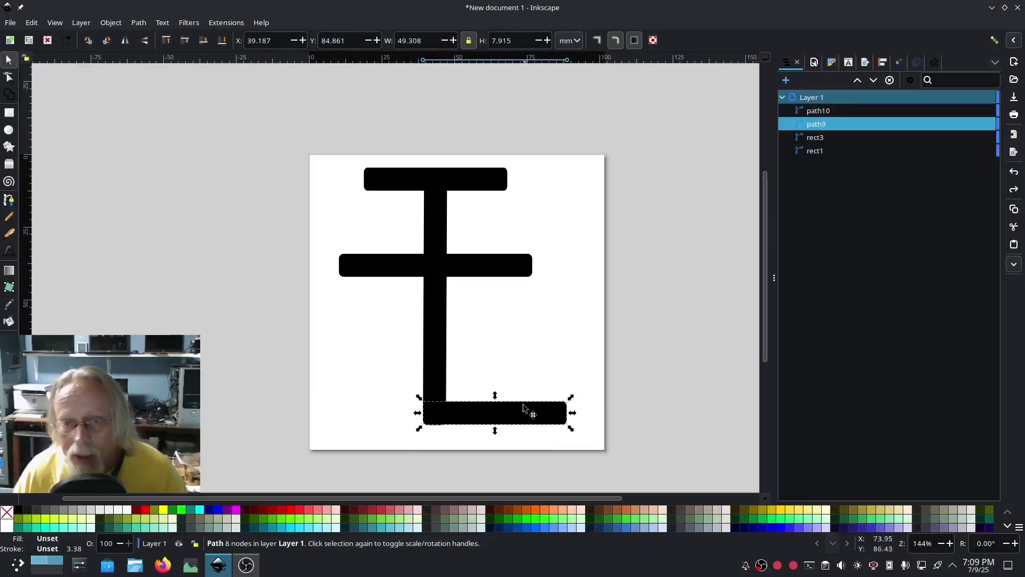
{"action": "left_click", "coordinate": [433, 336]}
{"action": "left_click", "coordinate": [473, 262]}
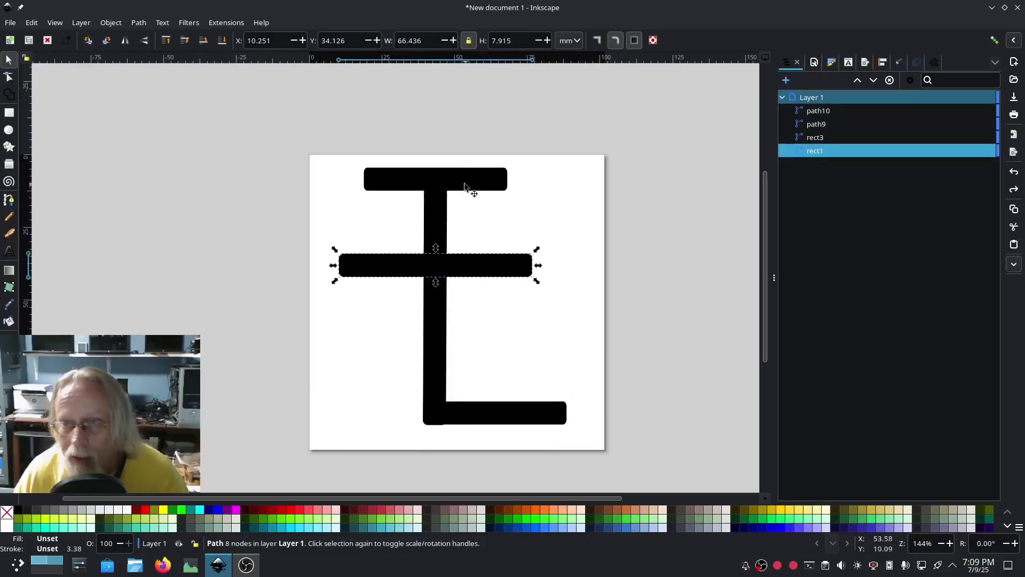
{"action": "left_click", "coordinate": [470, 186]}
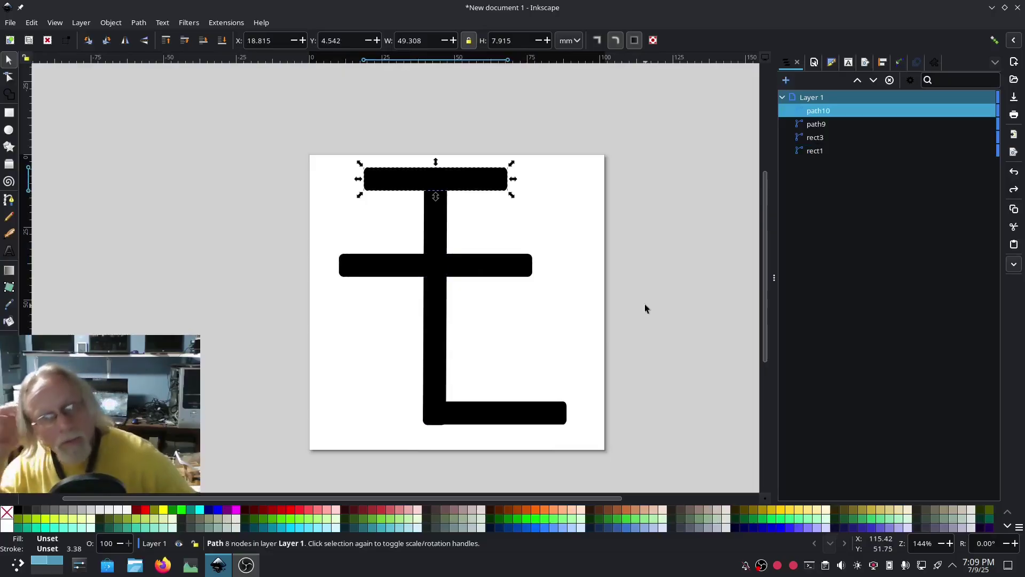
{"action": "left_click", "coordinate": [649, 321]}
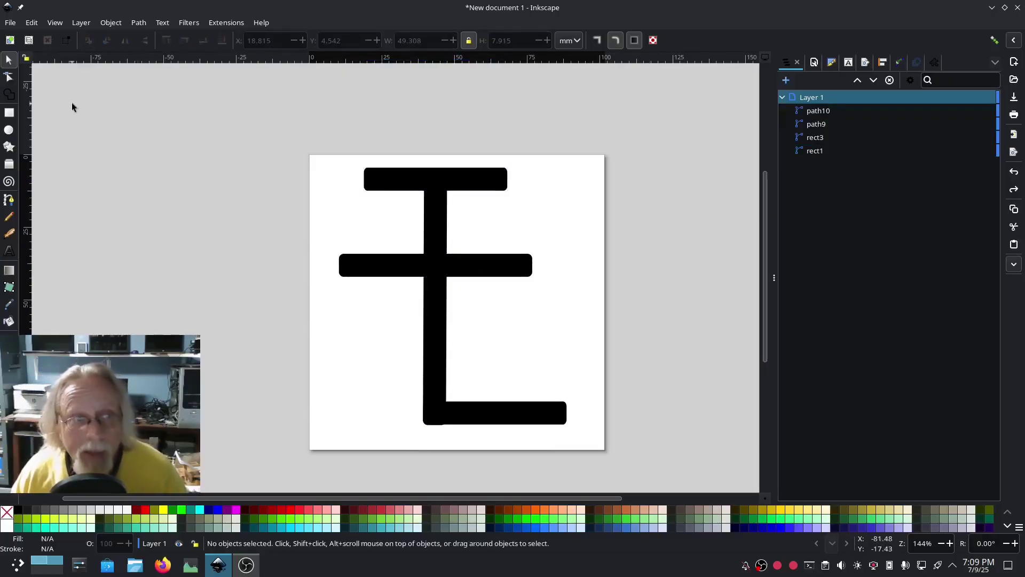
- Export the page as the PNG image bitmap.png, 384 × 384 px at 96 DPI
{"action": "left_click", "coordinate": [9, 23]}
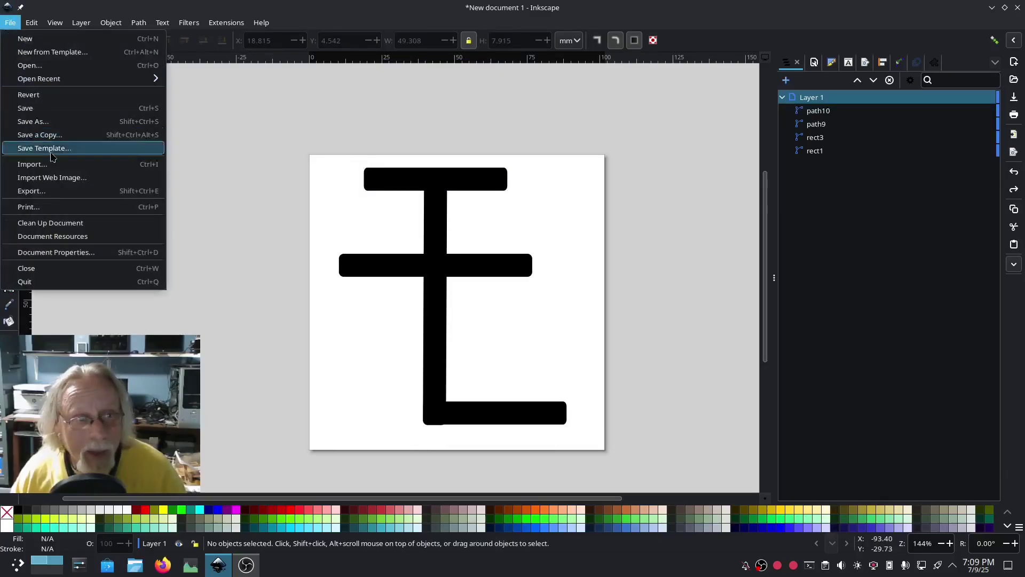
{"action": "left_click", "coordinate": [38, 190]}
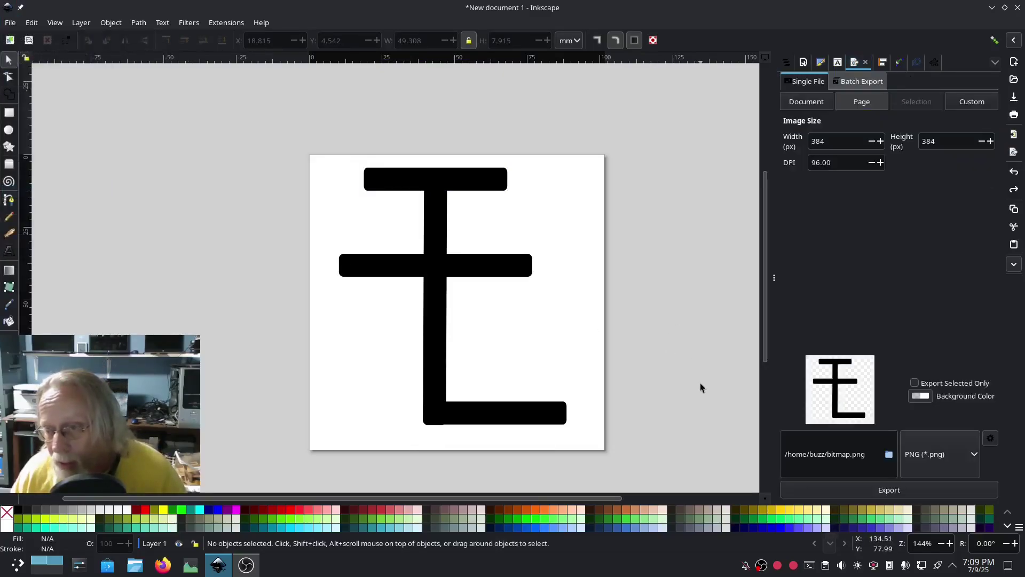
{"action": "left_click", "coordinate": [888, 491]}
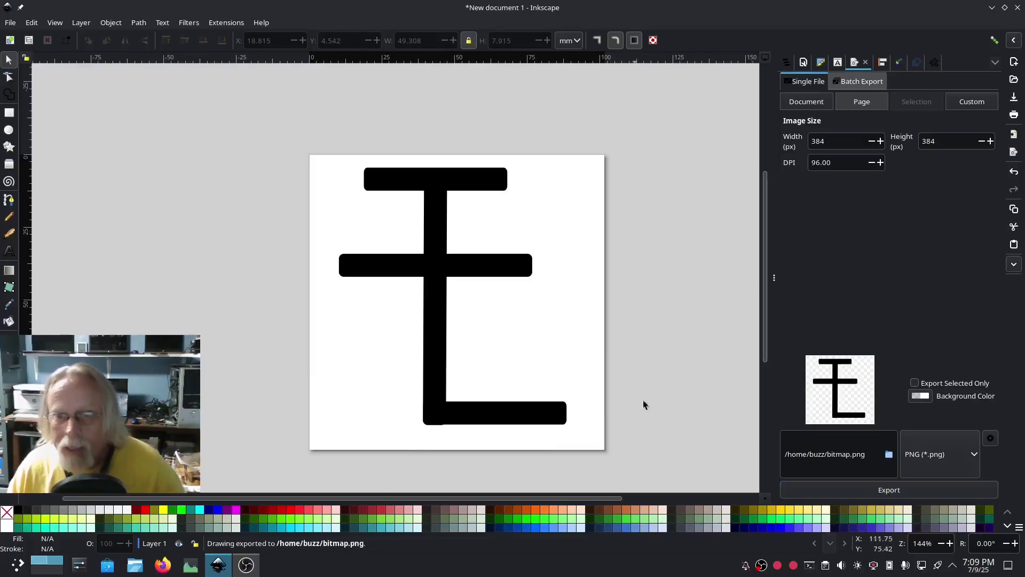
- Delete all four bars and import bitmap.png from the home folder as an embedded image, placed roughly over the page
{"action": "left_click_drag", "start_coordinate": [622, 451], "coordinate": [284, 129]}
{"action": "key", "text": "Delete"}
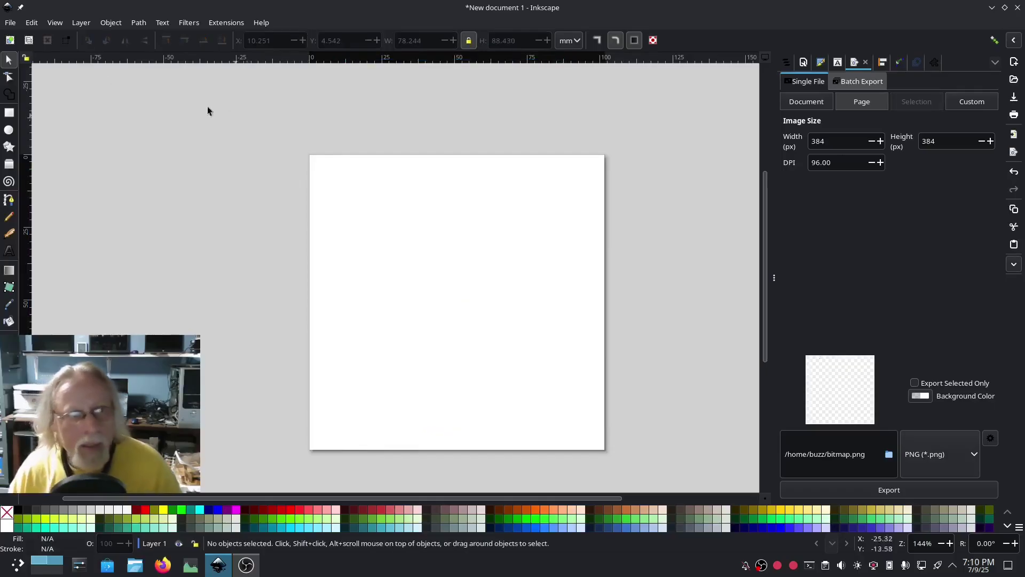
{"action": "left_click", "coordinate": [4, 23]}
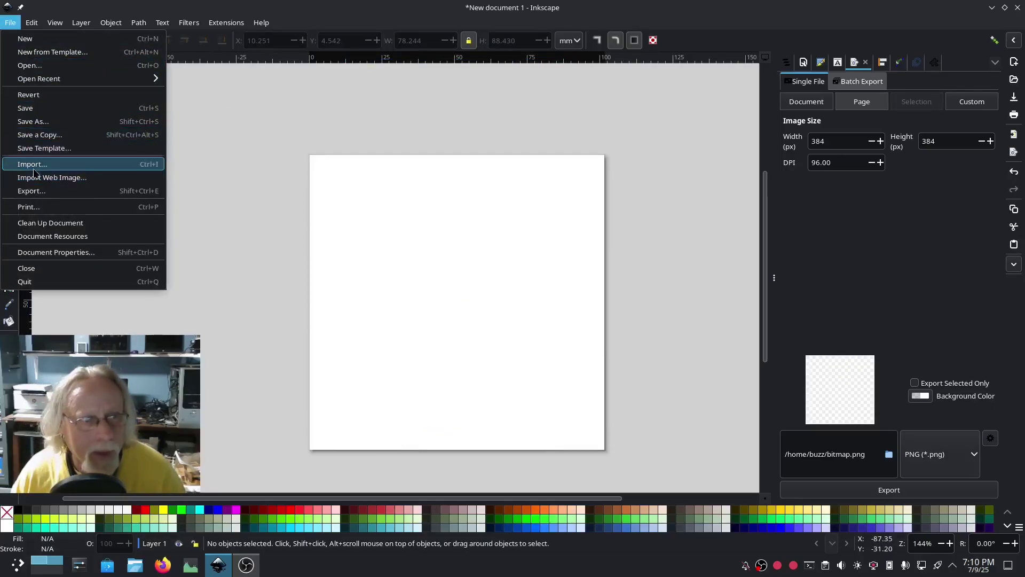
{"action": "left_click", "coordinate": [35, 166]}
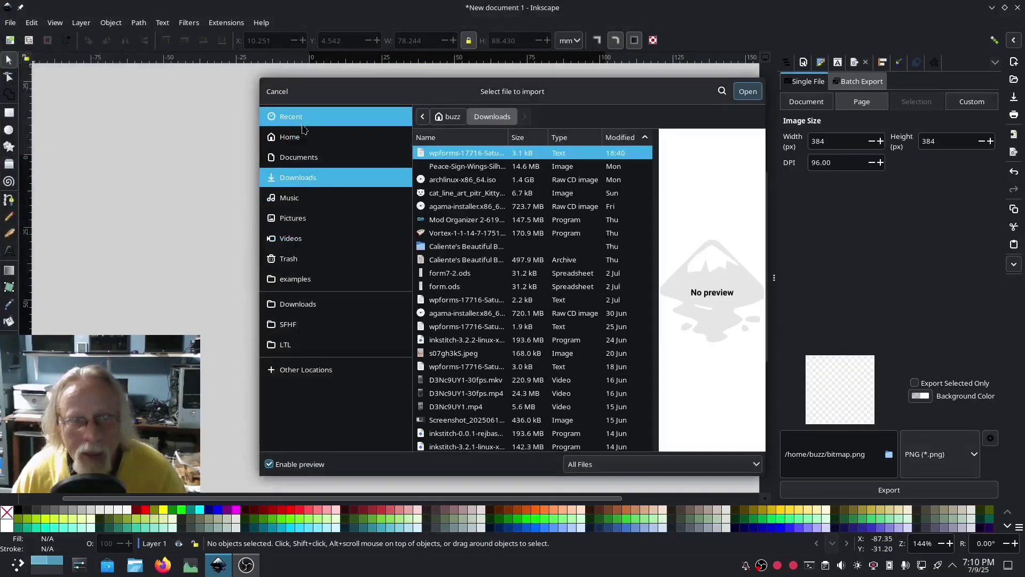
{"action": "left_click", "coordinate": [289, 136]}
{"action": "left_click", "coordinate": [449, 167]}
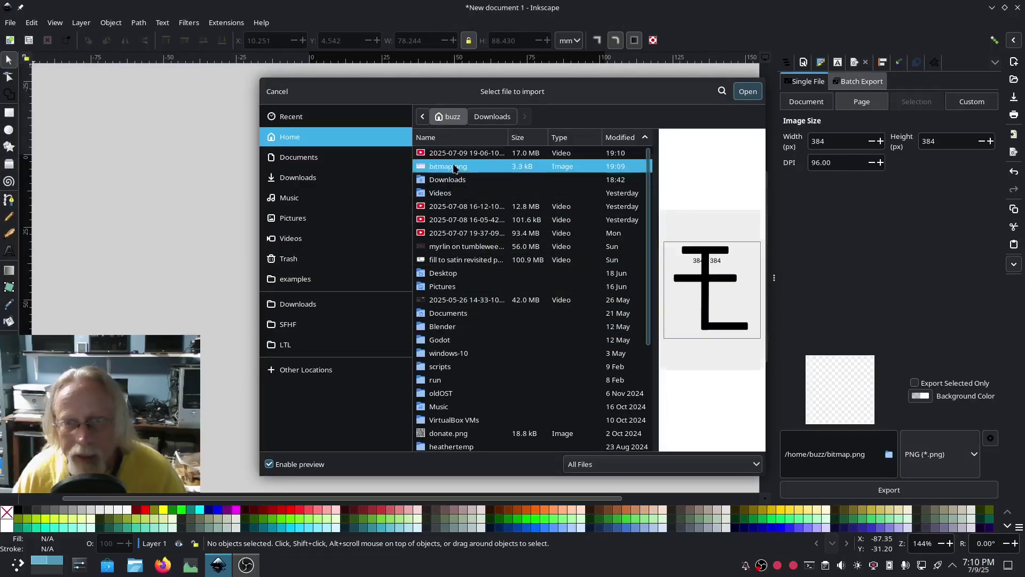
{"action": "double_click", "coordinate": [448, 166]}
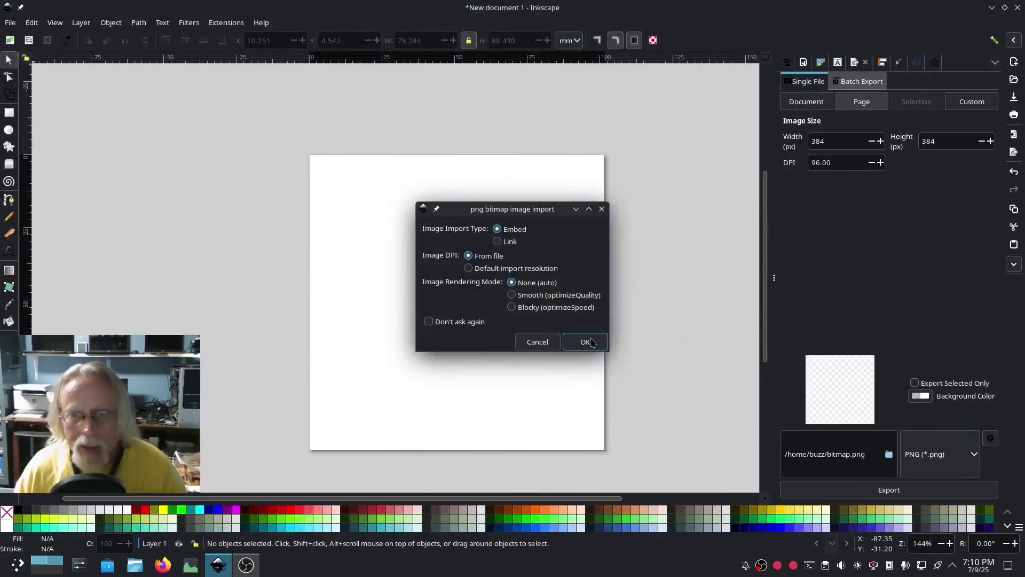
{"action": "left_click", "coordinate": [585, 344]}
{"action": "left_click_drag", "start_coordinate": [410, 245], "coordinate": [479, 278]}
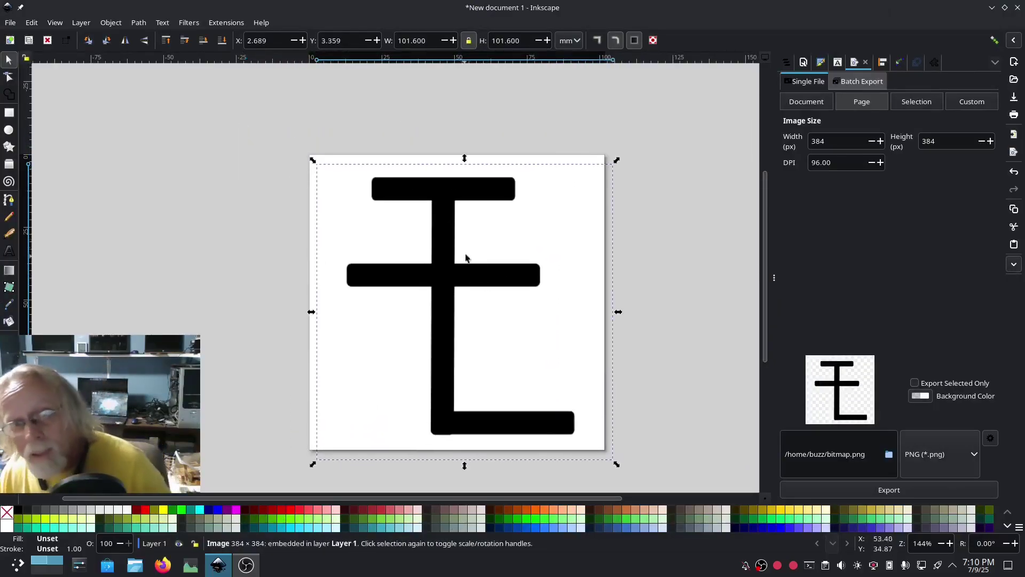
- Trace the imported bitmap as a multicolor trace using Grays detection with 8 scans
{"action": "left_click", "coordinate": [138, 25]}
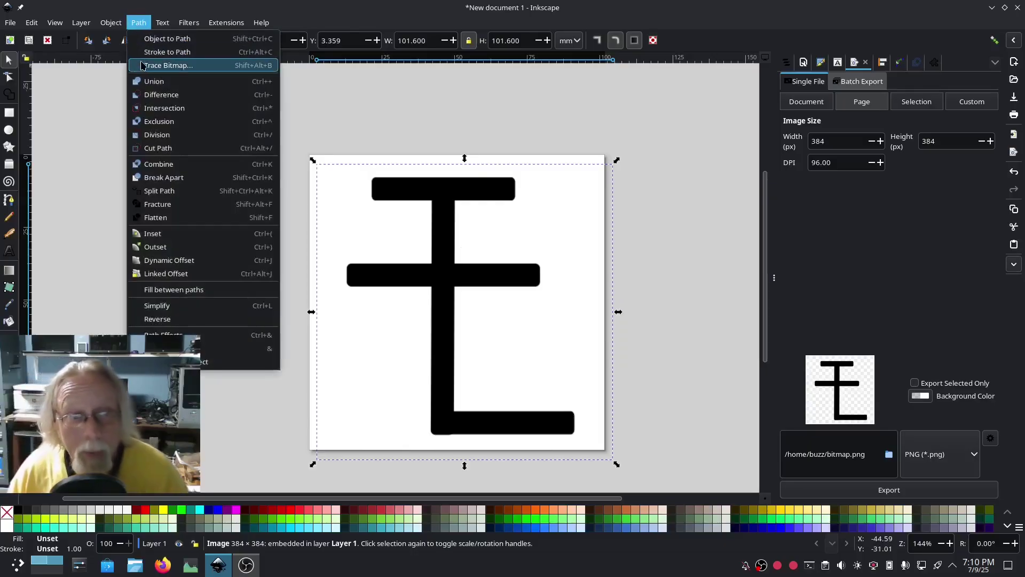
{"action": "left_click", "coordinate": [155, 65]}
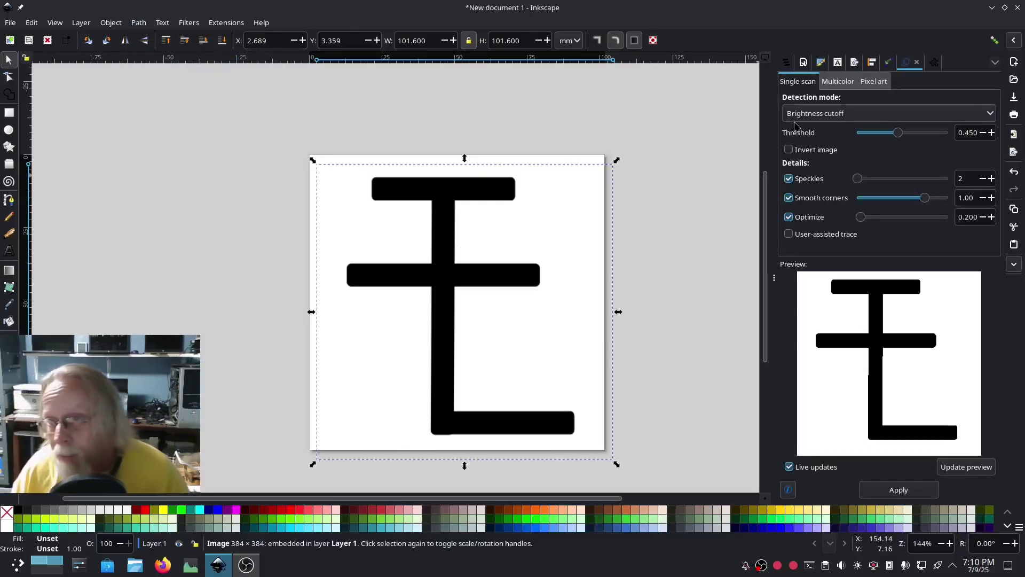
{"action": "left_click", "coordinate": [837, 82]}
{"action": "left_click", "coordinate": [824, 114]}
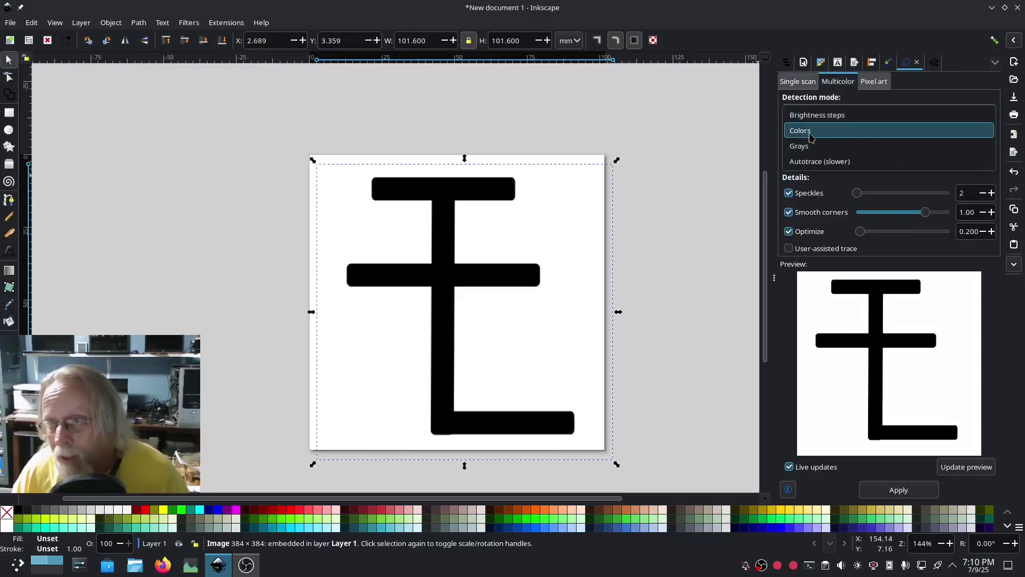
{"action": "left_click", "coordinate": [810, 131]}
{"action": "left_click", "coordinate": [819, 118]}
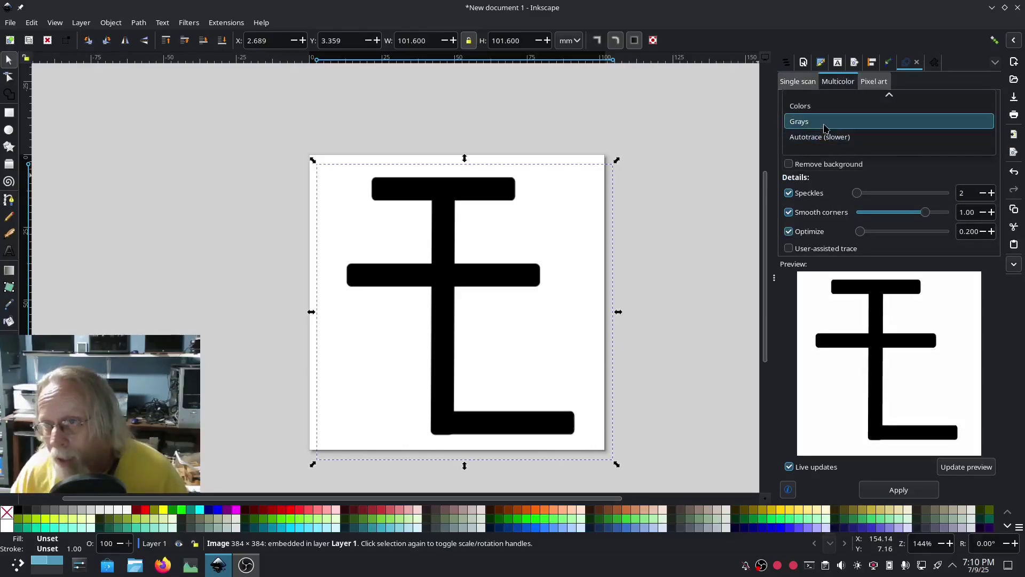
{"action": "left_click", "coordinate": [825, 129]}
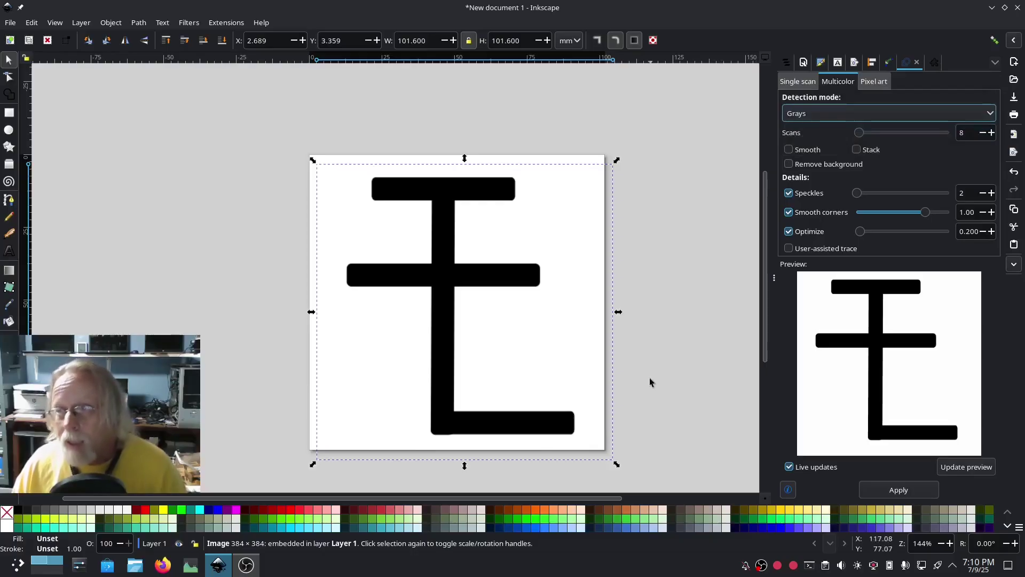
{"action": "left_click", "coordinate": [899, 490]}
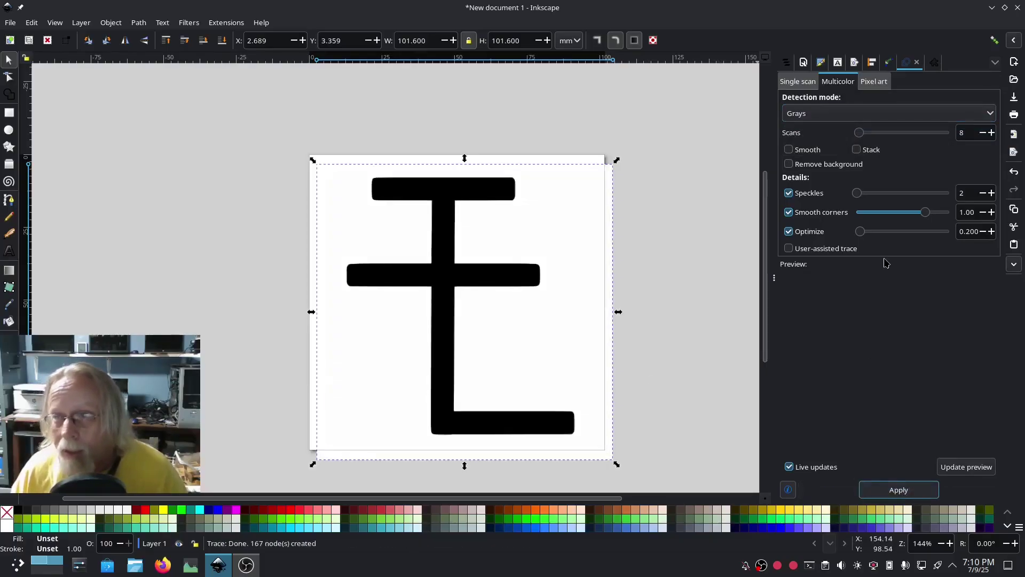
- Delete the source bitmap image1 from Layer 1, keeping the traced group
{"action": "left_click", "coordinate": [786, 62]}
{"action": "left_click", "coordinate": [813, 125]}
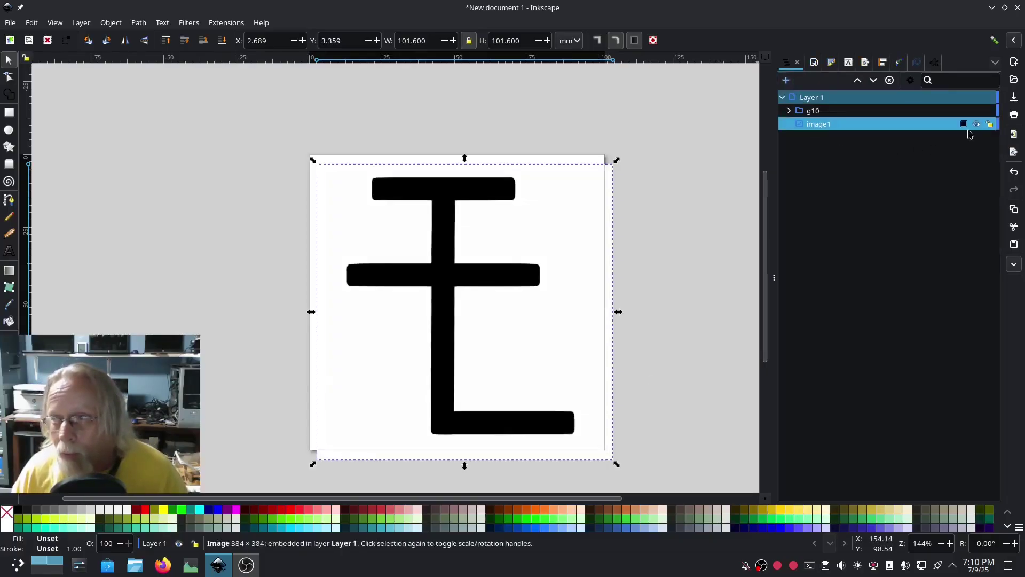
{"action": "right_click", "coordinate": [876, 122]}
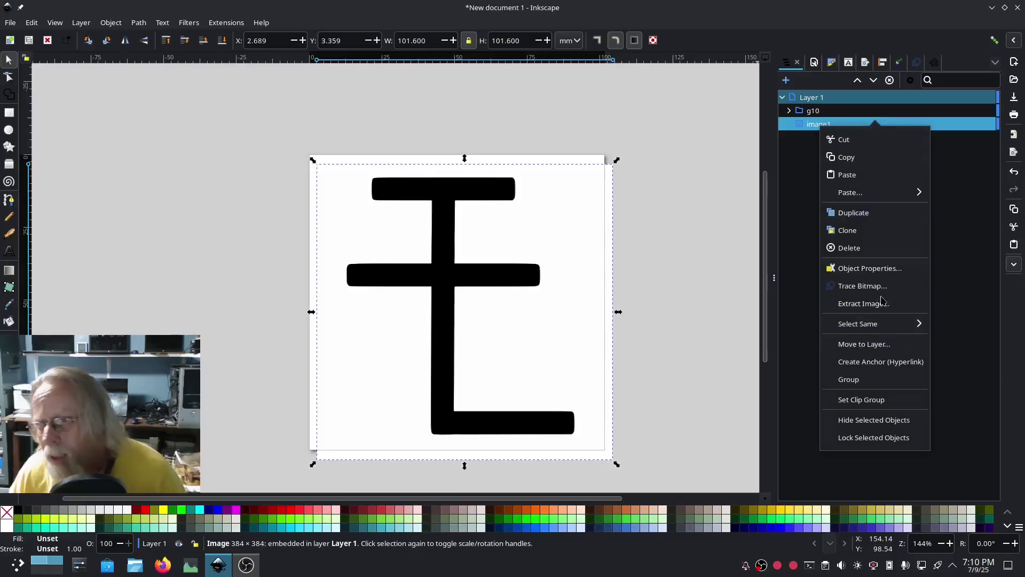
{"action": "left_click", "coordinate": [881, 247]}
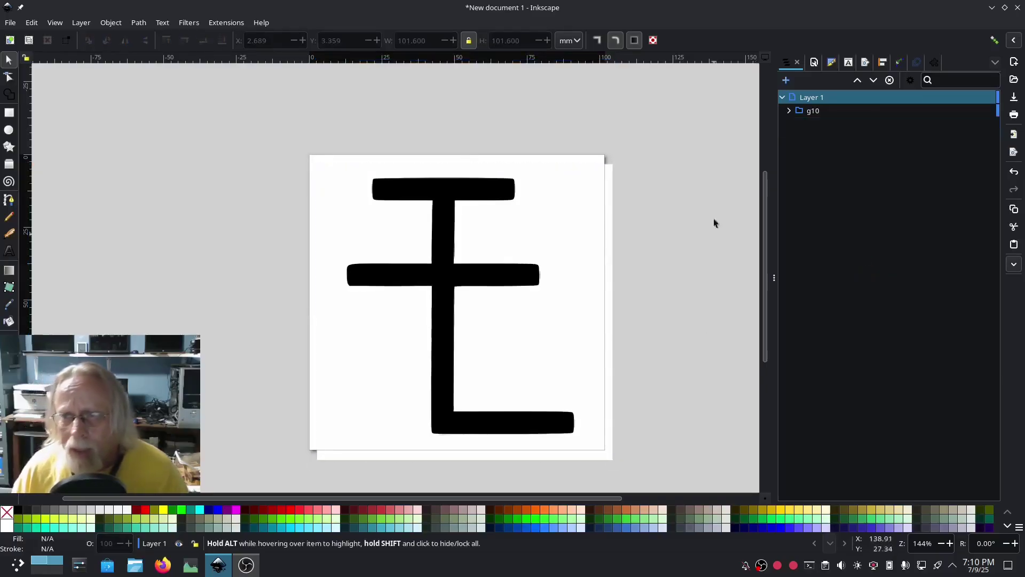
- Expand group g10, check its traced paths by toggling their visibility, and delete path11
{"action": "left_click", "coordinate": [788, 111]}
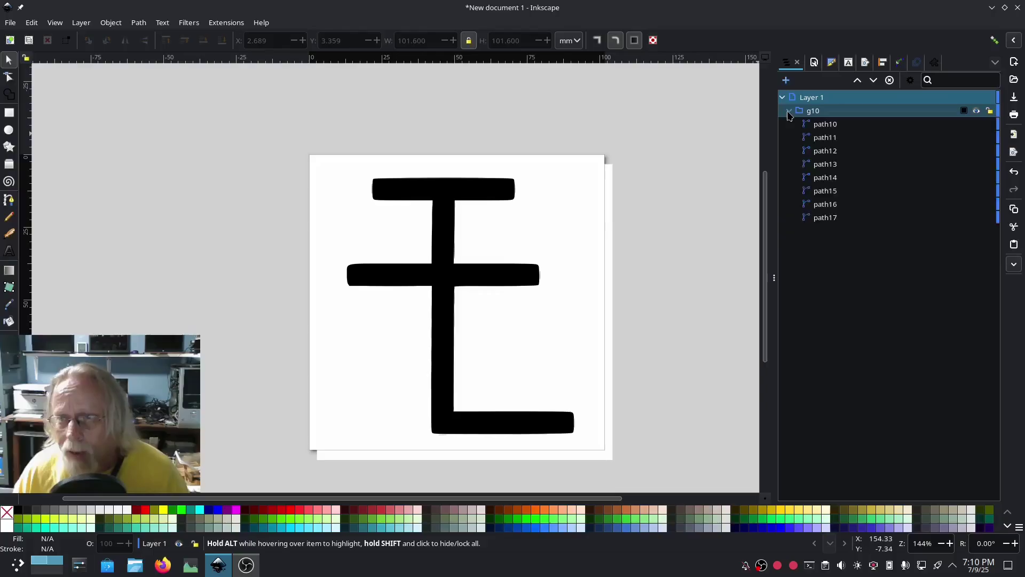
{"action": "left_click", "coordinate": [963, 151]}
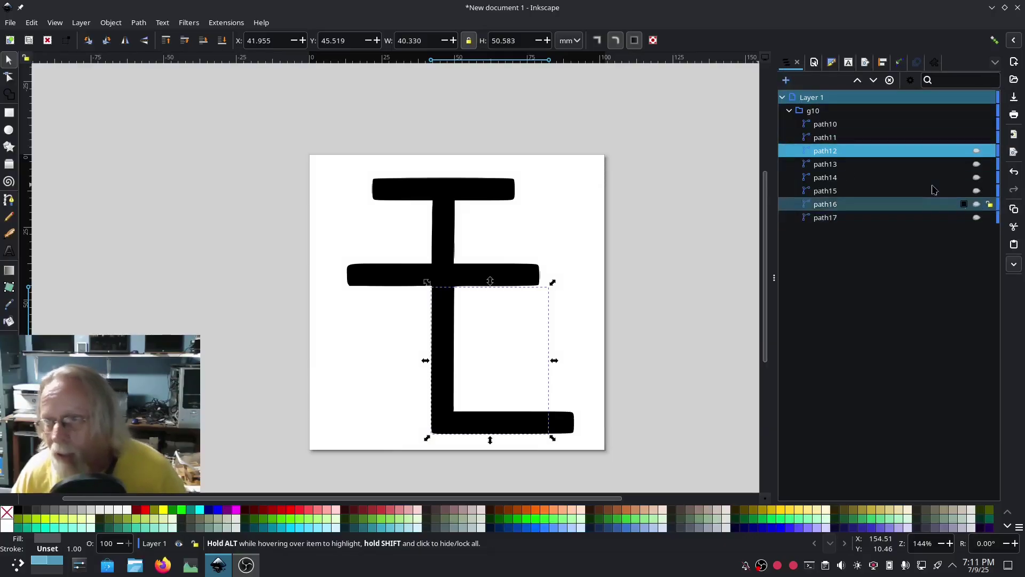
{"action": "left_click", "coordinate": [860, 140]}
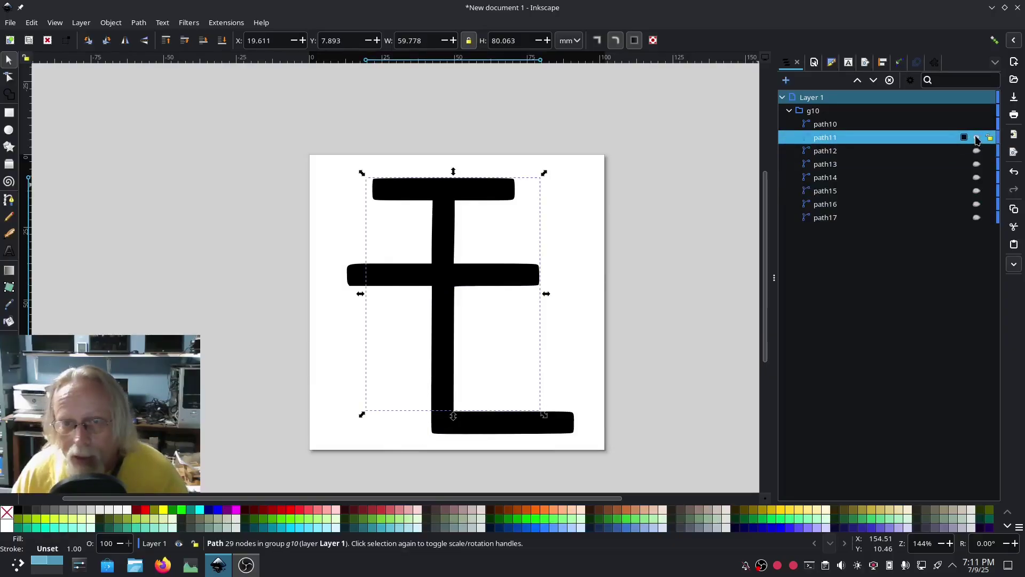
{"action": "left_click", "coordinate": [977, 125]}
{"action": "left_click", "coordinate": [977, 125]}
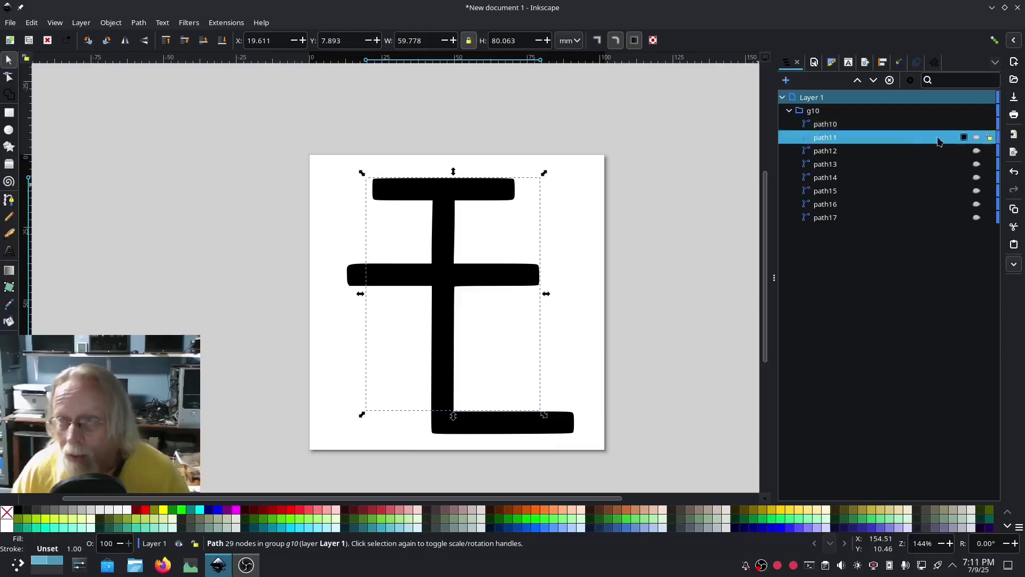
{"action": "right_click", "coordinate": [831, 142]}
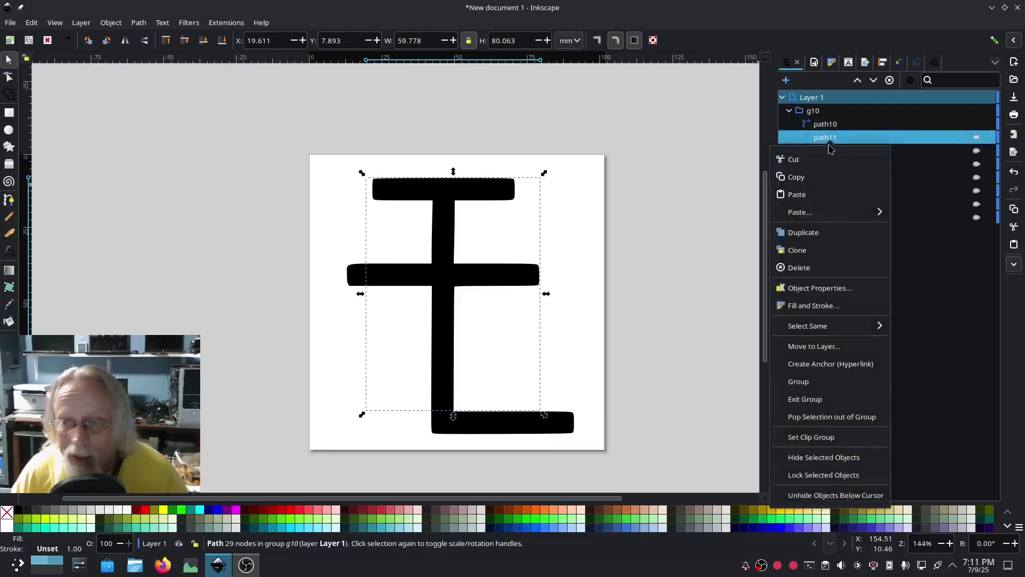
{"action": "left_click", "coordinate": [812, 275]}
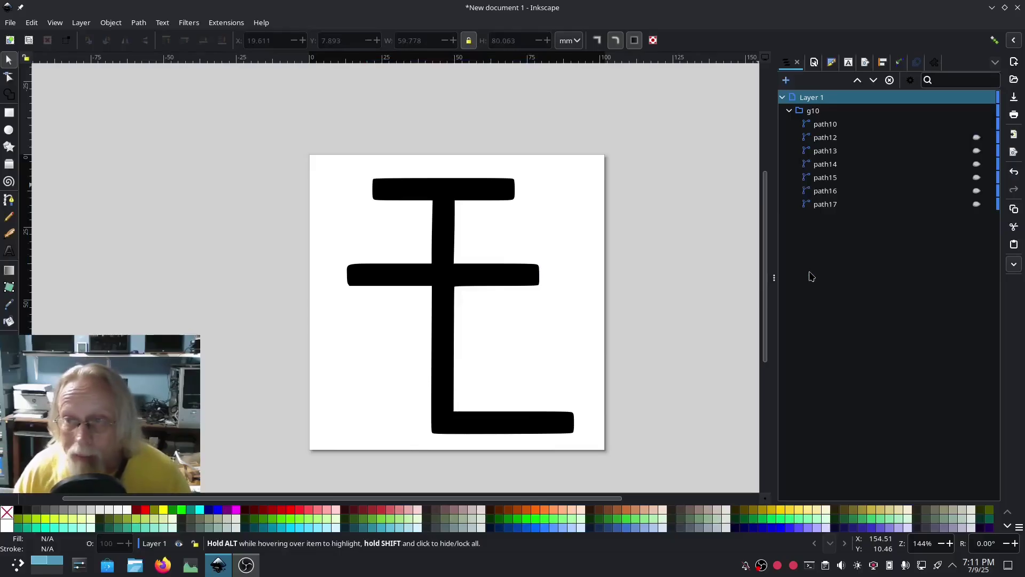
- Delete path12 through path17 from group g10, keeping only path10, and clear the selection
{"action": "left_click", "coordinate": [831, 138]}
{"action": "left_click", "coordinate": [841, 206], "text": "shift"}
{"action": "right_click", "coordinate": [838, 179]}
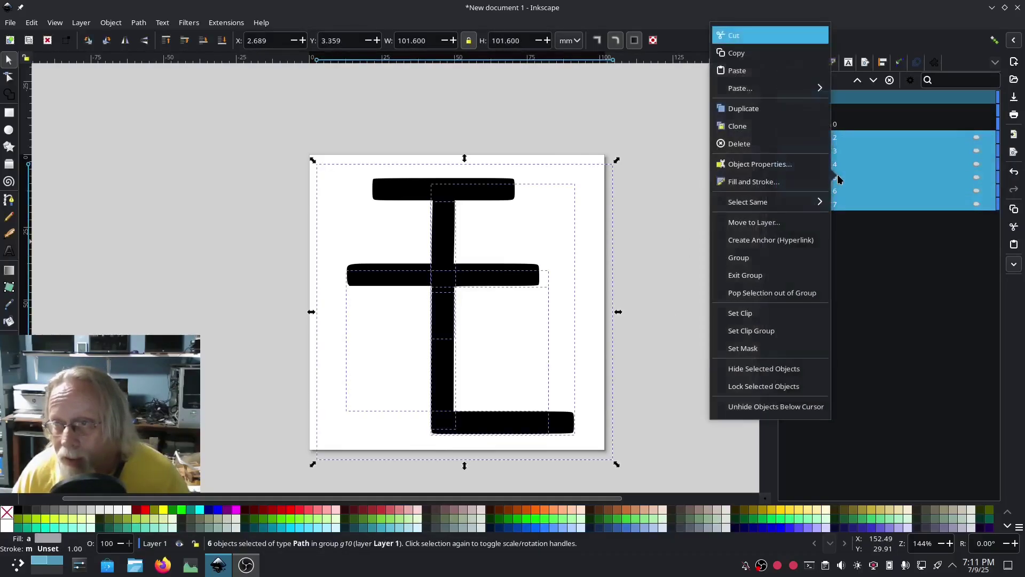
{"action": "left_click", "coordinate": [752, 144]}
{"action": "left_click", "coordinate": [835, 129]}
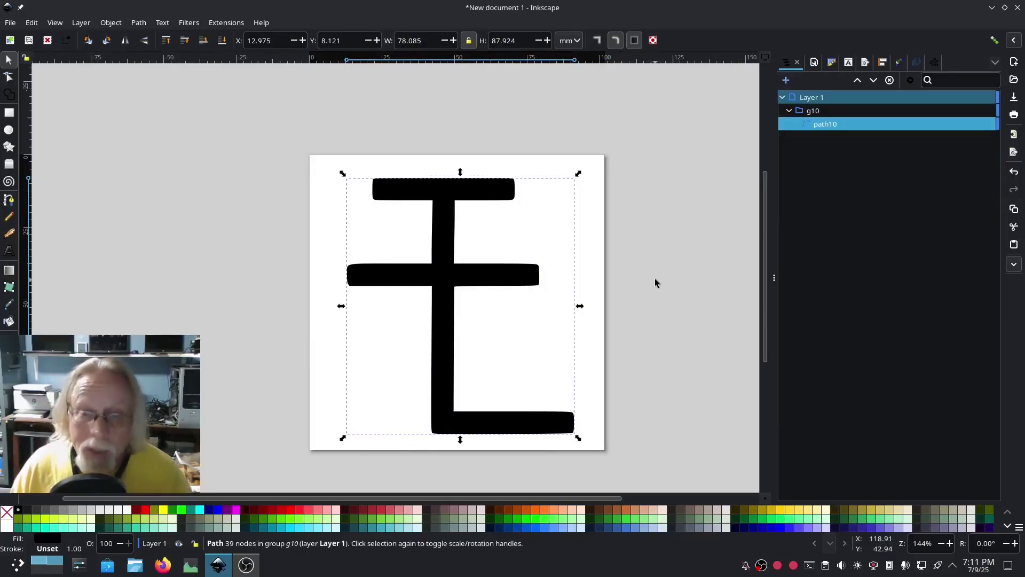
{"action": "left_click", "coordinate": [660, 294]}
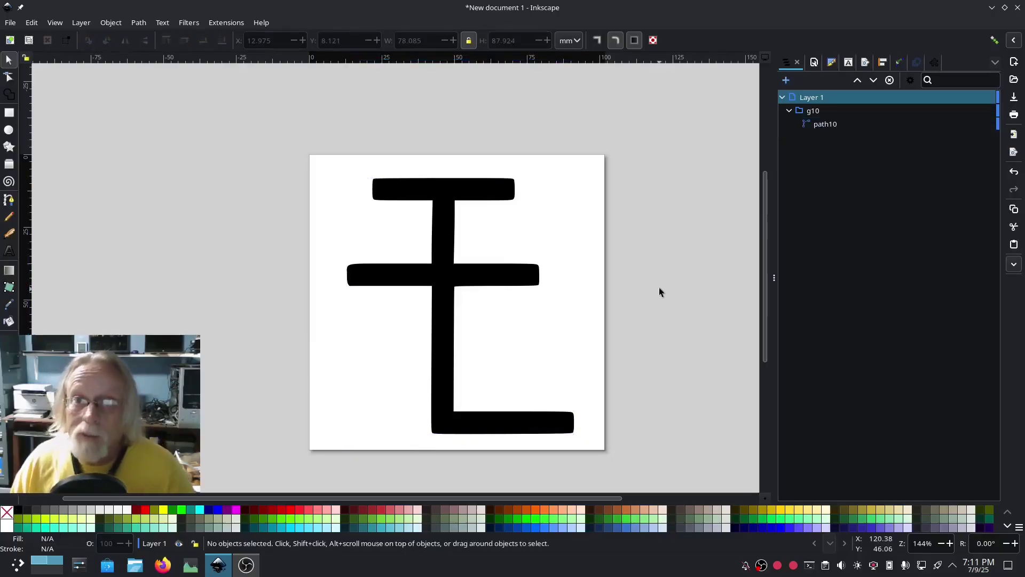
- Set the traced figure's opacity to about 53.8% and deselect it
{"action": "left_click", "coordinate": [831, 63]}
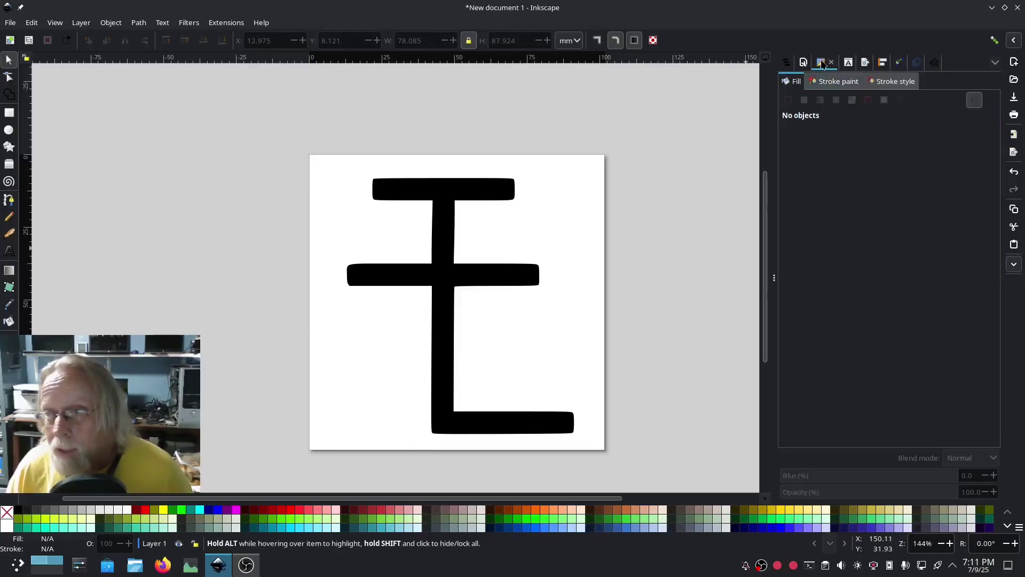
{"action": "left_click", "coordinate": [433, 271]}
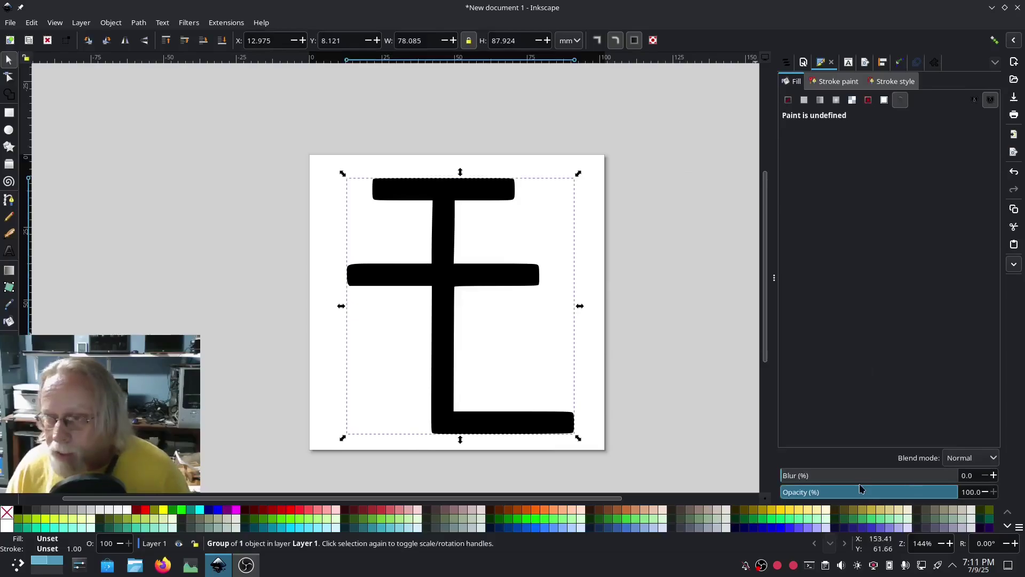
{"action": "left_click", "coordinate": [876, 492]}
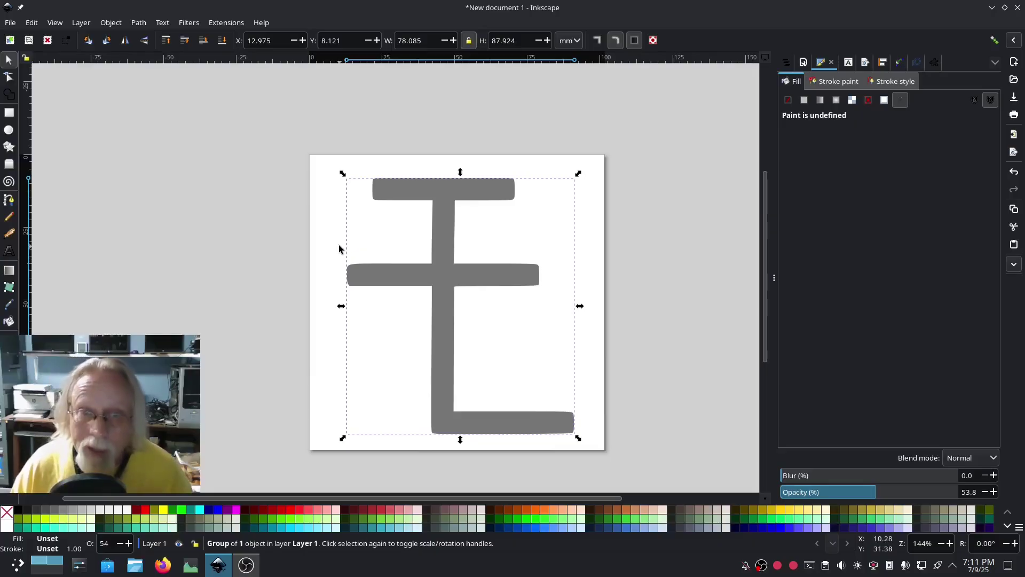
{"action": "left_click", "coordinate": [229, 188]}
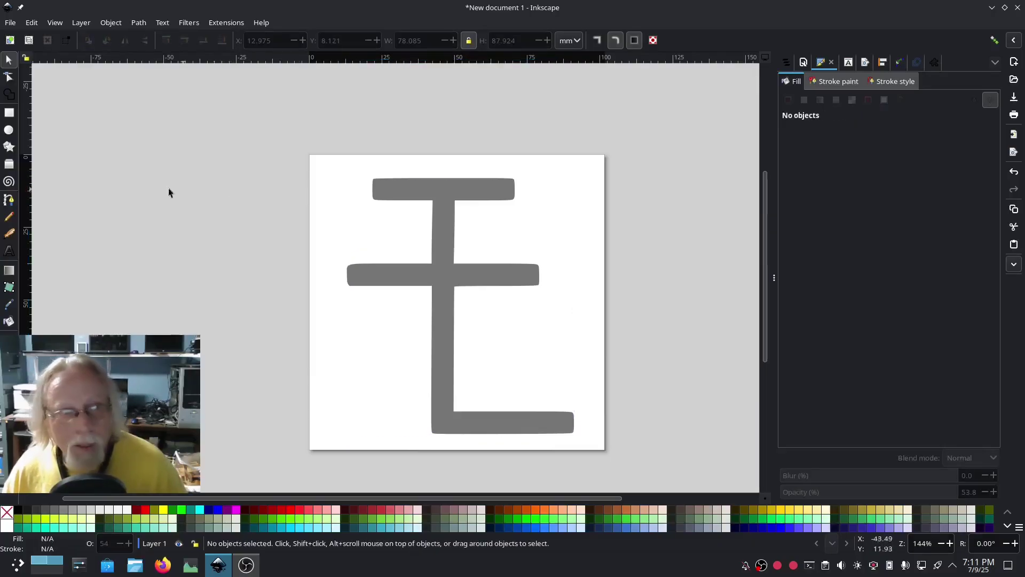
- Draw four freehand rung lines across the figure's top bar, two of them flanking the vertical stem
{"action": "left_click", "coordinate": [9, 216]}
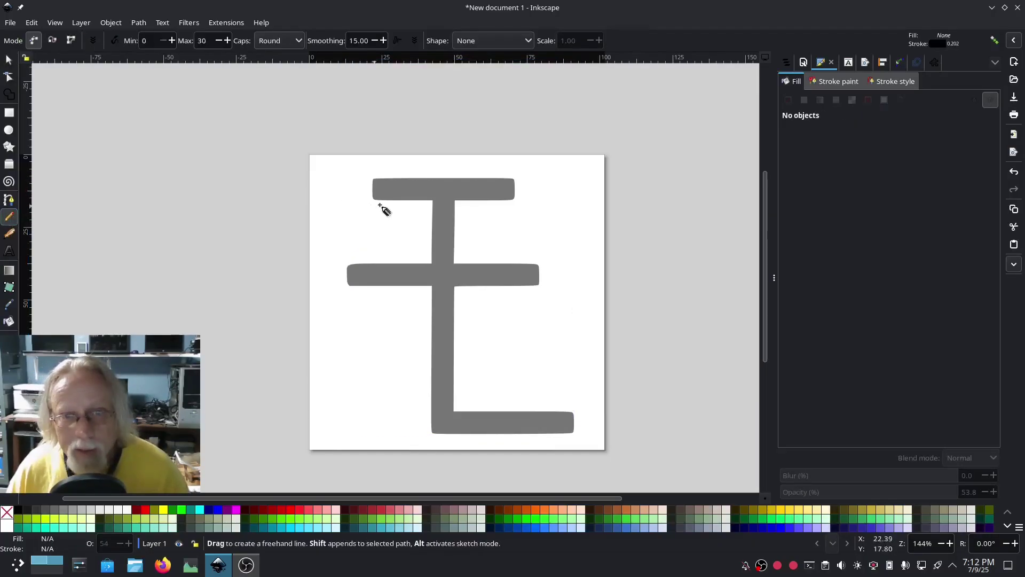
{"action": "left_click_drag", "start_coordinate": [391, 205], "coordinate": [389, 169]}
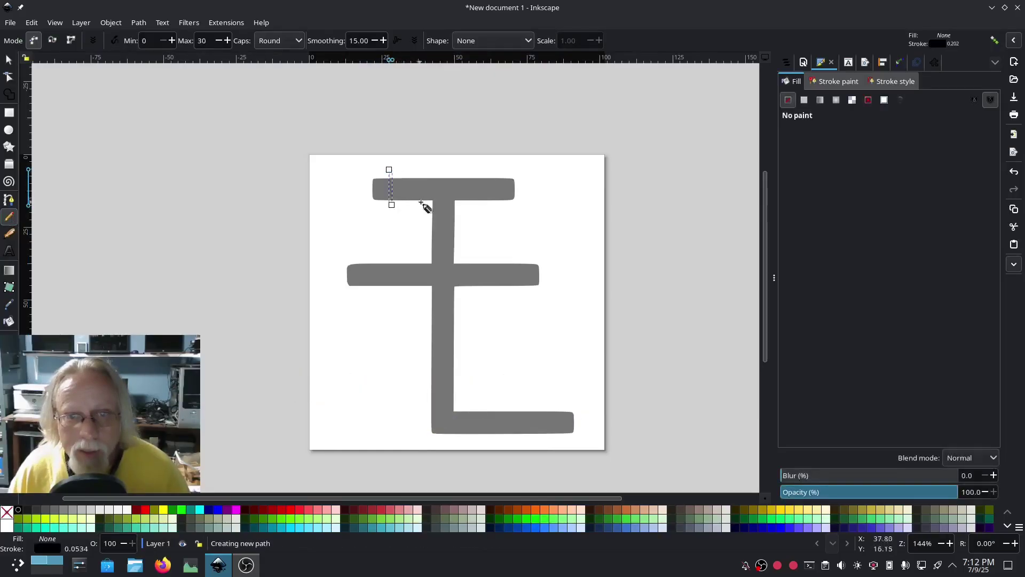
{"action": "mouse_move", "coordinate": [432, 202]}
{"action": "left_mouse_down"}
{"action": "mouse_move", "coordinate": [430, 171]}
{"action": "mouse_move", "coordinate": [456, 200]}
{"action": "mouse_move", "coordinate": [457, 172]}
{"action": "left_mouse_up"}
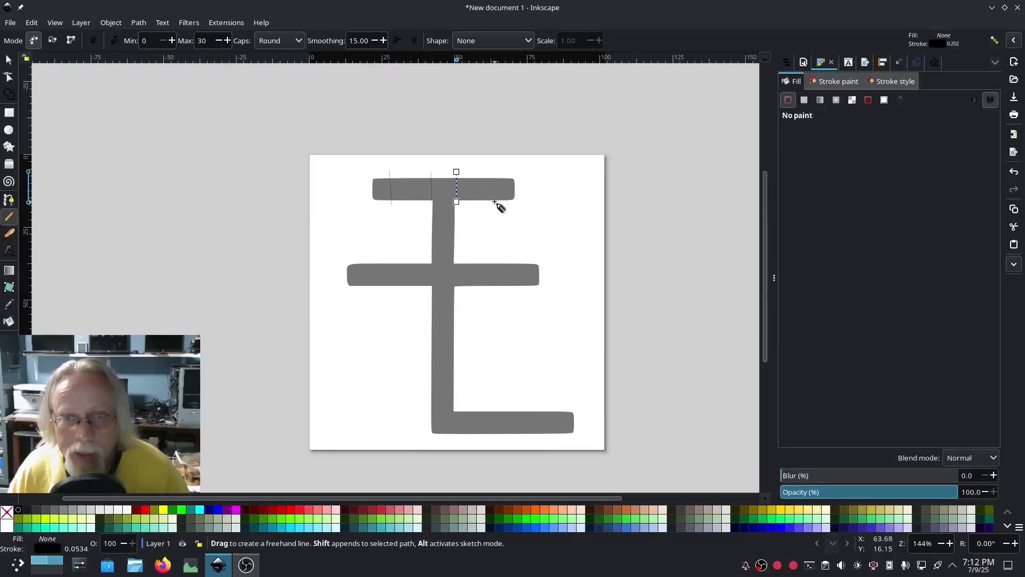
{"action": "key", "text": "Escape"}
{"action": "left_click_drag", "start_coordinate": [494, 201], "coordinate": [496, 171]}
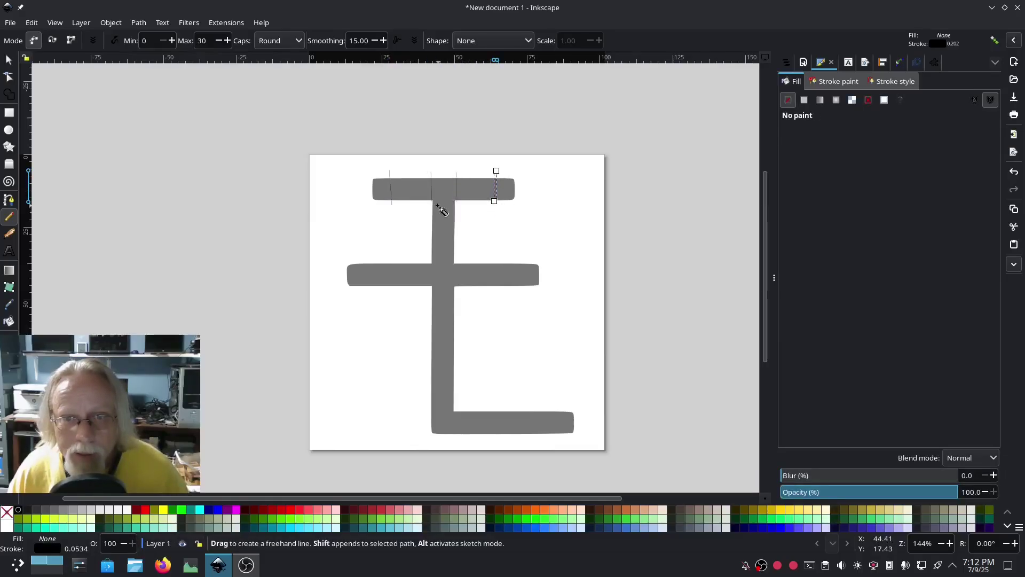
{"action": "key", "text": "Escape"}
- Draw three horizontal freehand rung lines across the upper stem, at both ends and mid-height
{"action": "mouse_move", "coordinate": [430, 203]}
{"action": "left_mouse_down"}
{"action": "mouse_move", "coordinate": [455, 204]}
{"action": "mouse_move", "coordinate": [459, 260]}
{"action": "left_mouse_up"}
{"action": "key", "text": "Escape"}
{"action": "key", "text": "Escape"}
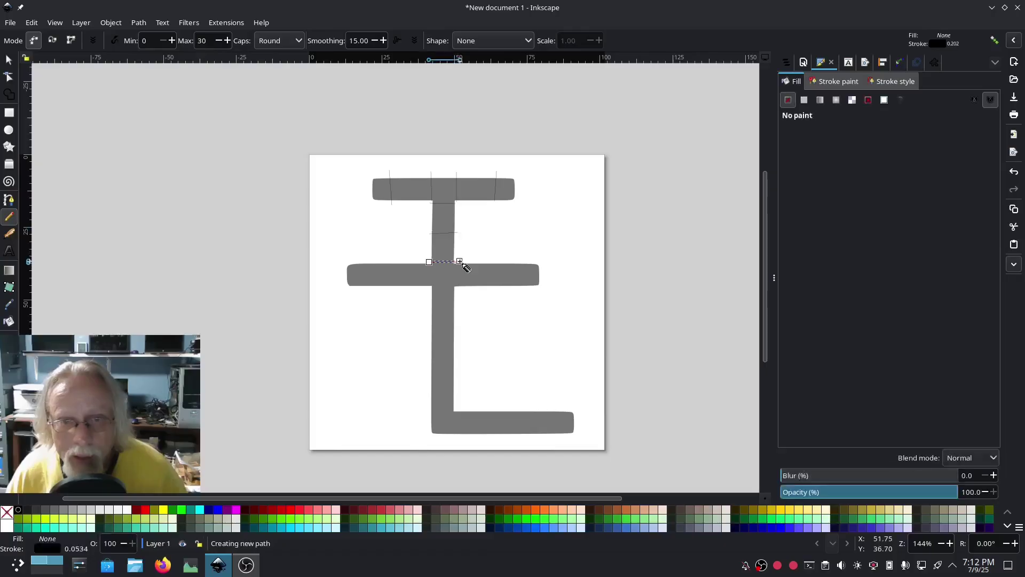
{"action": "key", "text": "Escape"}
- Draw six freehand rung lines across the middle bar, three on each side of the stem
{"action": "left_click_drag", "start_coordinate": [351, 287], "coordinate": [353, 258]}
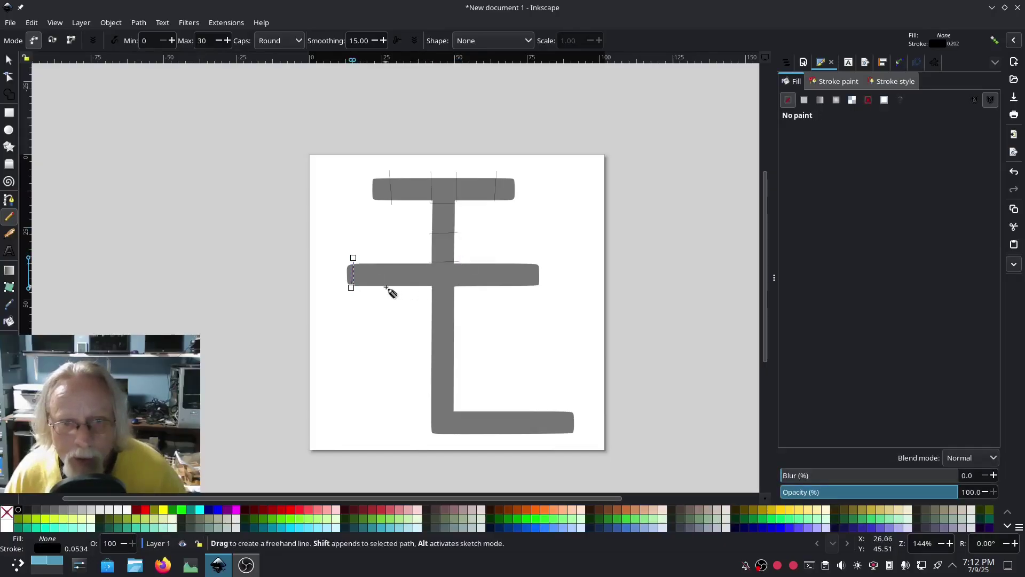
{"action": "key", "text": "Escape"}
{"action": "left_click_drag", "start_coordinate": [391, 286], "coordinate": [391, 257]}
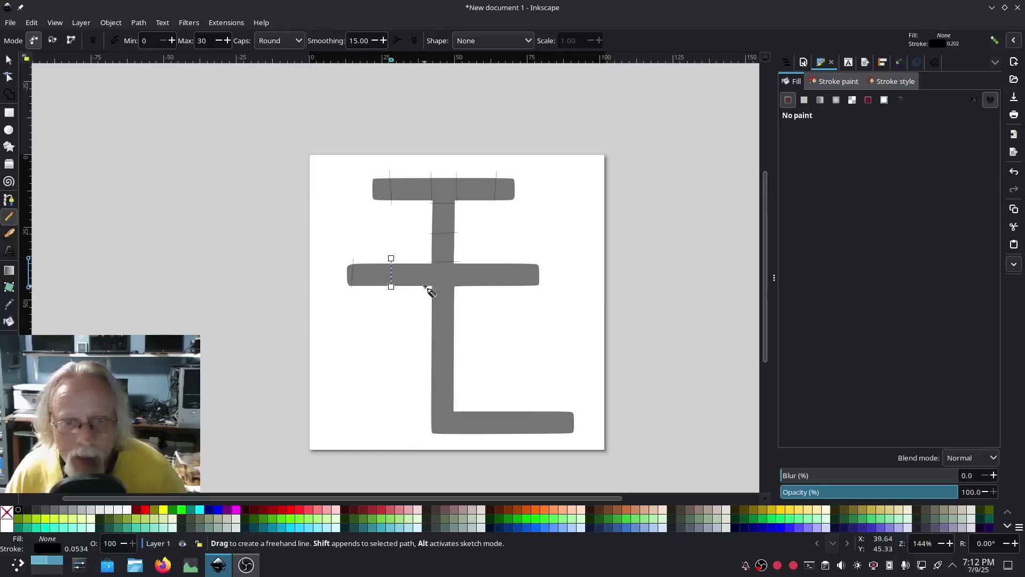
{"action": "key", "text": "Escape"}
{"action": "mouse_move", "coordinate": [429, 287]}
{"action": "left_mouse_down"}
{"action": "mouse_move", "coordinate": [430, 260]}
{"action": "mouse_move", "coordinate": [457, 261]}
{"action": "left_mouse_up"}
{"action": "key", "text": "Escape"}
{"action": "key", "text": "Escape"}
{"action": "left_click_drag", "start_coordinate": [492, 291], "coordinate": [496, 255]}
{"action": "key", "text": "Escape"}
{"action": "left_click_drag", "start_coordinate": [534, 288], "coordinate": [534, 258]}
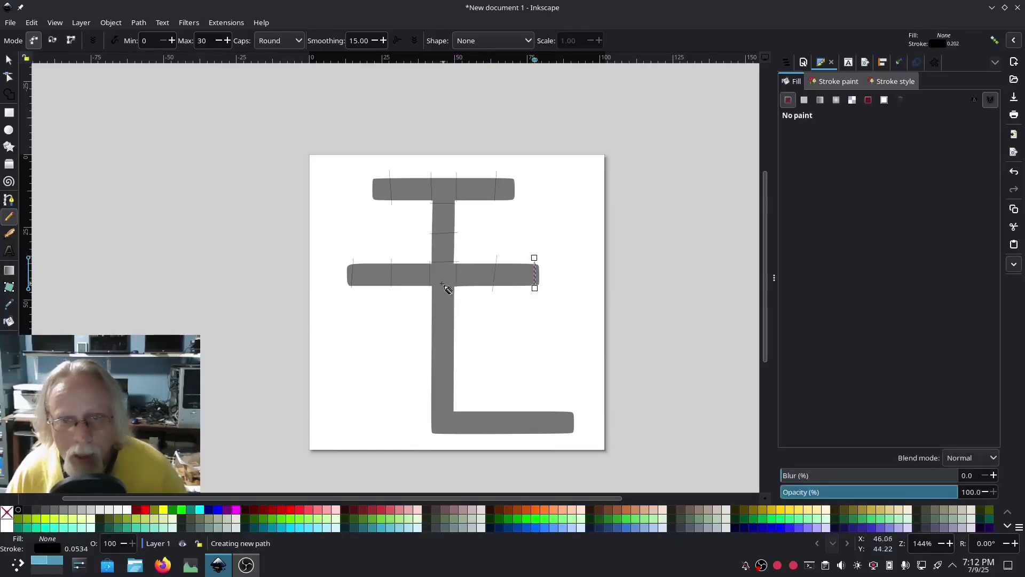
{"action": "key", "text": "Escape"}
- Draw three freehand rung lines across the lower stem and three across the foot bar, one at the corner
{"action": "left_click_drag", "start_coordinate": [428, 289], "coordinate": [454, 290]}
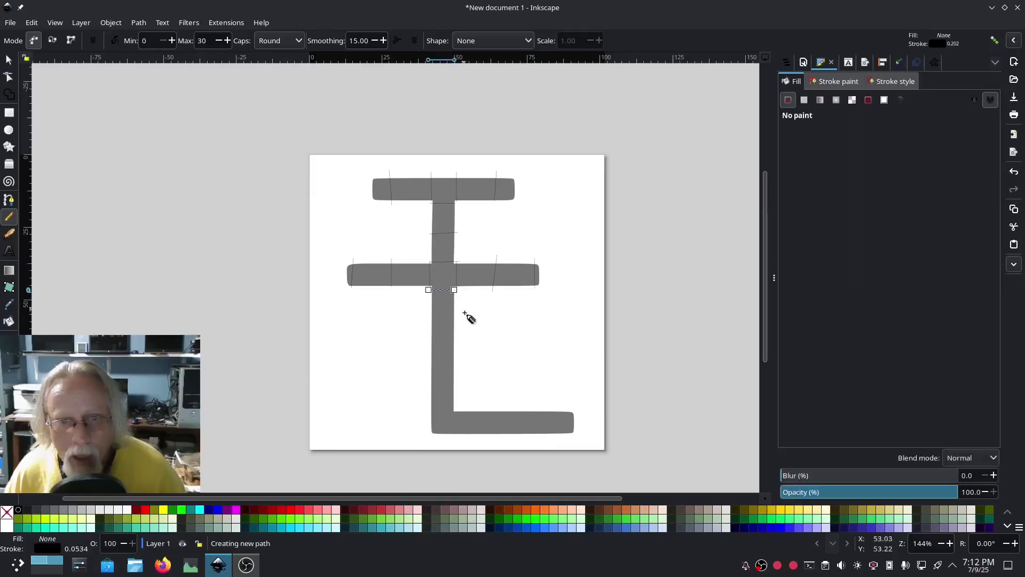
{"action": "key", "text": "Escape"}
{"action": "left_click_drag", "start_coordinate": [460, 354], "coordinate": [458, 354]}
{"action": "key", "text": "Escape"}
{"action": "mouse_move", "coordinate": [457, 399]}
{"action": "left_mouse_down"}
{"action": "mouse_move", "coordinate": [453, 438]}
{"action": "mouse_move", "coordinate": [507, 423]}
{"action": "mouse_move", "coordinate": [509, 438]}
{"action": "mouse_move", "coordinate": [500, 439]}
{"action": "mouse_move", "coordinate": [554, 414]}
{"action": "mouse_move", "coordinate": [557, 439]}
{"action": "left_mouse_up"}
{"action": "key", "text": "Escape"}
{"action": "key", "text": "Escape"}
{"action": "key", "text": "Escape"}
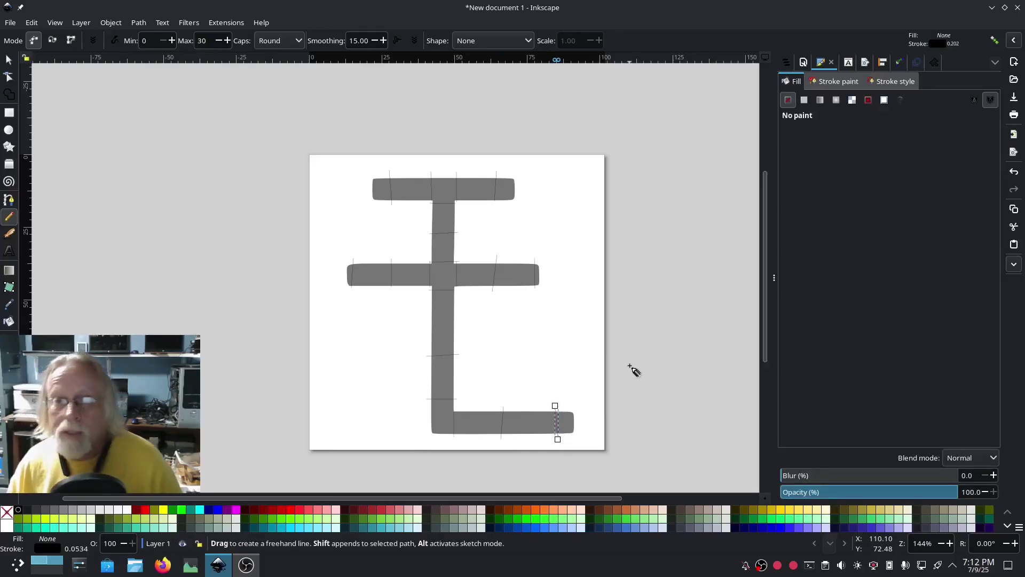
- Select the figure with all its rung lines and apply Fill to satin with 0.20 mm pull compensation and Contour underlay
{"action": "left_click", "coordinate": [9, 59]}
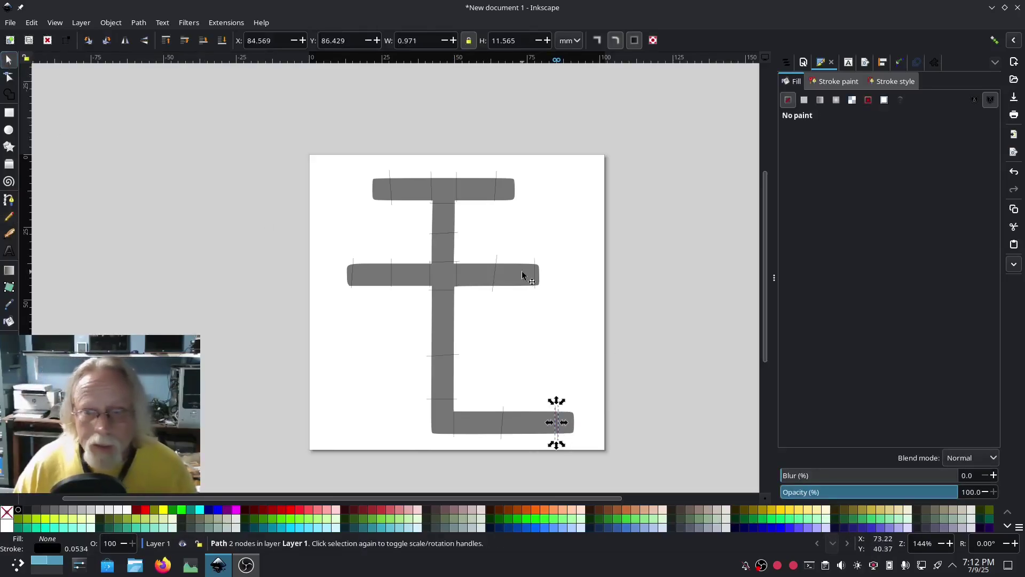
{"action": "left_click_drag", "start_coordinate": [607, 456], "coordinate": [298, 131]}
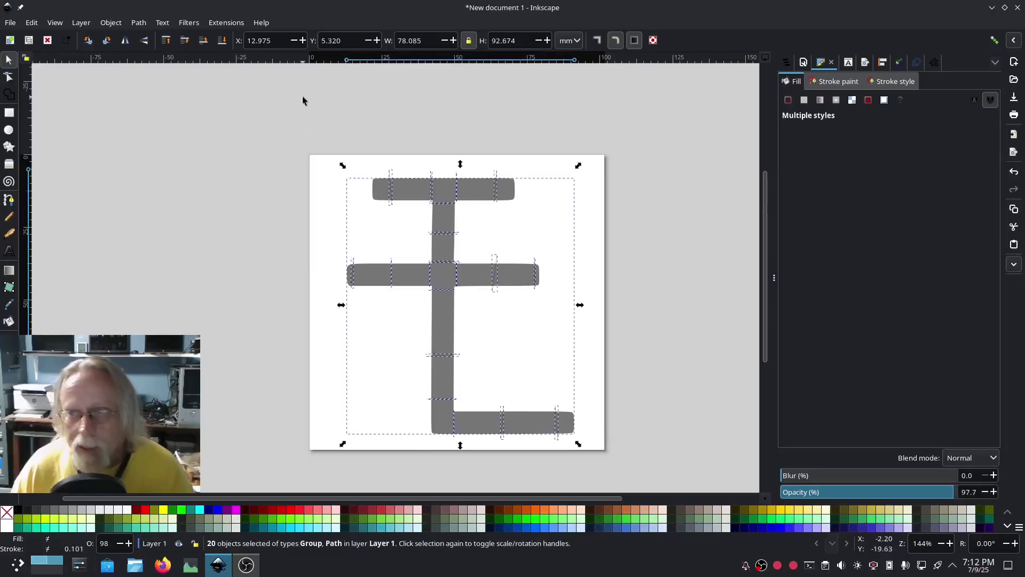
{"action": "left_click", "coordinate": [934, 63]}
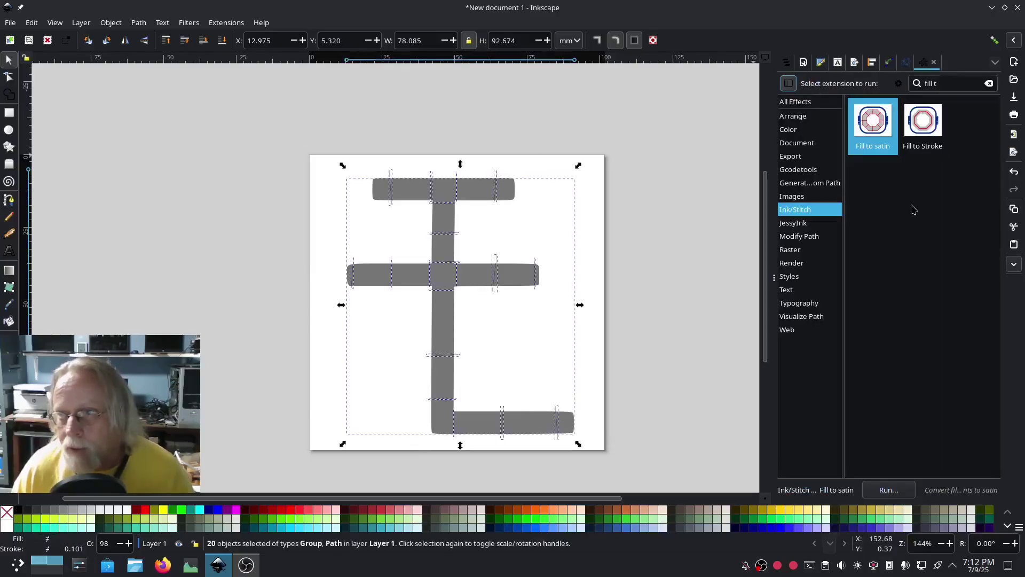
{"action": "double_click", "coordinate": [882, 125]}
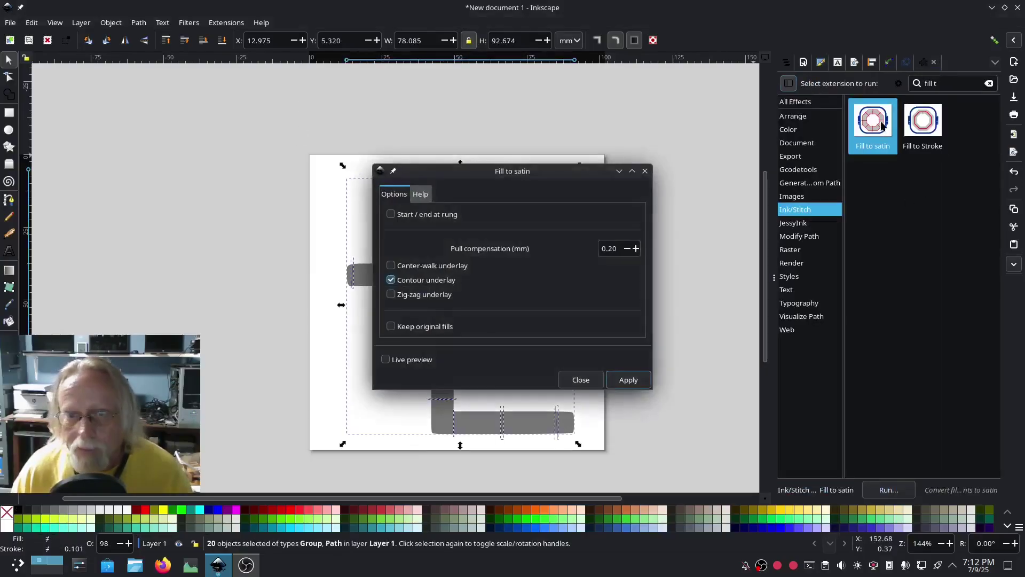
{"action": "left_click", "coordinate": [623, 380]}
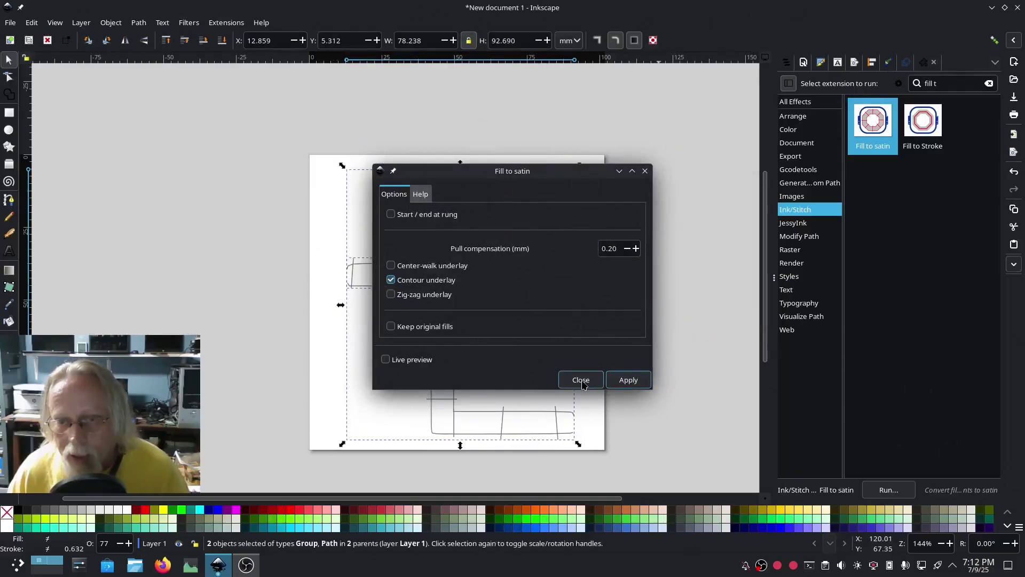
{"action": "left_click", "coordinate": [581, 379]}
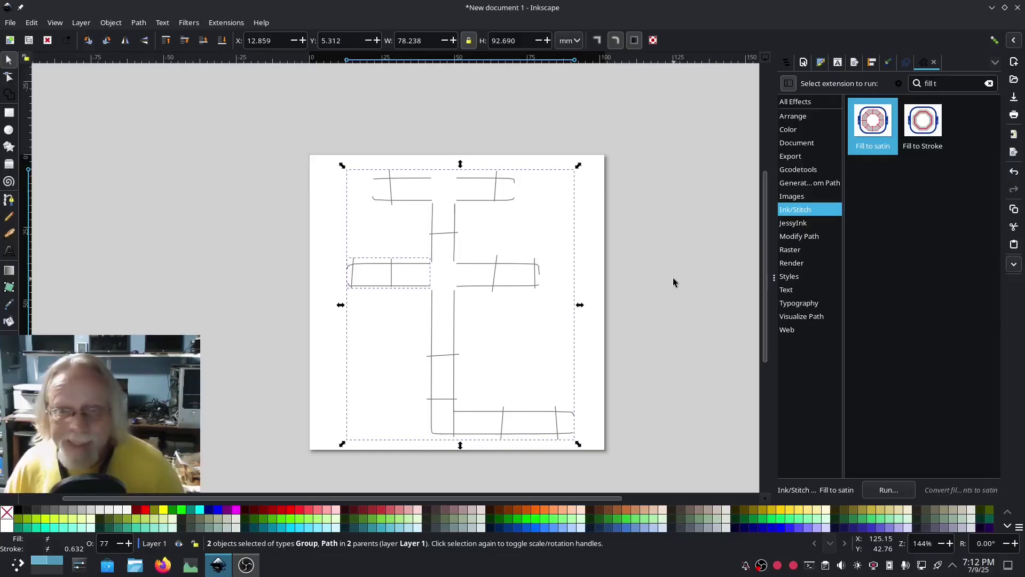
- Inspect the rails and rungs of the converted satins and select the satin covering the lower stem and foot
{"action": "scroll", "coordinate": [444, 287], "scroll_direction": "up", "scroll_amount": 2}
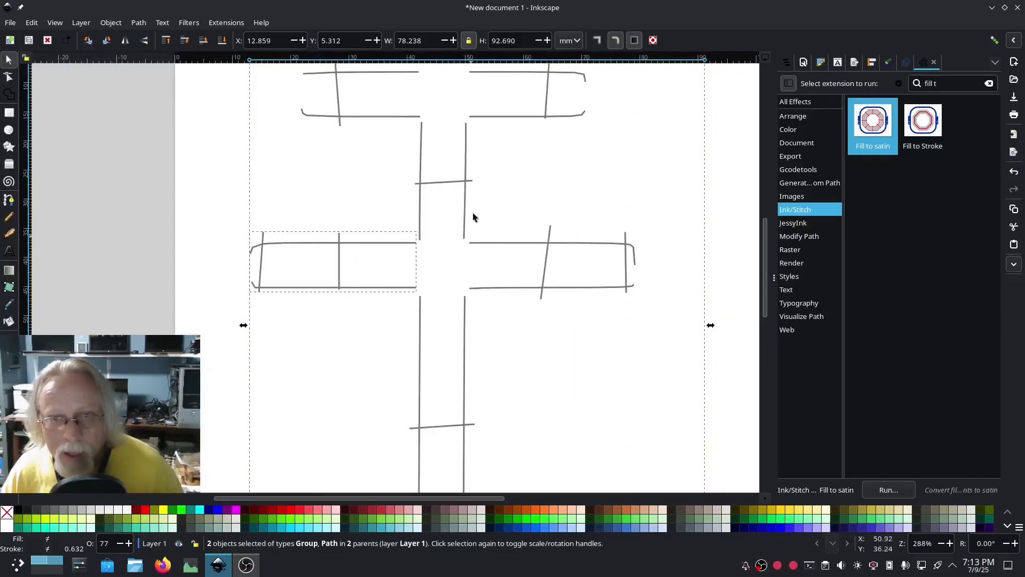
{"action": "scroll", "coordinate": [549, 332], "scroll_direction": "down", "scroll_amount": 8}
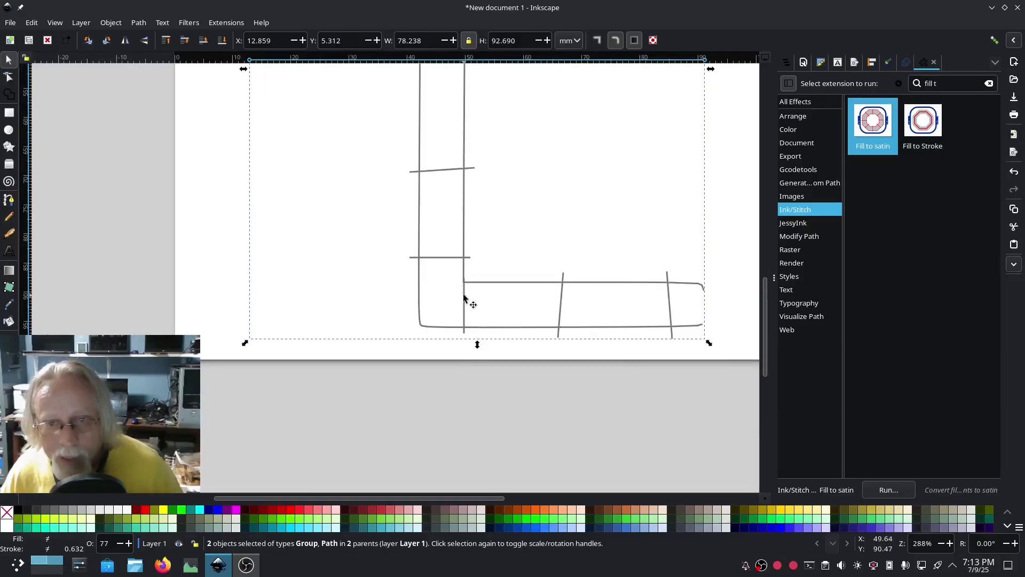
{"action": "left_click", "coordinate": [464, 298], "text": "ctrl"}
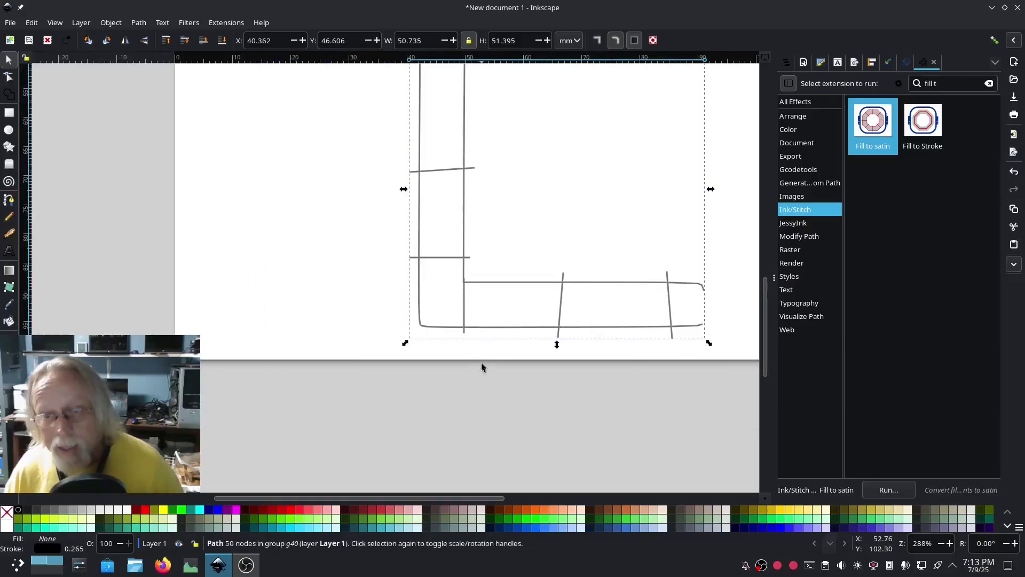
- Select the Satin Group holding all the converted satins and fit the whole page in view
{"action": "scroll", "coordinate": [537, 374], "scroll_direction": "up", "scroll_amount": 6}
{"action": "scroll", "coordinate": [535, 373], "scroll_direction": "down", "scroll_amount": 3}
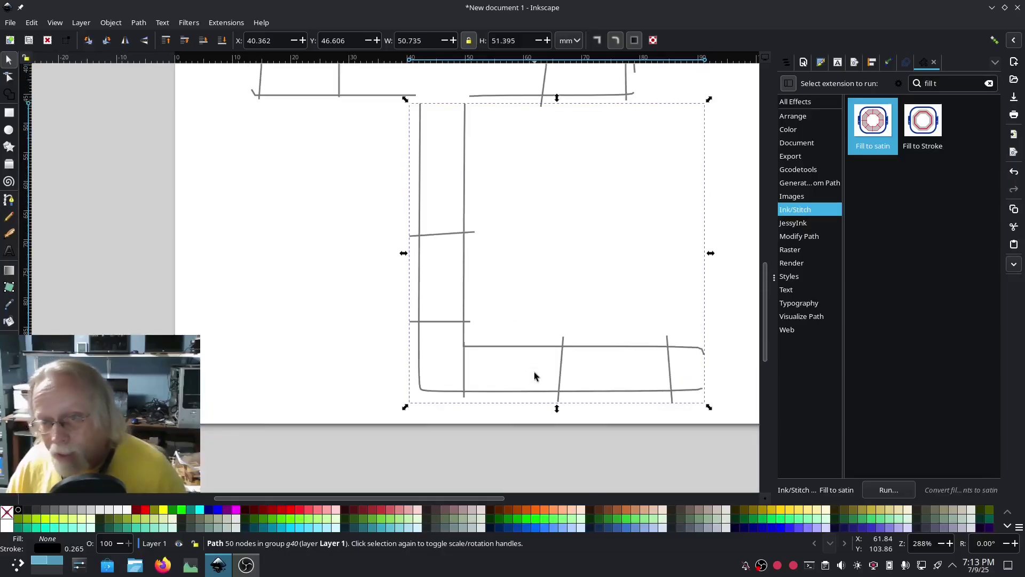
{"action": "scroll", "coordinate": [535, 374], "scroll_direction": "up", "scroll_amount": 6}
{"action": "left_click", "coordinate": [786, 62]}
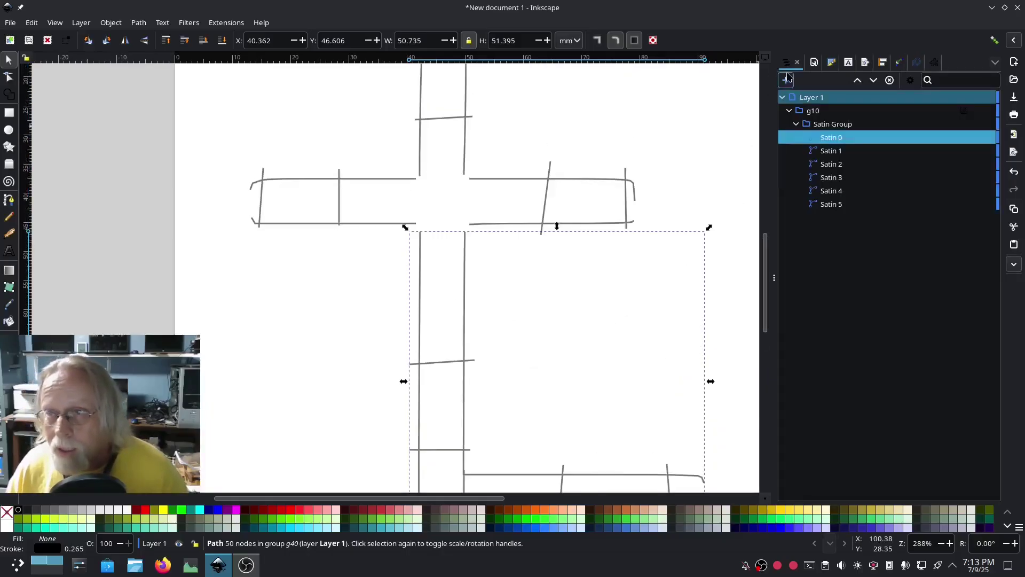
{"action": "left_click", "coordinate": [825, 125]}
{"action": "key", "text": "5"}
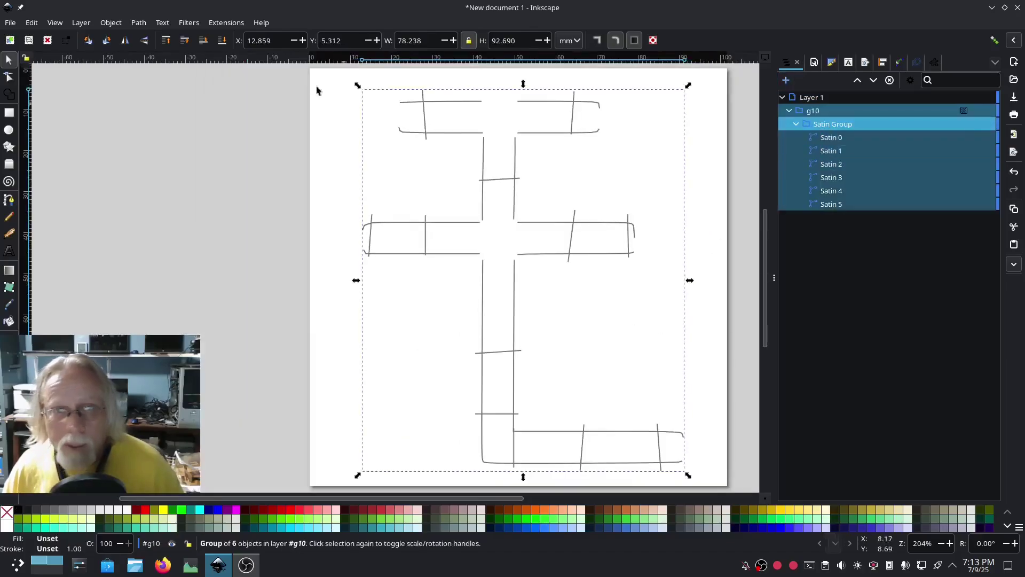
- Run the Ink/Stitch simulator on the satin group and examine the stitching around the middle bar's junction with the stem
{"action": "left_click", "coordinate": [226, 23]}
{"action": "mouse_move", "coordinate": [255, 176]}
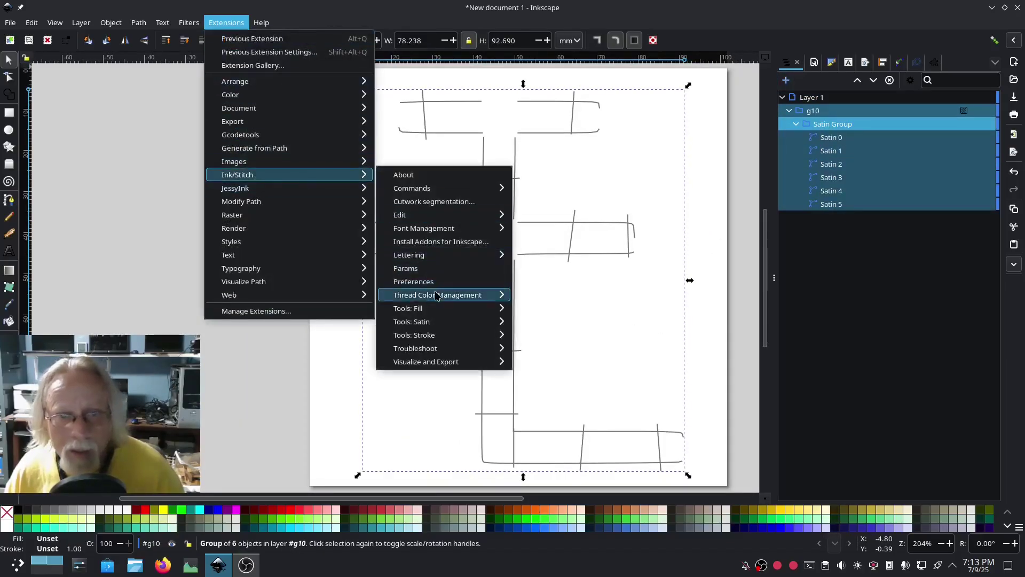
{"action": "mouse_move", "coordinate": [425, 313]}
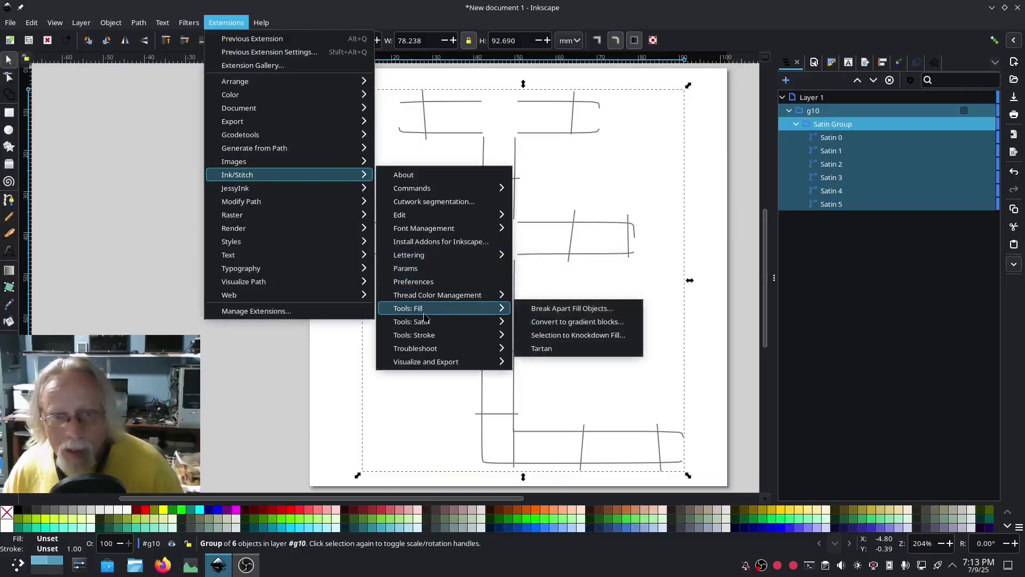
{"action": "mouse_move", "coordinate": [448, 363]}
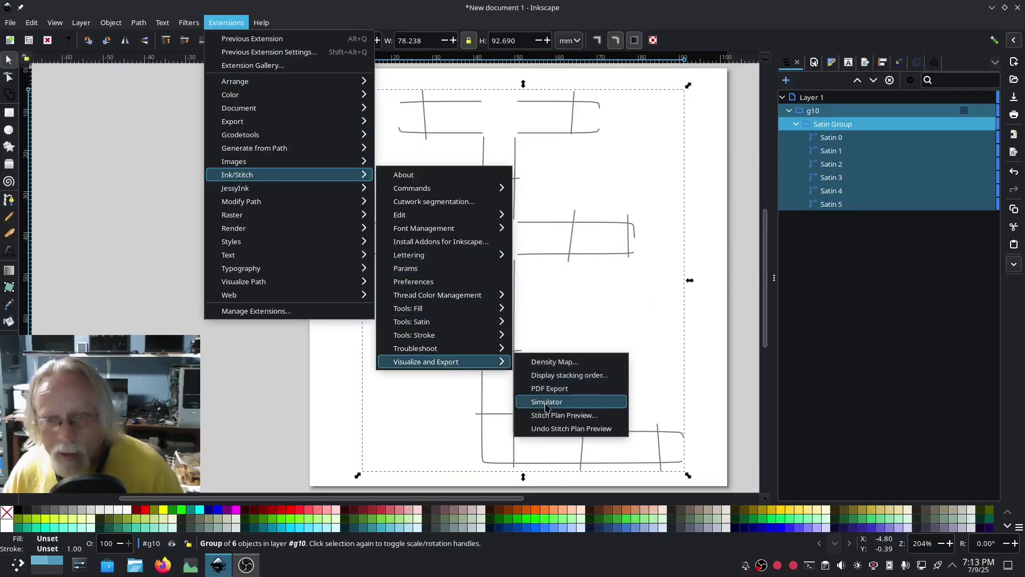
{"action": "left_click", "coordinate": [546, 407]}
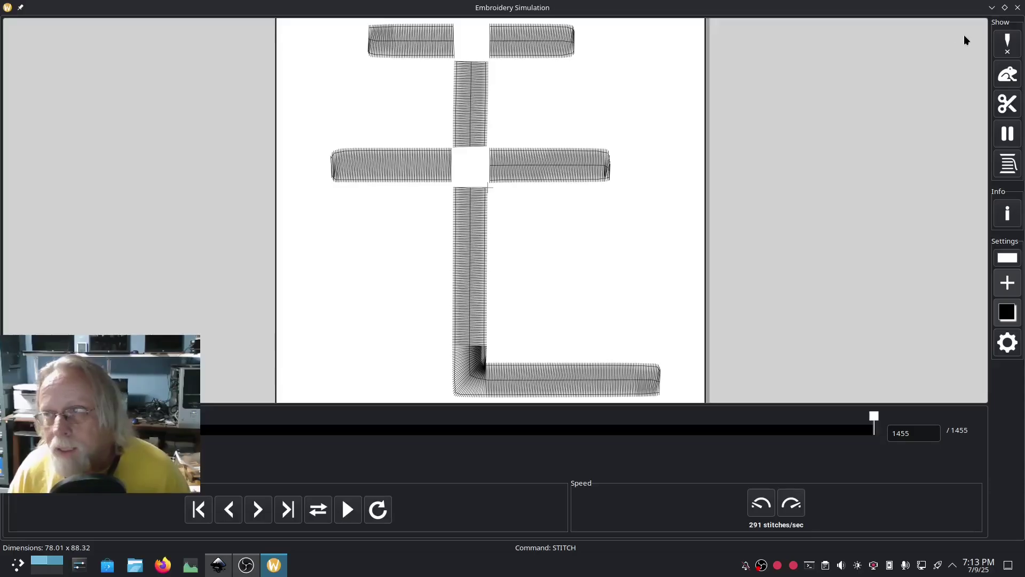
{"action": "scroll", "coordinate": [466, 164], "scroll_direction": "up", "scroll_amount": 3}
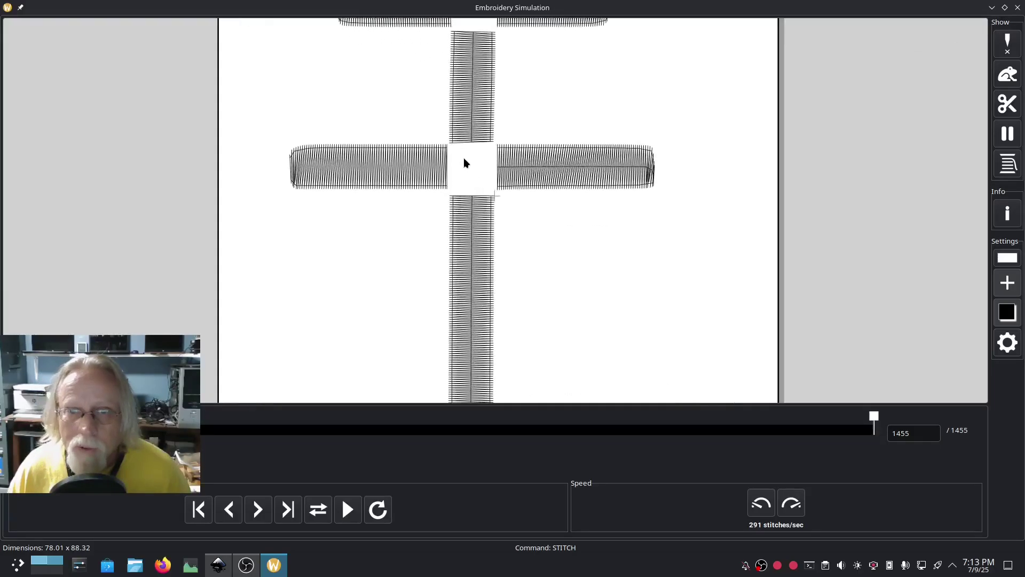
{"action": "scroll", "coordinate": [464, 163], "scroll_direction": "up", "scroll_amount": 3}
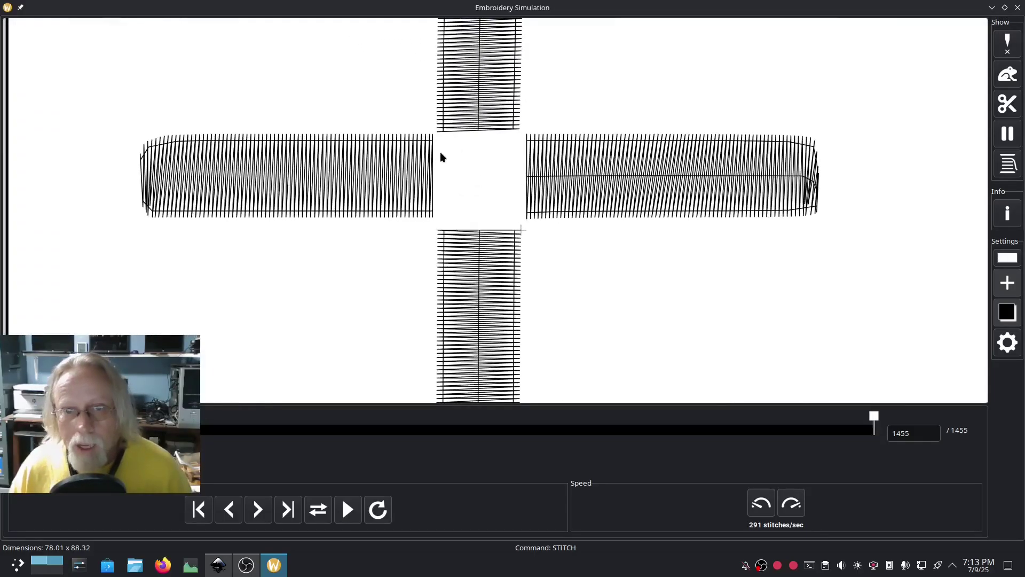
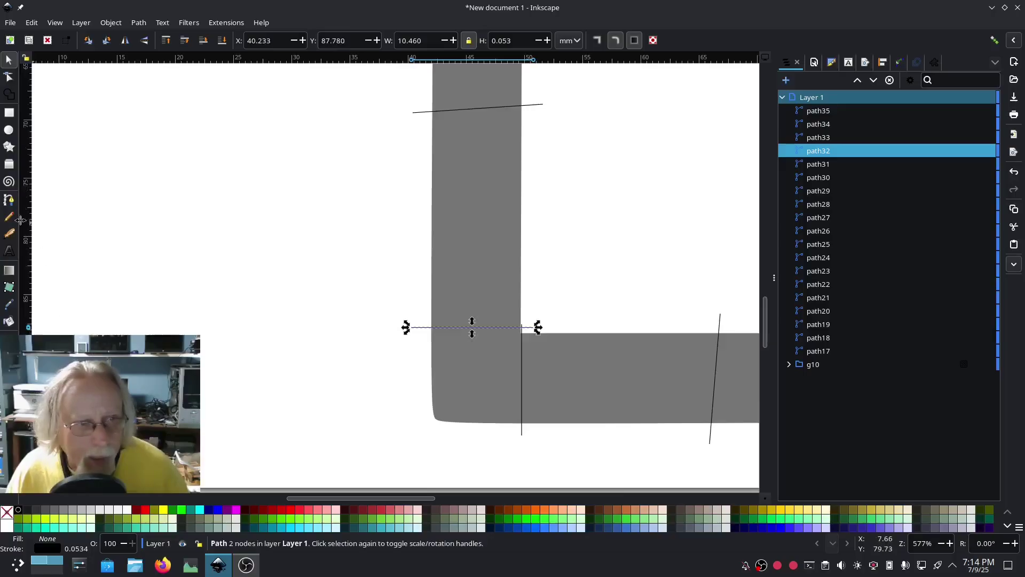
- Draw freehand horizontal lines across the corner of the stem and foot, about 8 mm long, and across the top bar's stem junction
{"action": "left_click", "coordinate": [9, 217]}
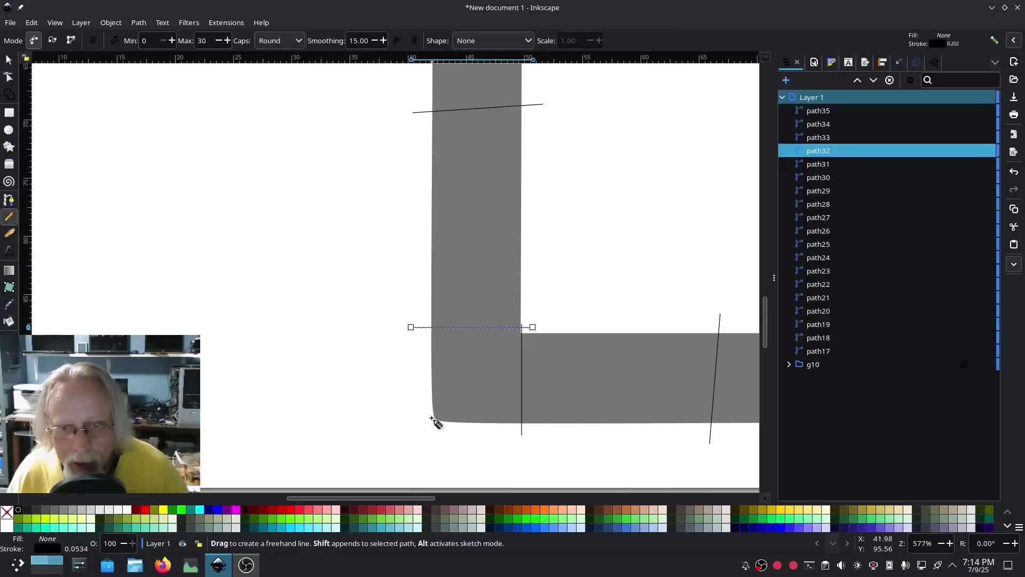
{"action": "left_click_drag", "start_coordinate": [431, 417], "coordinate": [525, 418]}
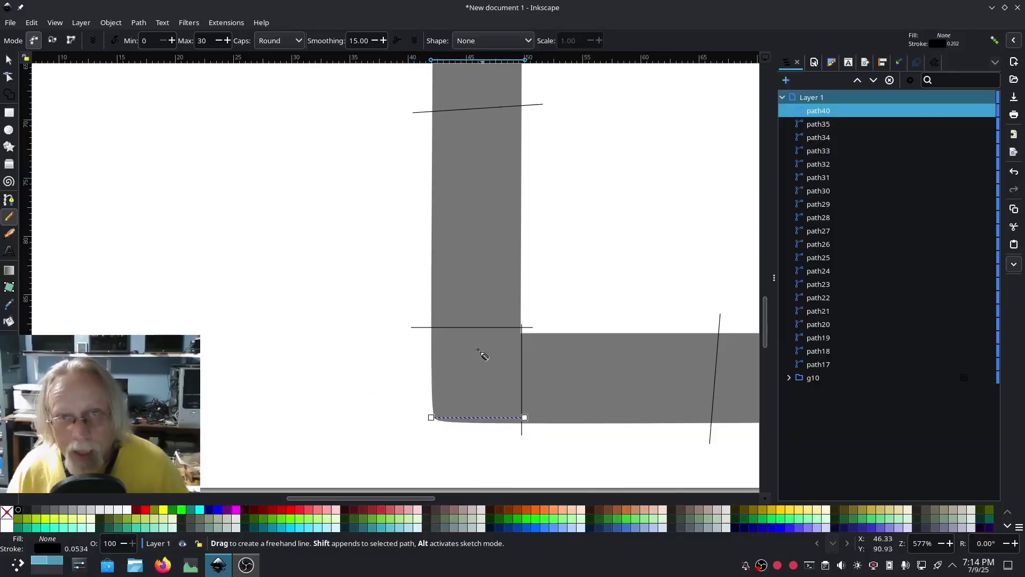
{"action": "scroll", "coordinate": [384, 400], "scroll_direction": "up", "scroll_amount": 10}
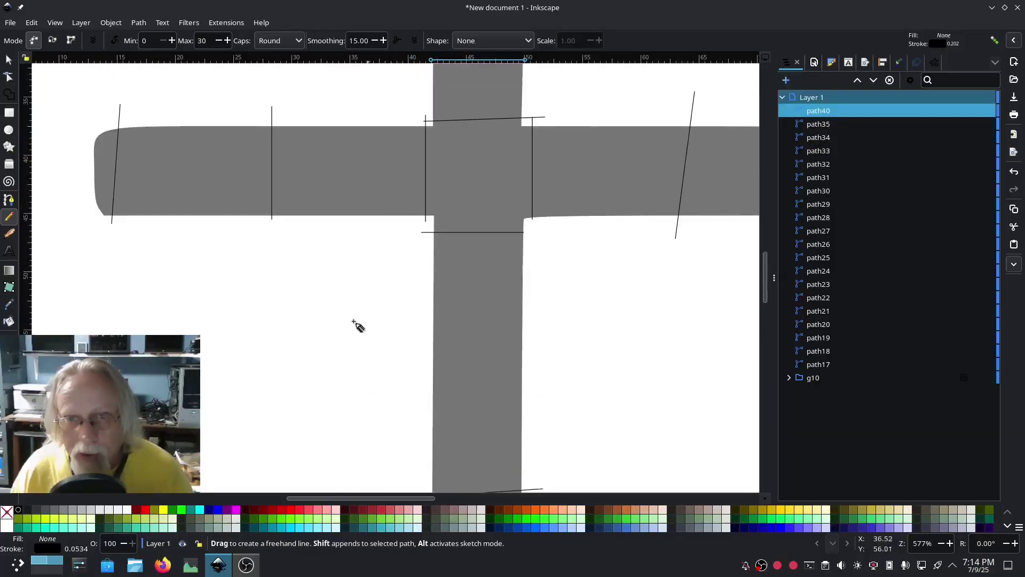
{"action": "scroll", "coordinate": [604, 299], "scroll_direction": "up", "scroll_amount": 2}
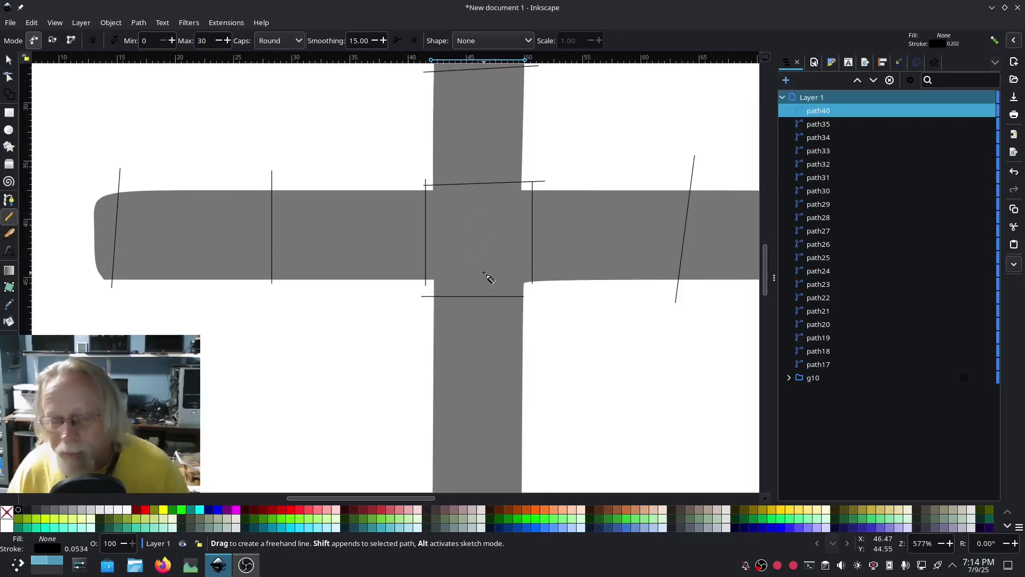
{"action": "scroll", "coordinate": [595, 341], "scroll_direction": "up", "scroll_amount": 10}
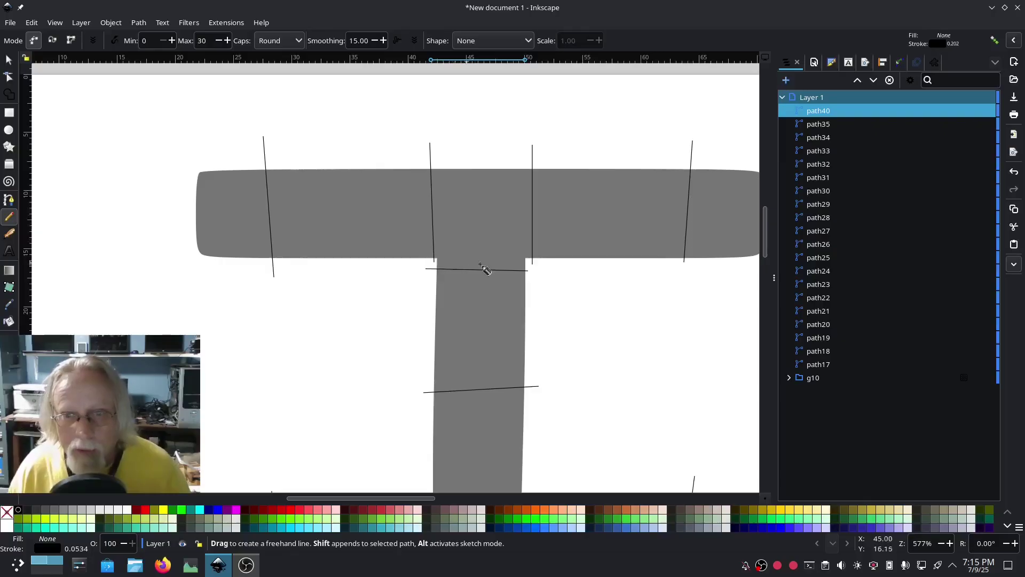
{"action": "scroll", "coordinate": [534, 289], "scroll_direction": "down", "scroll_amount": 10}
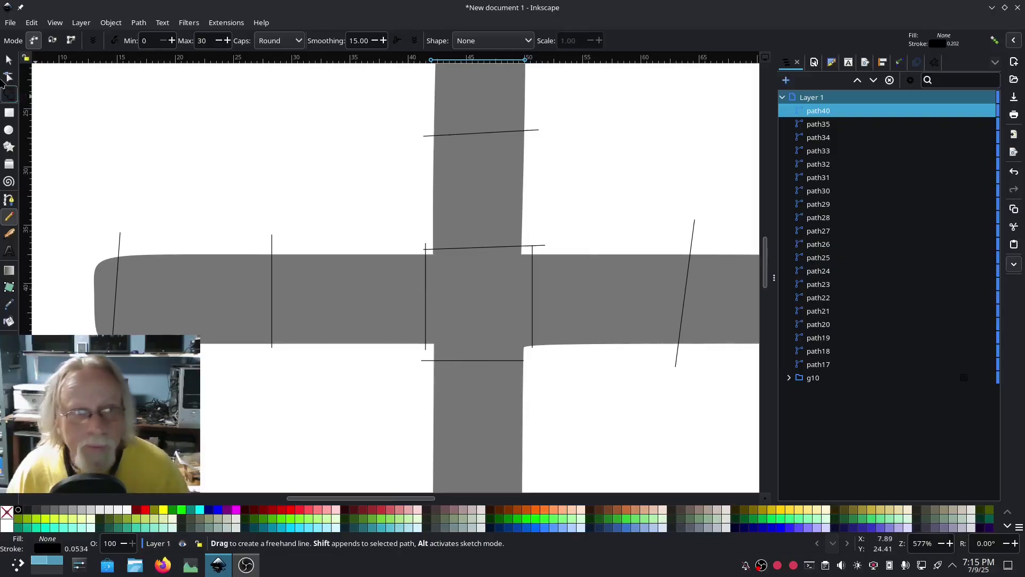
{"action": "left_click", "coordinate": [10, 61]}
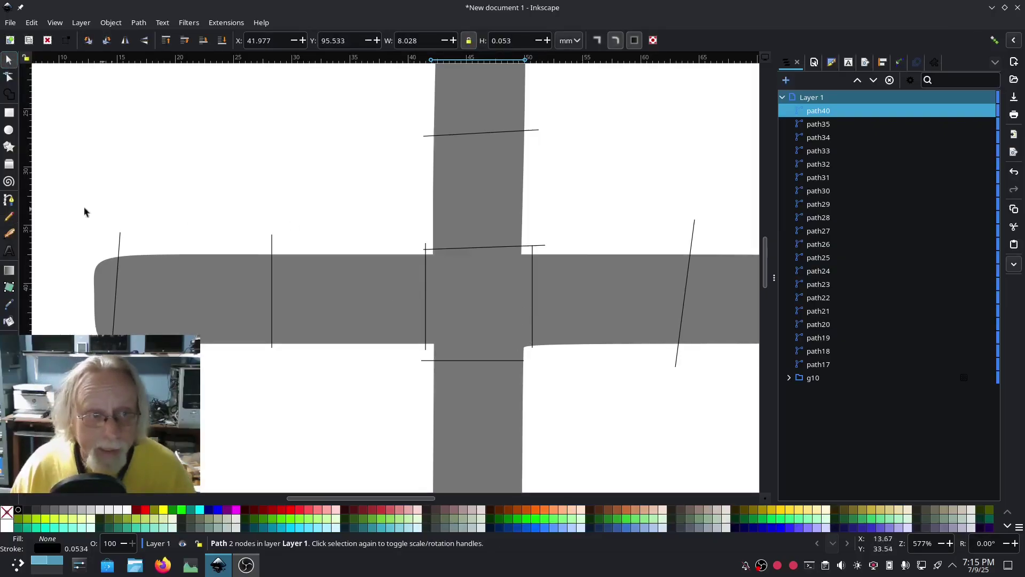
{"action": "left_click", "coordinate": [9, 217]}
{"action": "scroll", "coordinate": [363, 256], "scroll_direction": "up", "scroll_amount": 15}
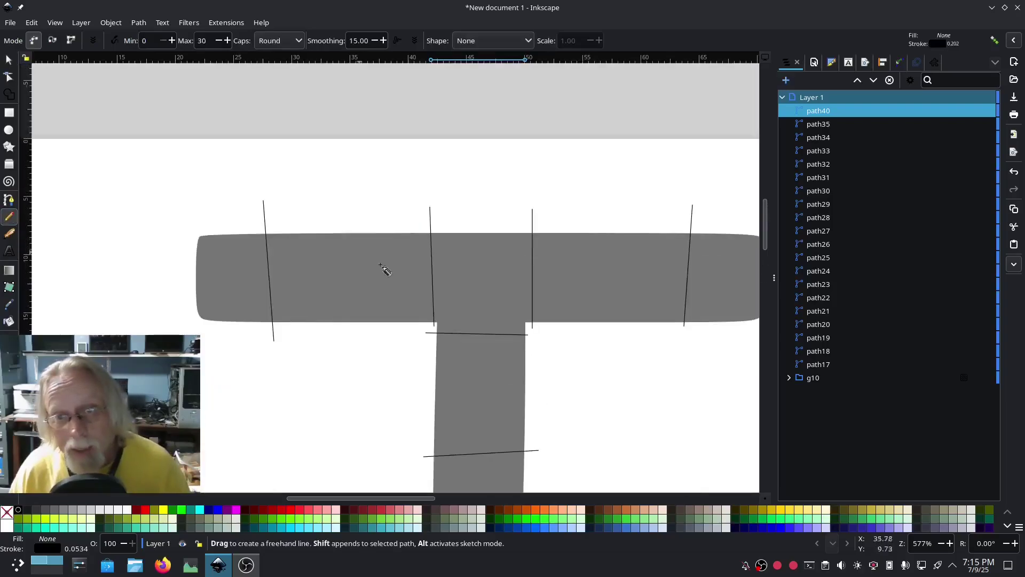
{"action": "left_click_drag", "start_coordinate": [428, 275], "coordinate": [536, 275]}
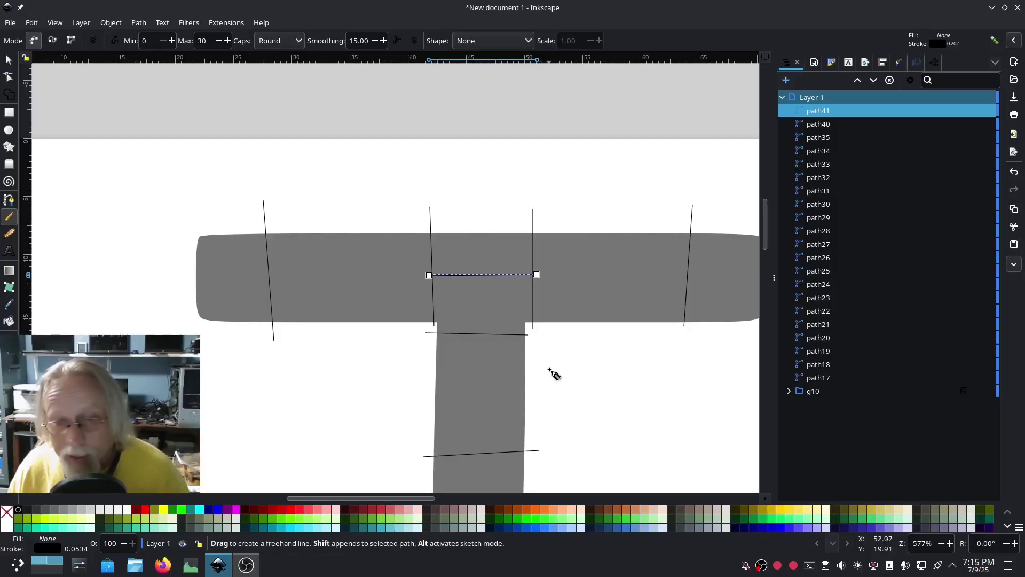
- Draw freehand vertical lines through the middle bar's stem junction and through the foot corner, the latter about 8.5 mm long
{"action": "scroll", "coordinate": [552, 370], "scroll_direction": "down", "scroll_amount": 10}
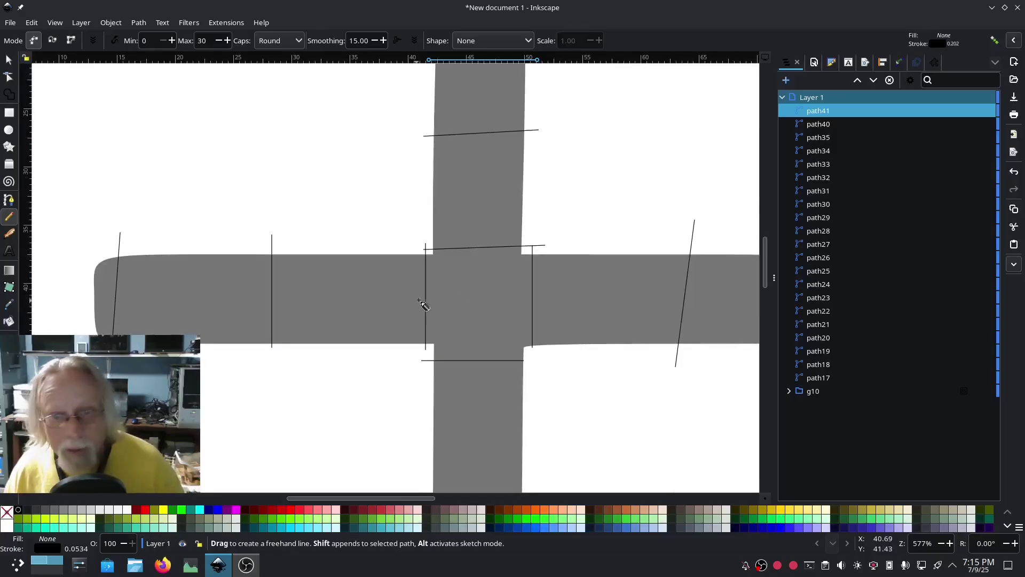
{"action": "left_click_drag", "start_coordinate": [418, 300], "coordinate": [555, 300]}
{"action": "key", "text": "Escape"}
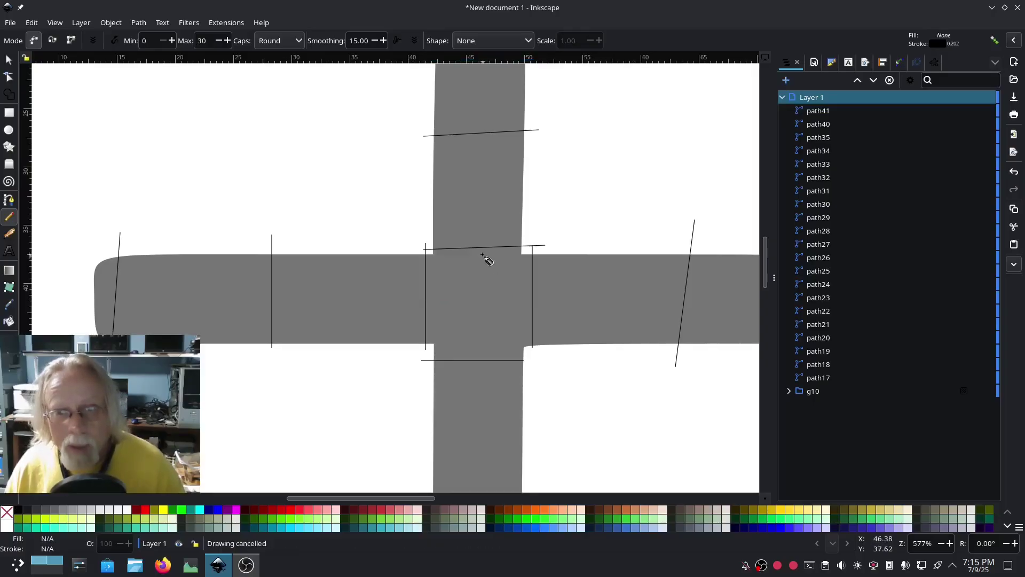
{"action": "mouse_move", "coordinate": [479, 243]}
{"action": "left_mouse_down"}
{"action": "mouse_move", "coordinate": [463, 352]}
{"action": "mouse_move", "coordinate": [478, 367]}
{"action": "left_mouse_up"}
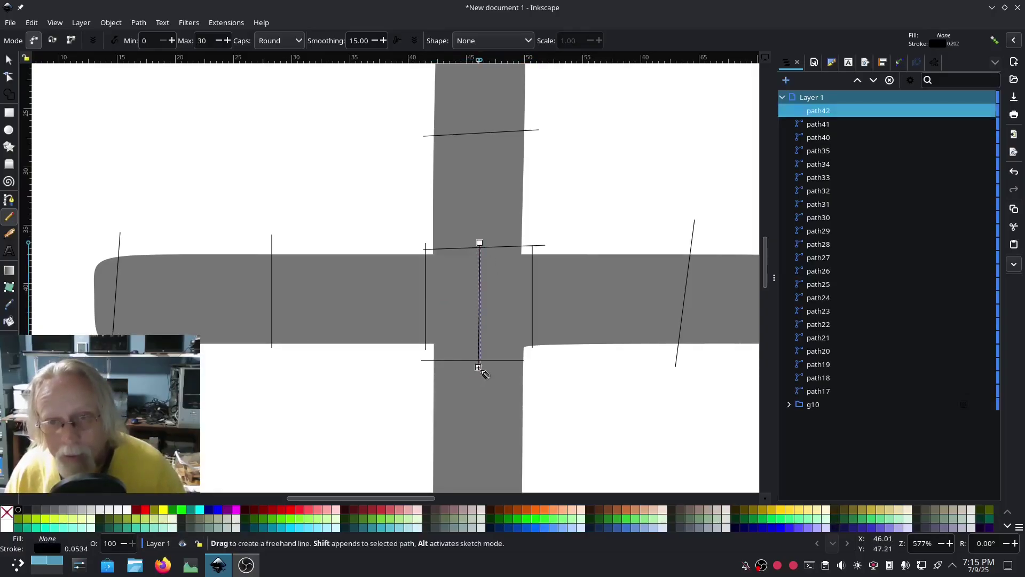
{"action": "scroll", "coordinate": [577, 427], "scroll_direction": "down", "scroll_amount": 10}
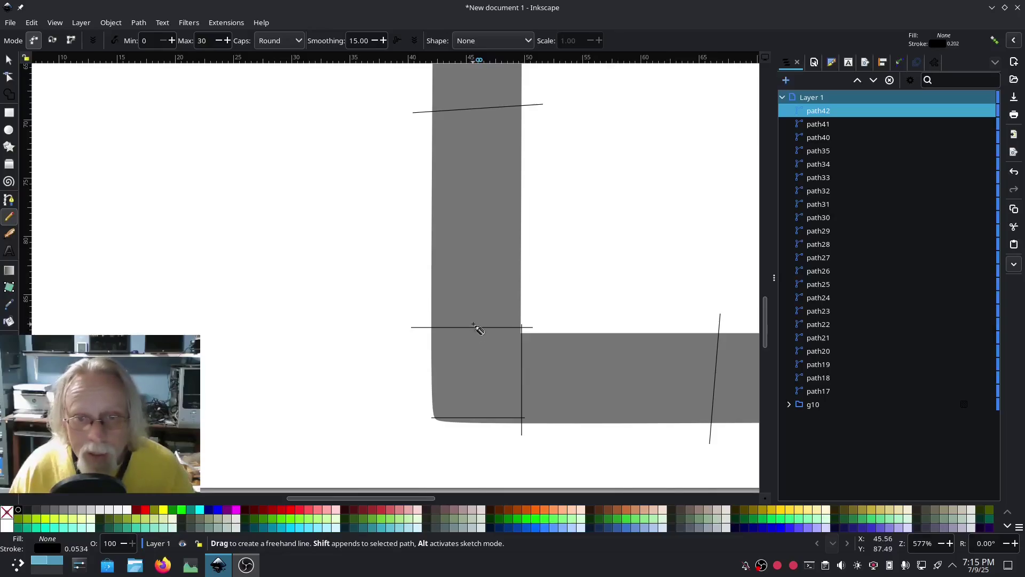
{"action": "left_click_drag", "start_coordinate": [476, 324], "coordinate": [479, 423]}
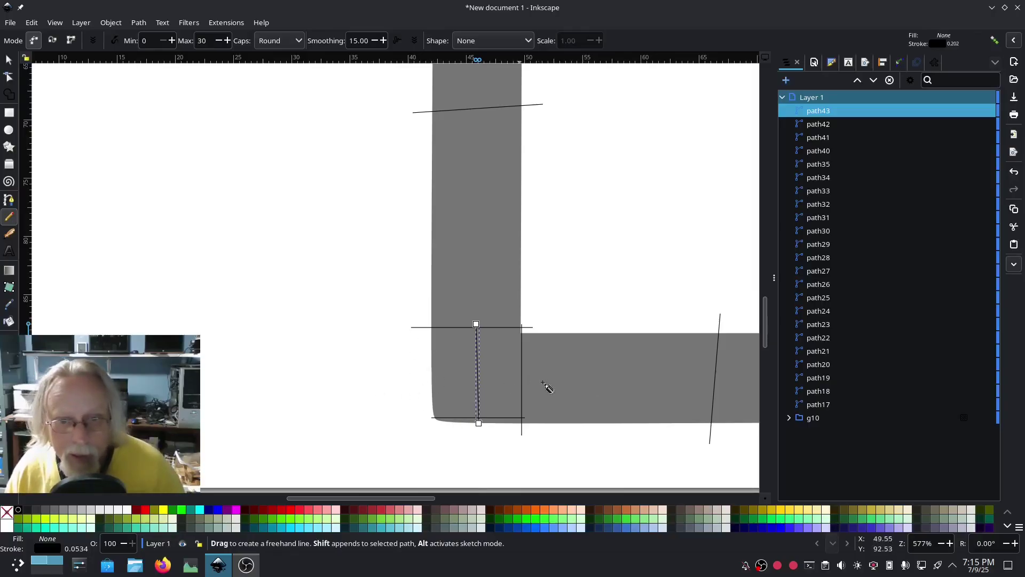
- Select the grouped figure together with all its freehand lines
{"action": "scroll", "coordinate": [595, 470], "scroll_direction": "down", "scroll_amount": 3}
{"action": "scroll", "coordinate": [598, 458], "scroll_direction": "up", "scroll_amount": 6}
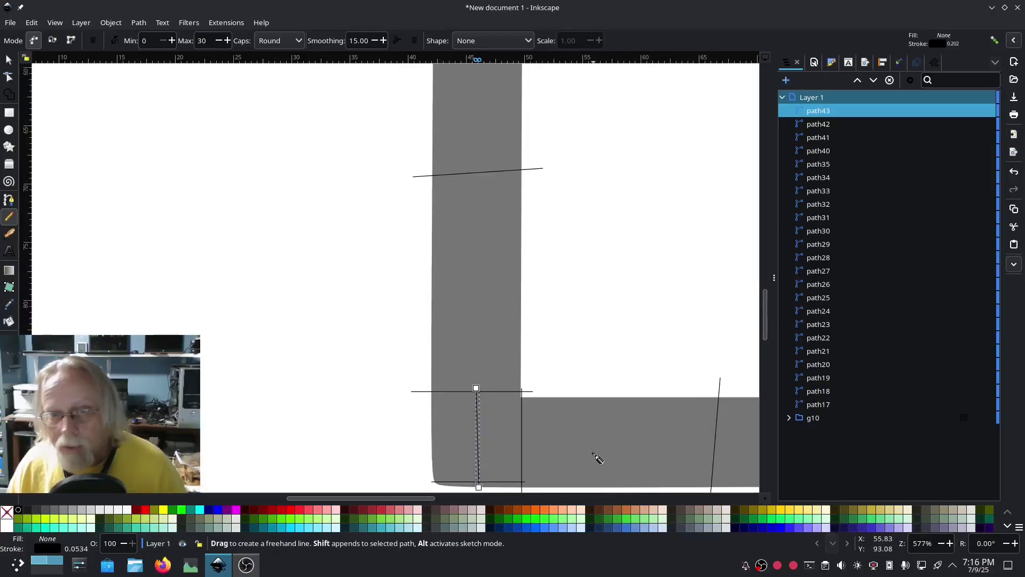
{"action": "scroll", "coordinate": [598, 463], "scroll_direction": "down", "scroll_amount": 2}
{"action": "scroll", "coordinate": [599, 463], "scroll_direction": "down", "scroll_amount": 1}
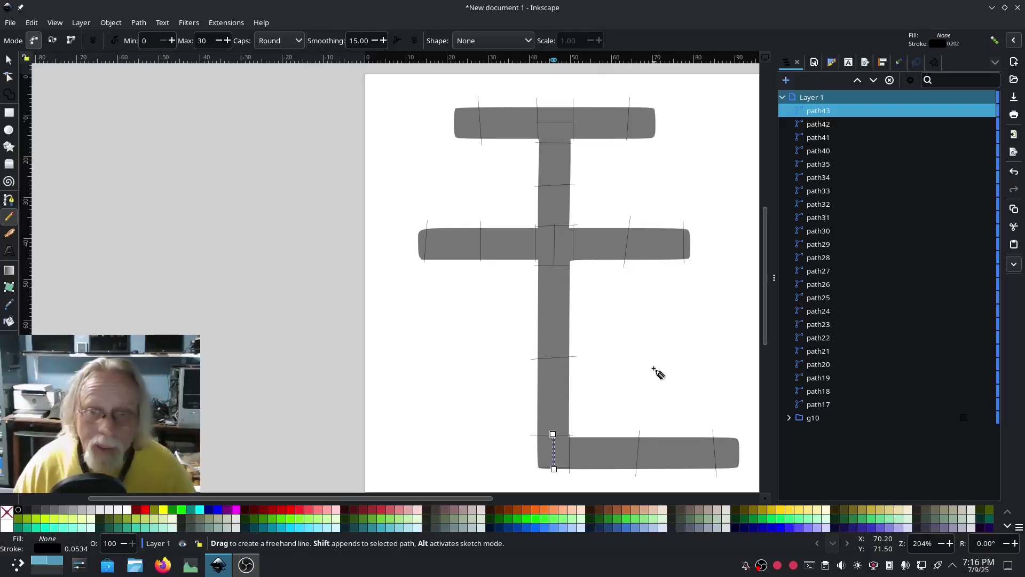
{"action": "left_click", "coordinate": [8, 59]}
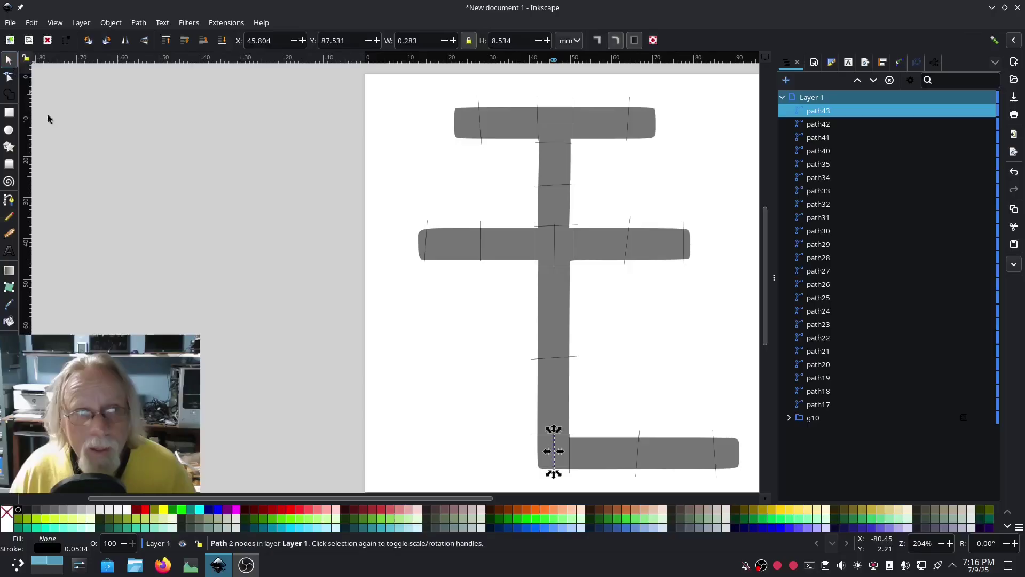
{"action": "scroll", "coordinate": [247, 283], "scroll_direction": "down", "scroll_amount": 3}
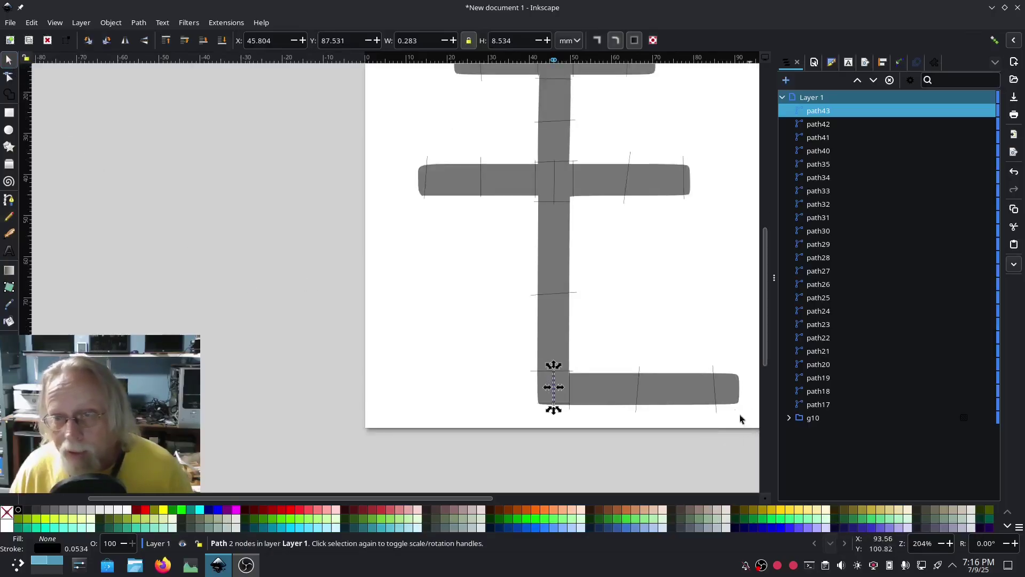
{"action": "scroll", "coordinate": [409, 119], "scroll_direction": "up", "scroll_amount": 3}
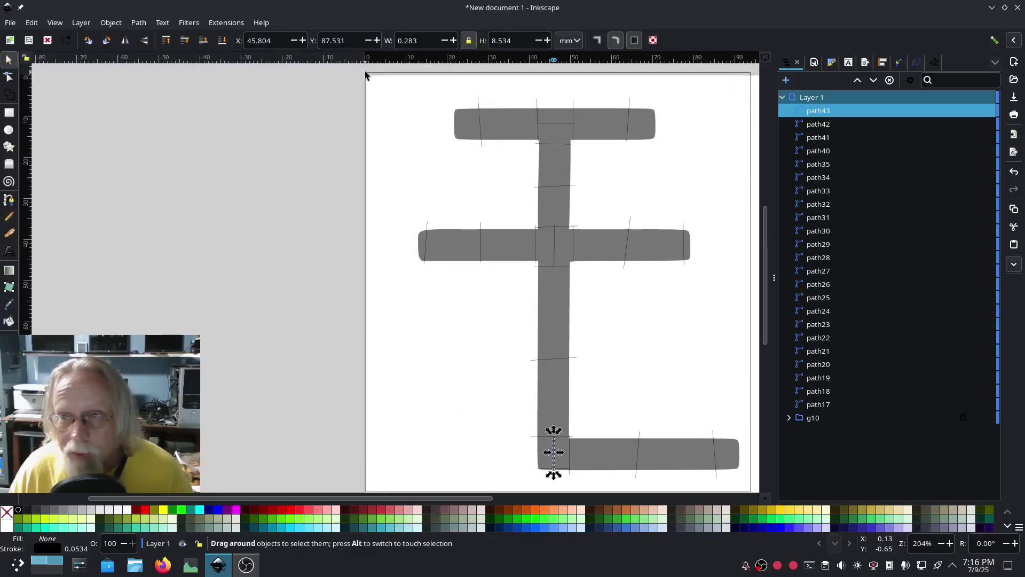
{"action": "key", "text": "ctrl+a"}
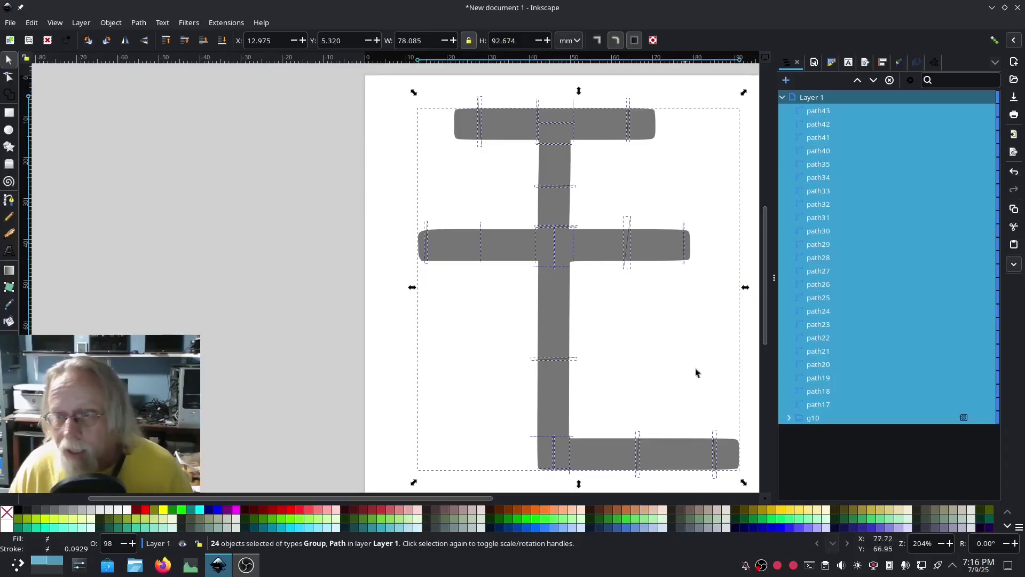
- Move the figure's path10 out of group g10 into Layer 1 and delete the emptied group
{"action": "left_click", "coordinate": [790, 419]}
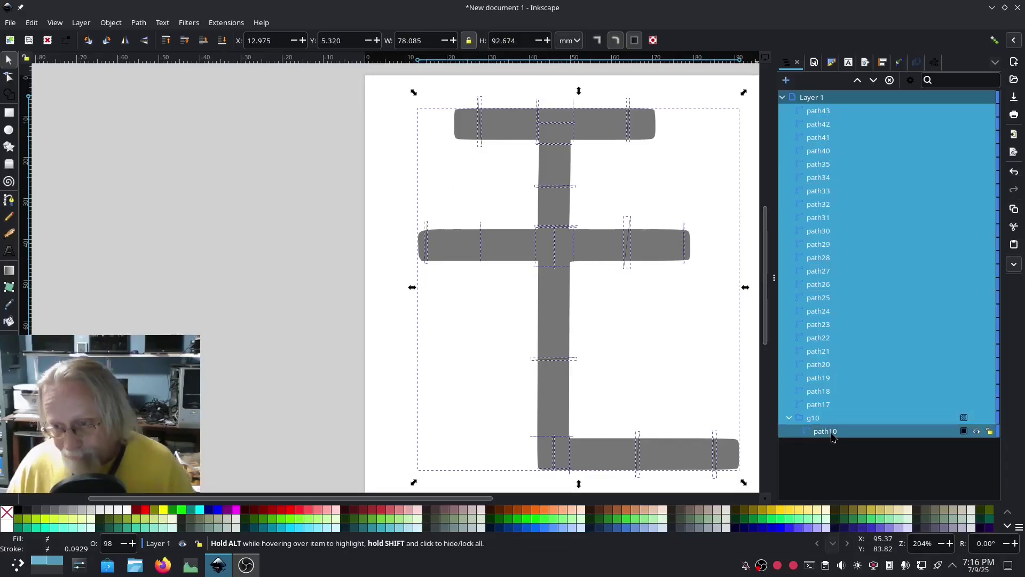
{"action": "left_click_drag", "start_coordinate": [832, 437], "coordinate": [839, 416]}
{"action": "left_click", "coordinate": [813, 432]}
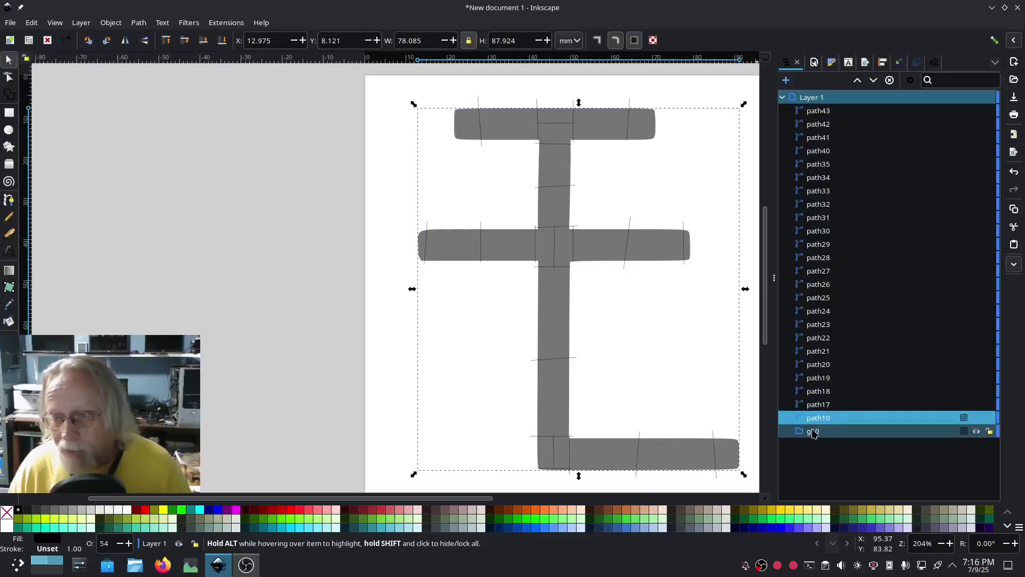
{"action": "right_click", "coordinate": [812, 433]}
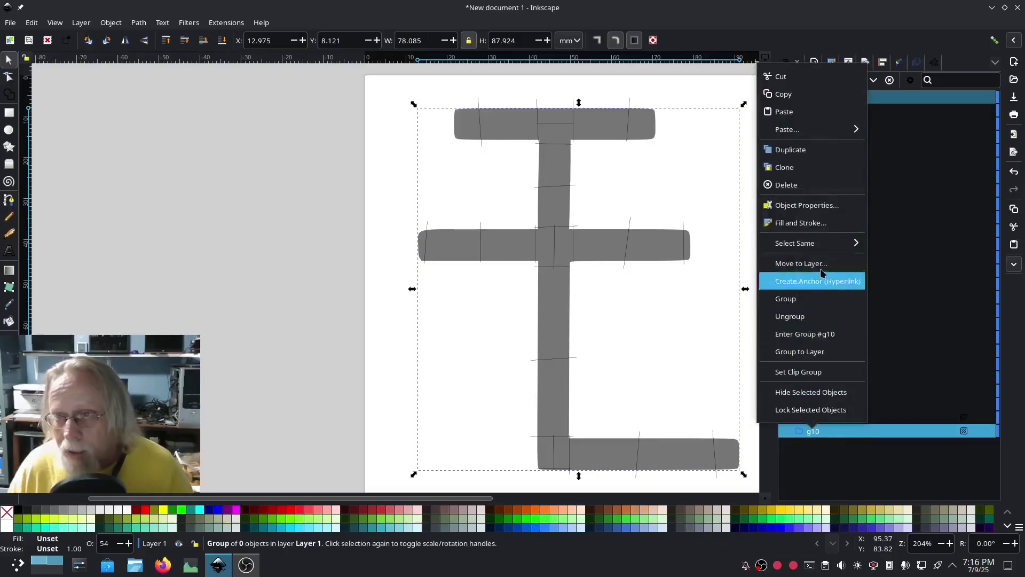
{"action": "left_click", "coordinate": [788, 184]}
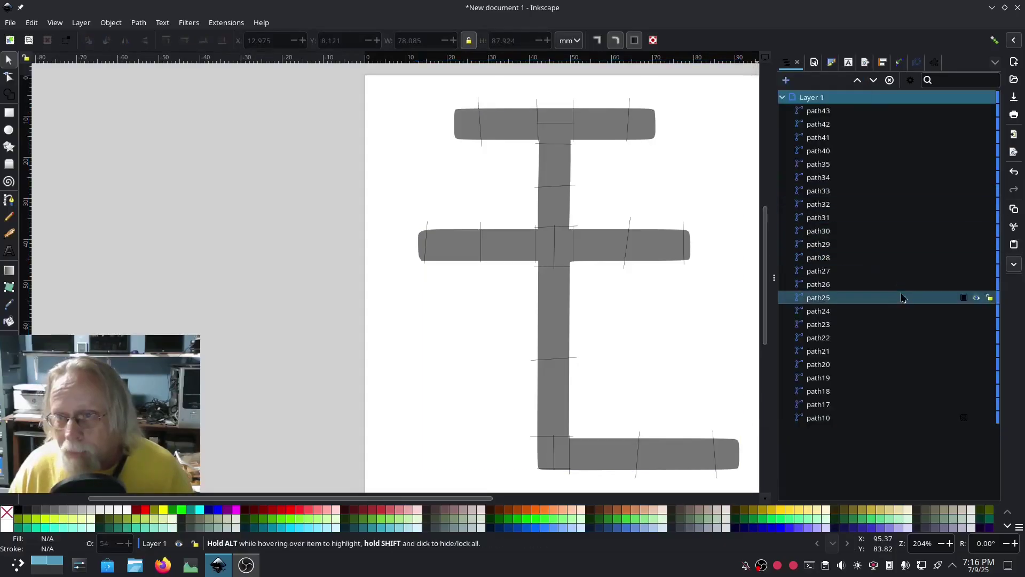
- Convert all paths from path43 to path10 with Fill to satin, using contour underlay and 0.20 mm pull compensation
{"action": "left_click", "coordinate": [819, 112]}
{"action": "left_click", "coordinate": [822, 421], "text": "shift"}
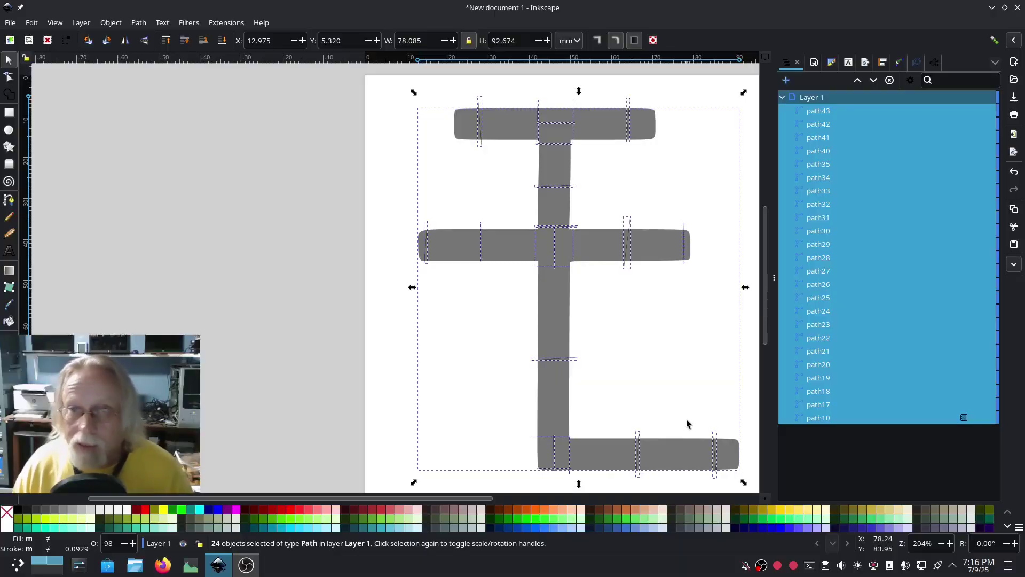
{"action": "left_click", "coordinate": [934, 63]}
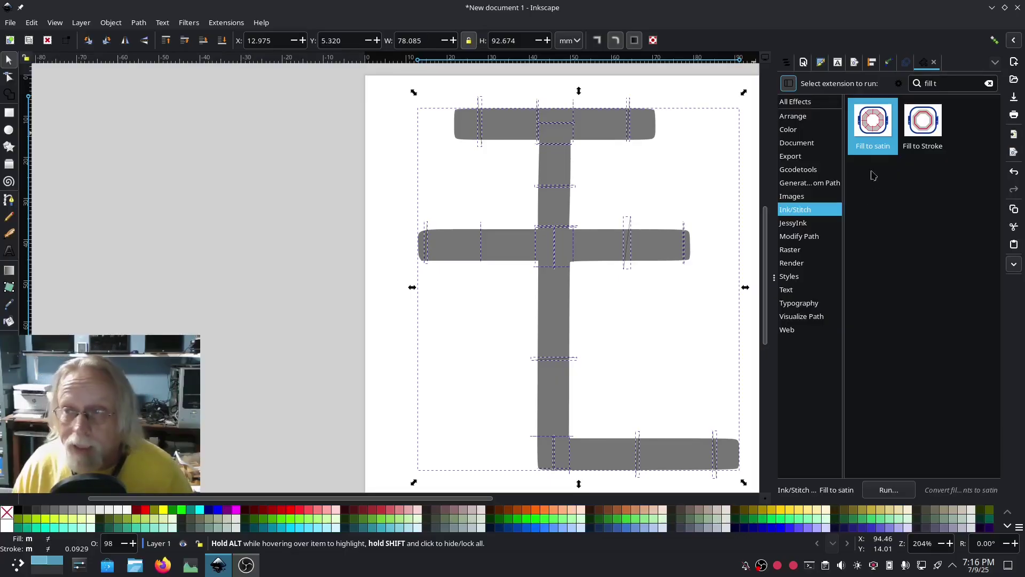
{"action": "double_click", "coordinate": [874, 123]}
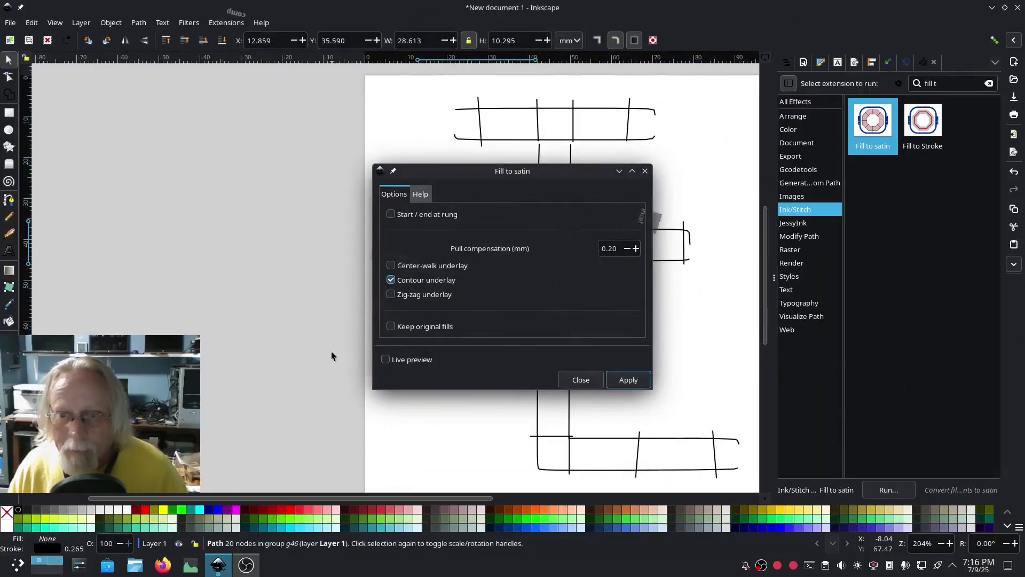
{"action": "left_click", "coordinate": [580, 379]}
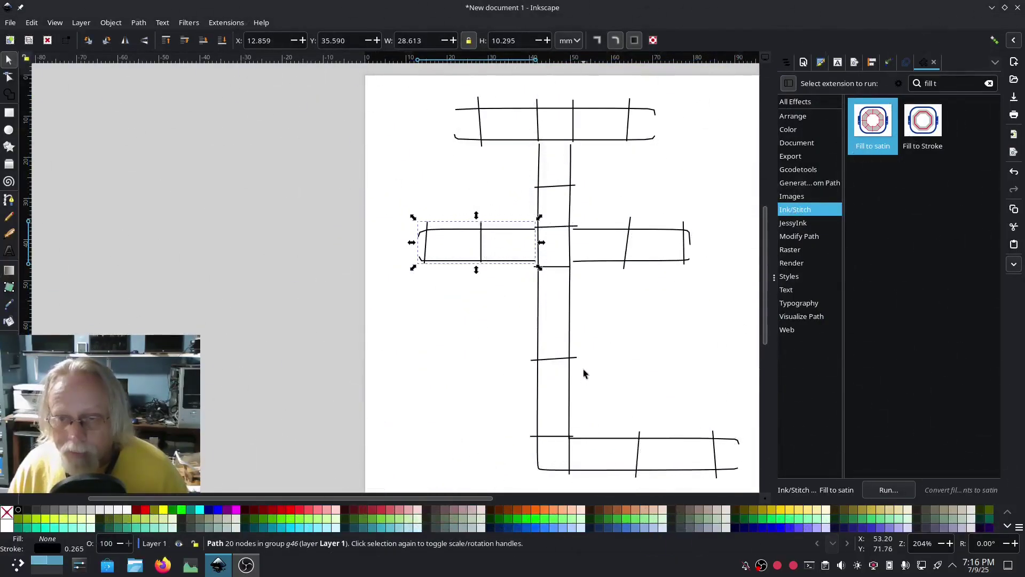
- Extend the stem satin's two upper end nodes upward so the stem overlaps the top bar
{"action": "scroll", "coordinate": [572, 453], "scroll_direction": "up", "scroll_amount": 3}
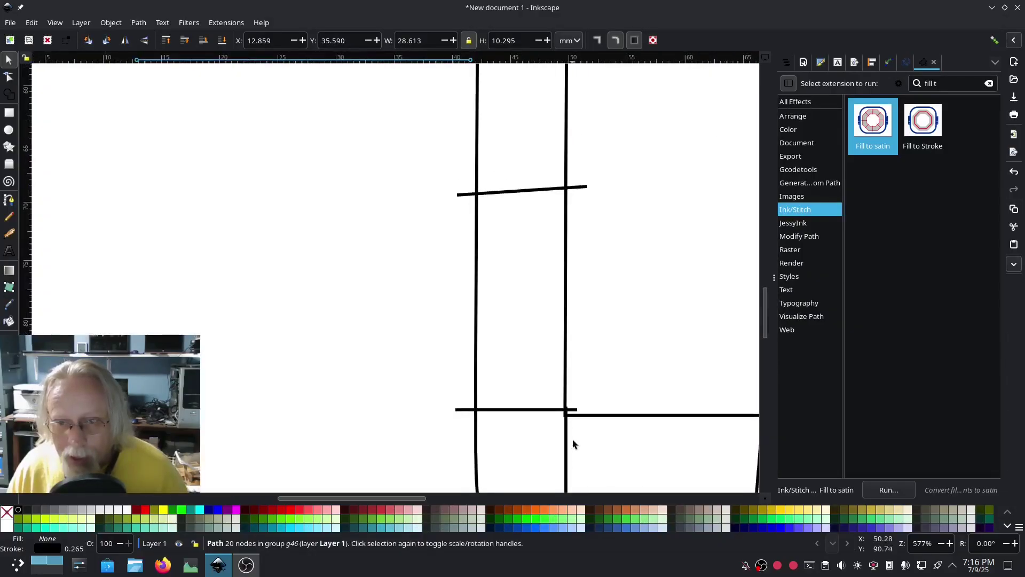
{"action": "mouse_move", "coordinate": [572, 446]}
{"action": "left_mouse_down"}
{"action": "mouse_move", "coordinate": [545, 376]}
{"action": "mouse_move", "coordinate": [479, 383]}
{"action": "left_mouse_up"}
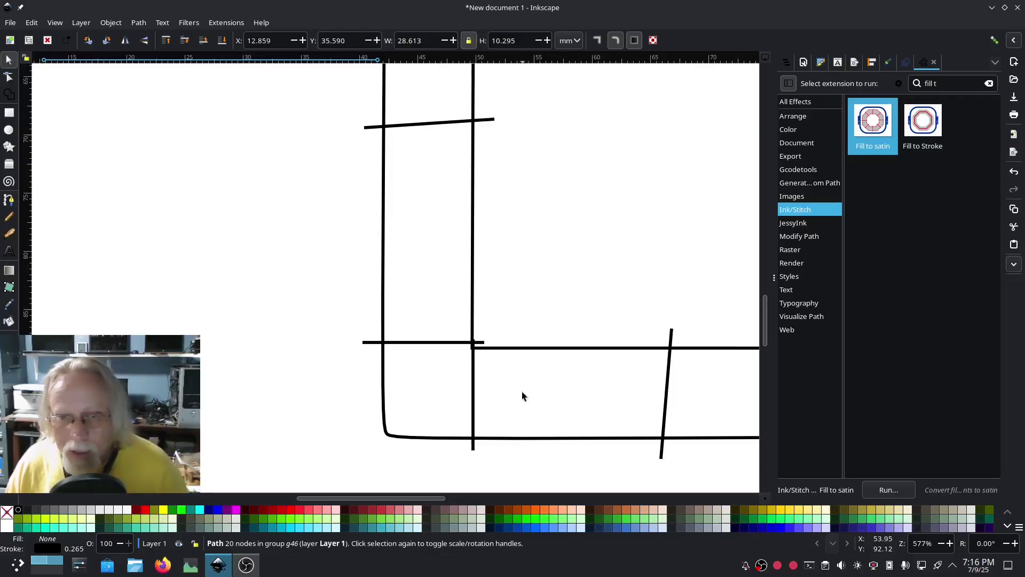
{"action": "scroll", "coordinate": [517, 390], "scroll_direction": "down", "scroll_amount": 3}
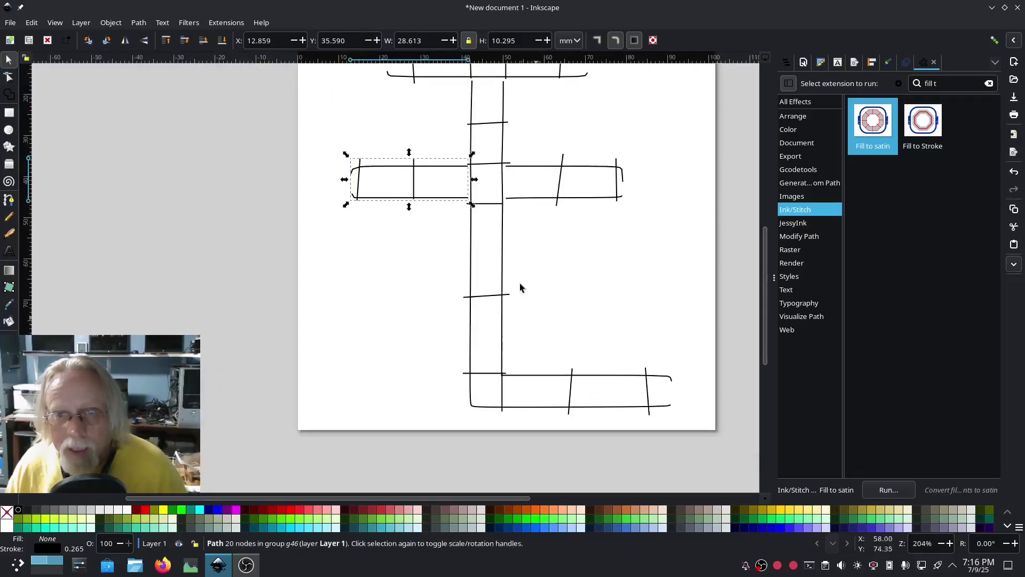
{"action": "scroll", "coordinate": [536, 275], "scroll_direction": "up", "scroll_amount": 3}
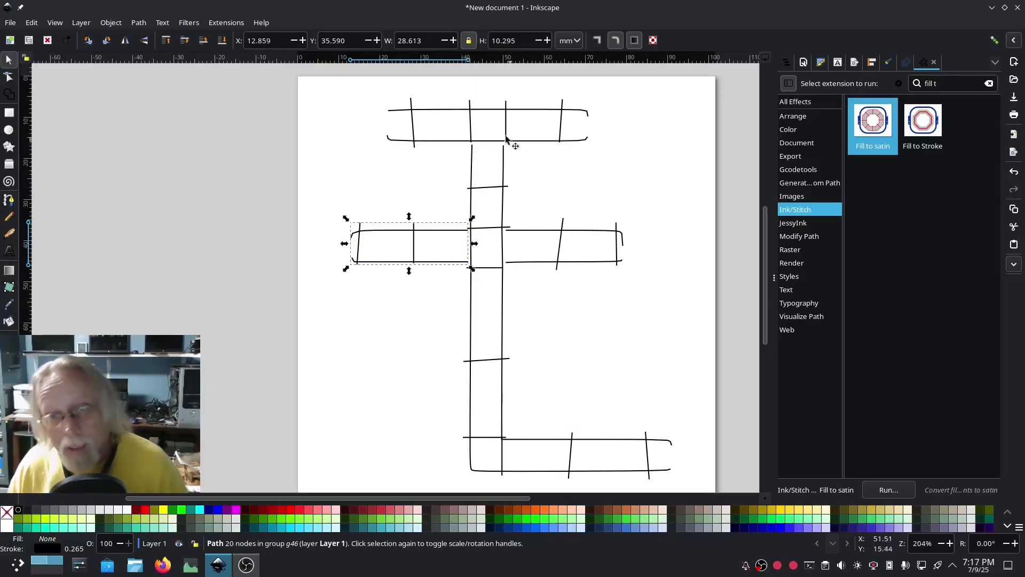
{"action": "left_click", "coordinate": [8, 78]}
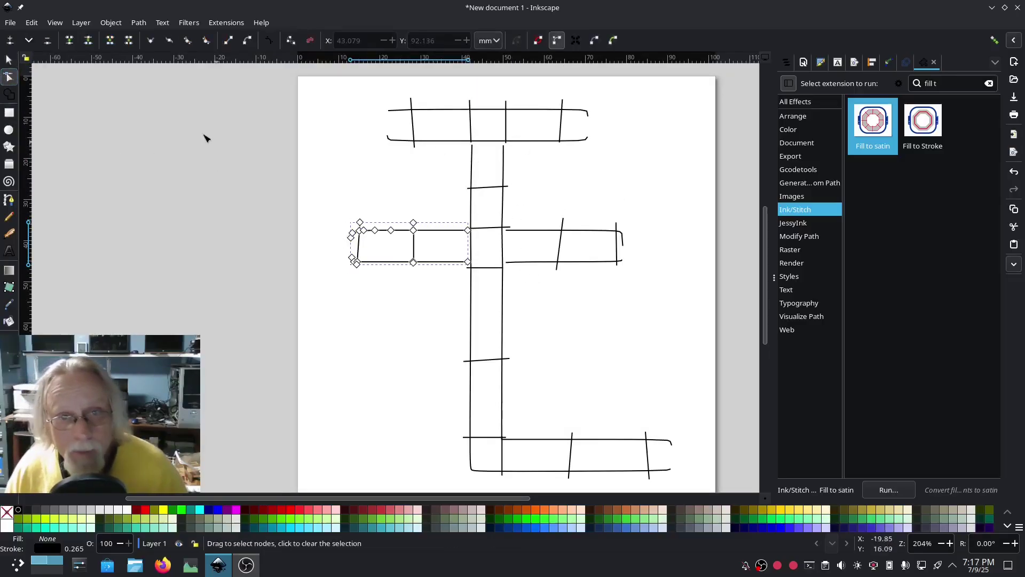
{"action": "left_click", "coordinate": [472, 169]}
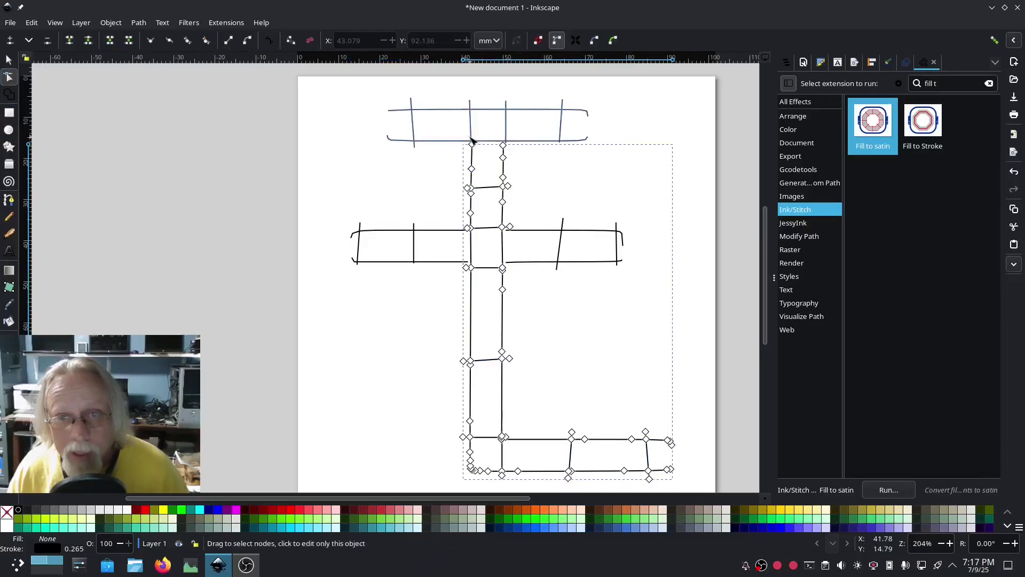
{"action": "left_click_drag", "start_coordinate": [461, 136], "coordinate": [505, 139]}
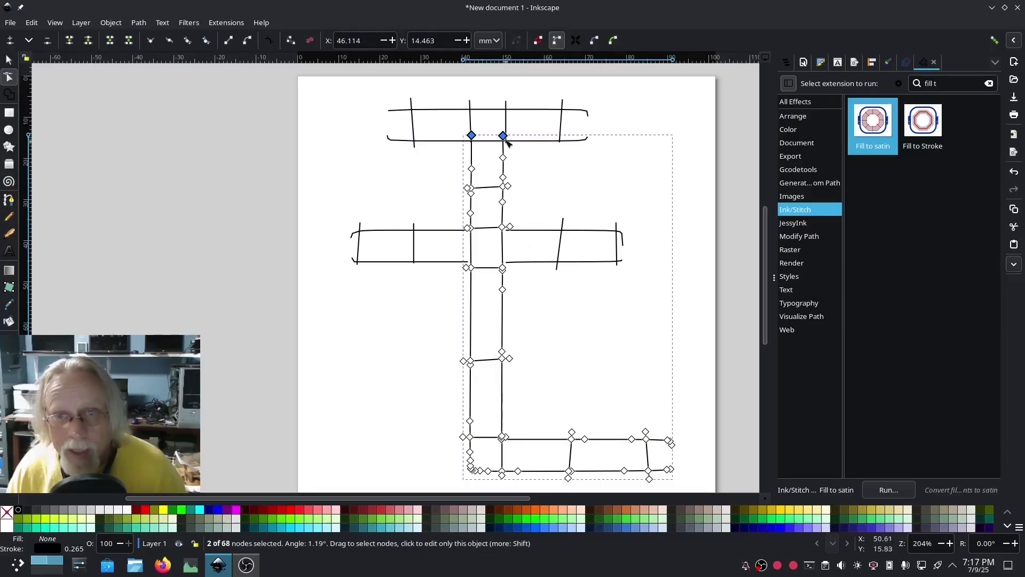
{"action": "left_click", "coordinate": [529, 175]}
- Extend the middle bar's inner ends into the stem, the right arm's to X 49.179 mm and the left arm's by 1.38 mm
{"action": "scroll", "coordinate": [524, 164], "scroll_direction": "up", "scroll_amount": 1, "text": "ctrl"}
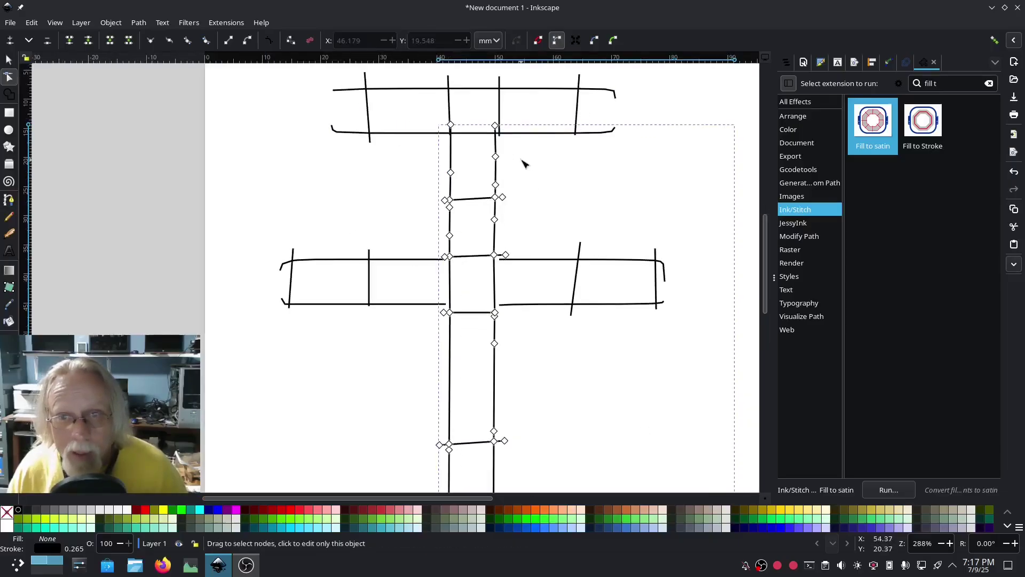
{"action": "left_click", "coordinate": [521, 262]}
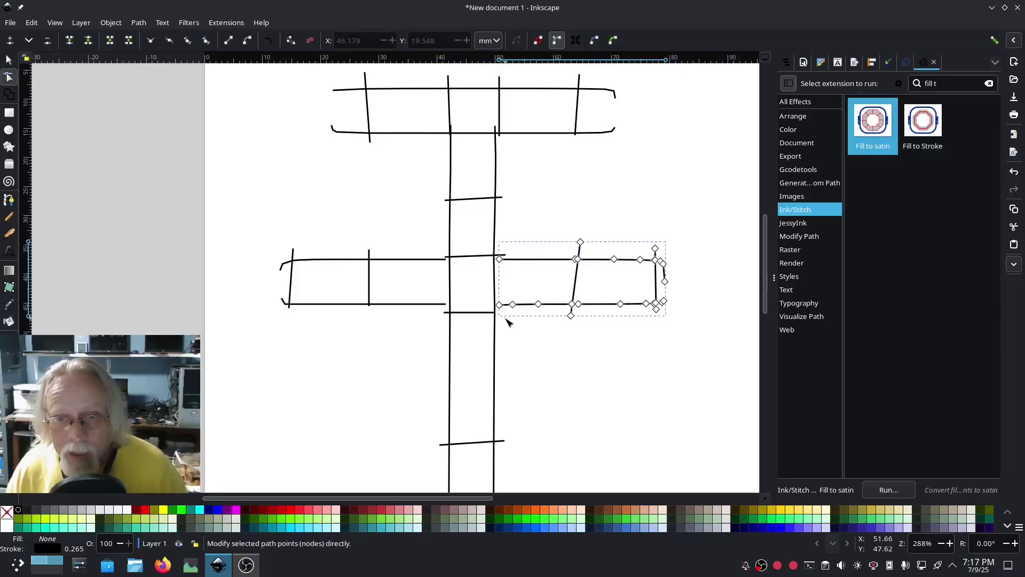
{"action": "left_click", "coordinate": [500, 272]}
{"action": "left_click_drag", "start_coordinate": [499, 259], "coordinate": [490, 260]}
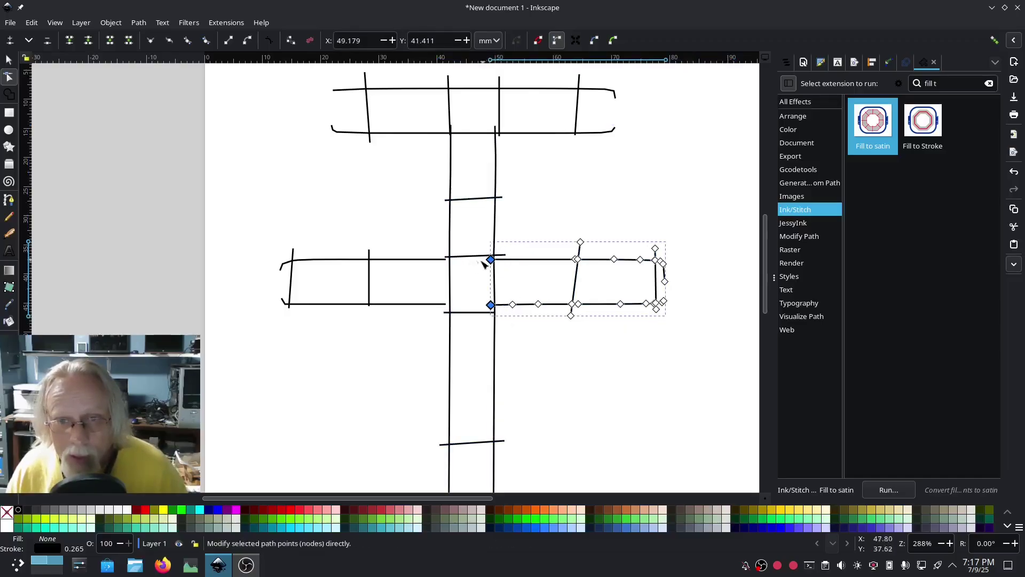
{"action": "left_click", "coordinate": [430, 259]}
{"action": "left_click_drag", "start_coordinate": [433, 248], "coordinate": [451, 304]}
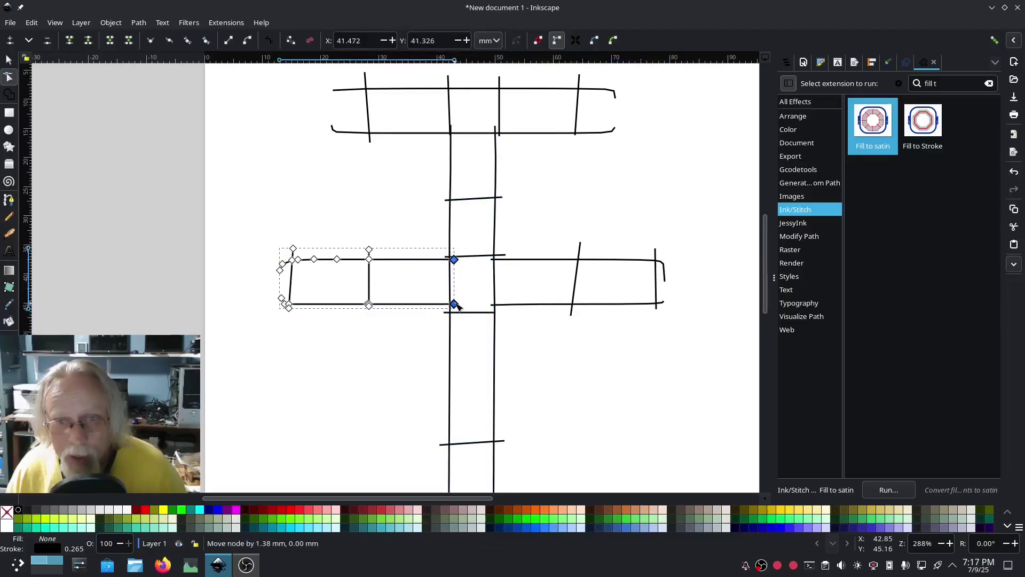
- Run the Ink/Stitch Simulator on the whole Satin Group and examine the stitching at the junctions and foot corner
{"action": "scroll", "coordinate": [565, 382], "scroll_direction": "down", "scroll_amount": 10}
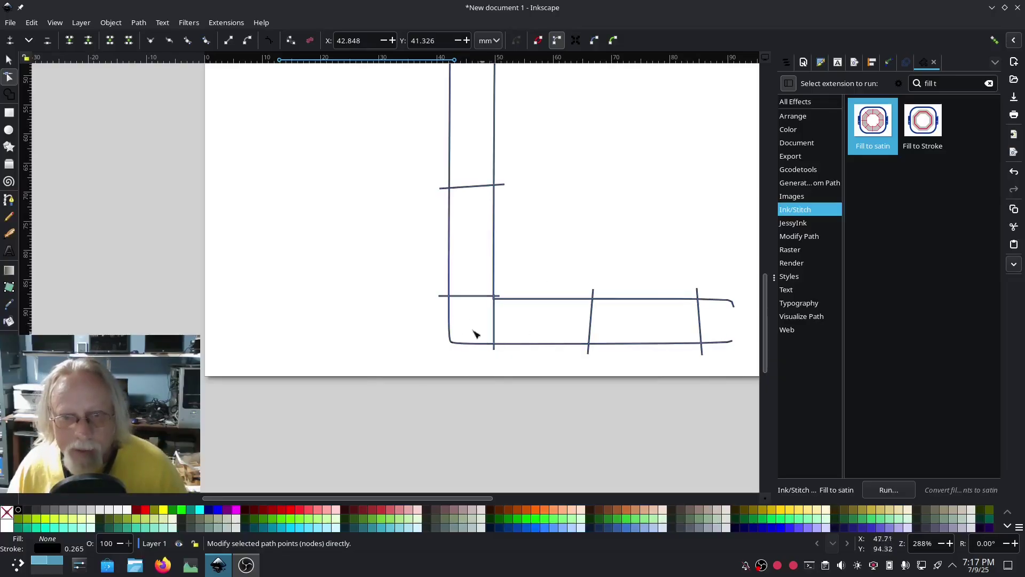
{"action": "left_click", "coordinate": [492, 297]}
{"action": "scroll", "coordinate": [587, 221], "scroll_direction": "up", "scroll_amount": 5}
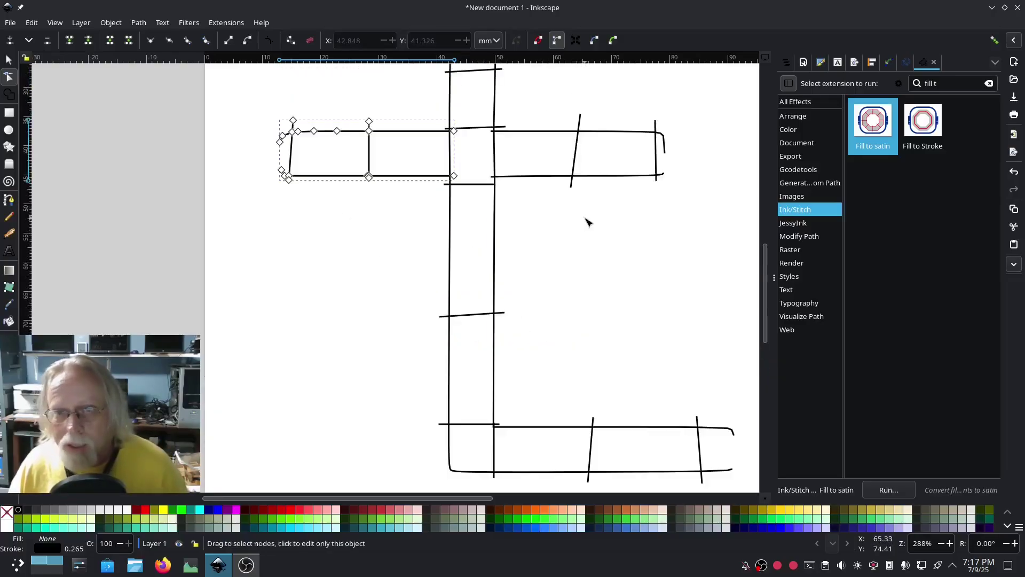
{"action": "scroll", "coordinate": [587, 221], "scroll_direction": "up", "scroll_amount": 7}
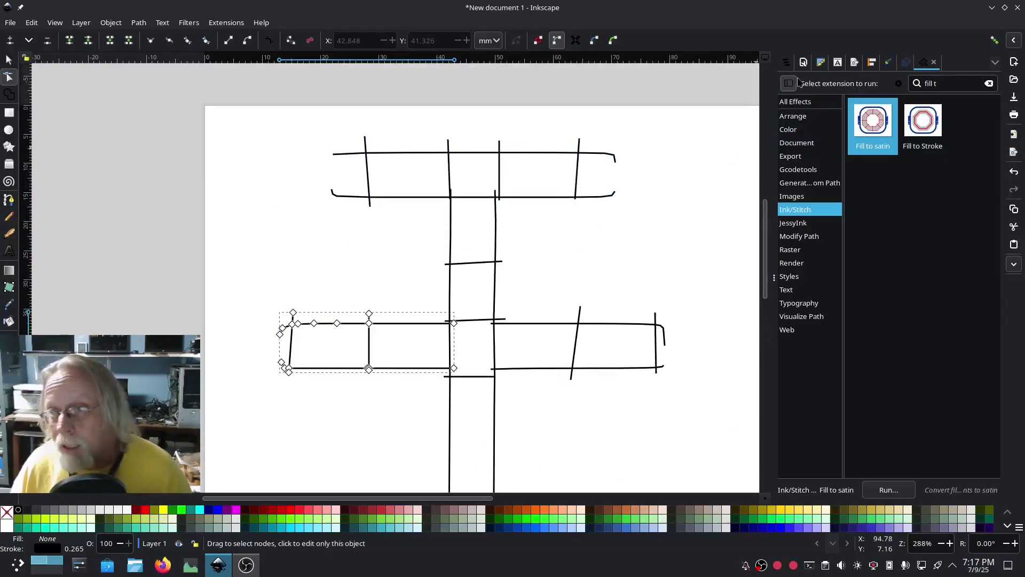
{"action": "left_click", "coordinate": [785, 63]}
{"action": "left_click", "coordinate": [822, 110]}
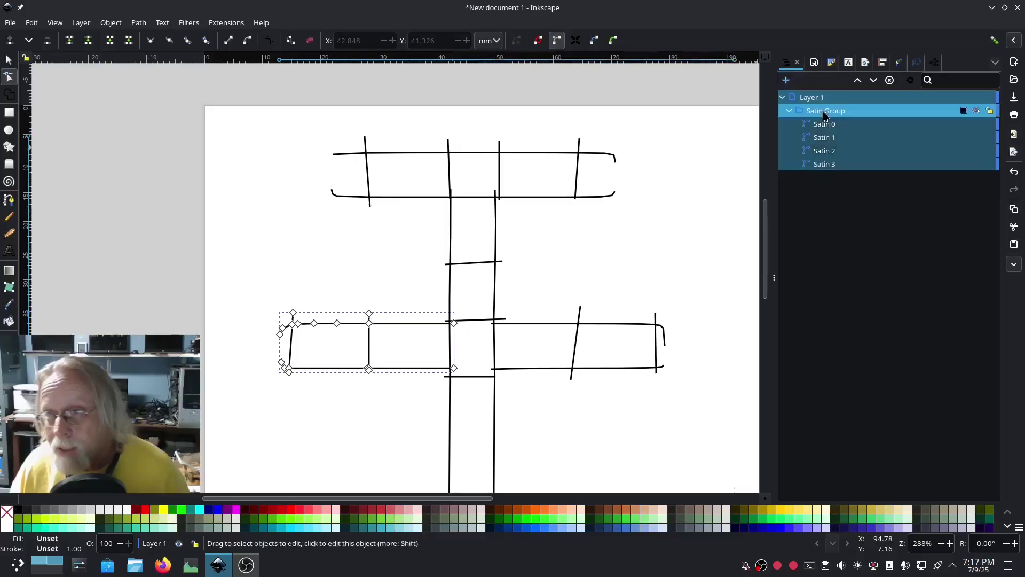
{"action": "left_click", "coordinate": [226, 22]}
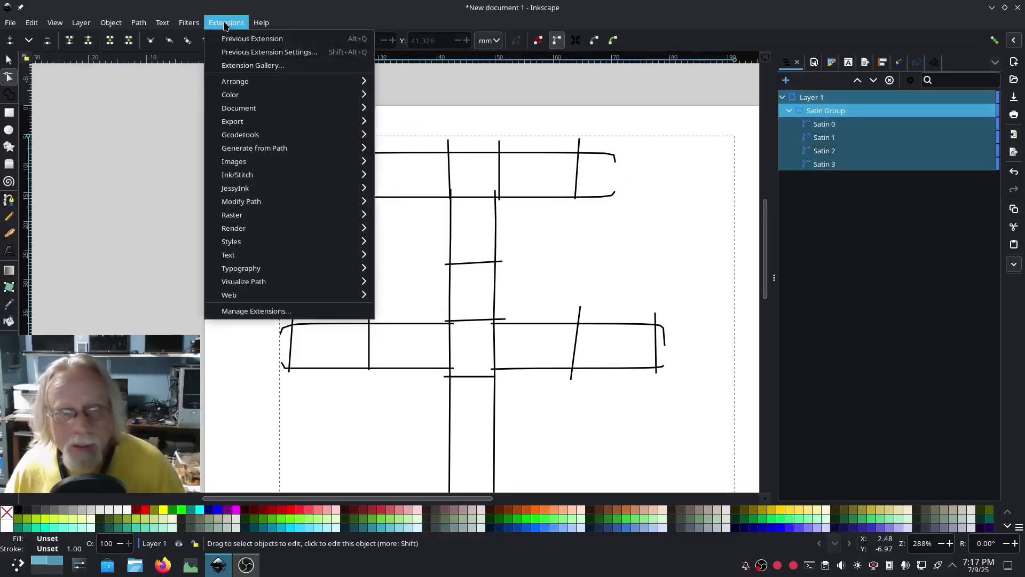
{"action": "mouse_move", "coordinate": [342, 178]}
{"action": "mouse_move", "coordinate": [443, 362]}
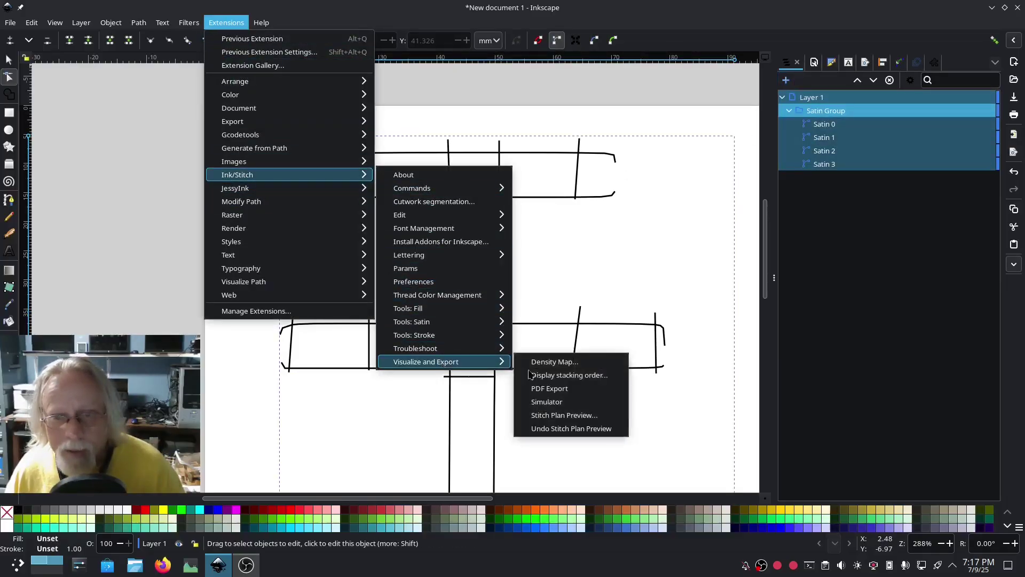
{"action": "left_click", "coordinate": [568, 411]}
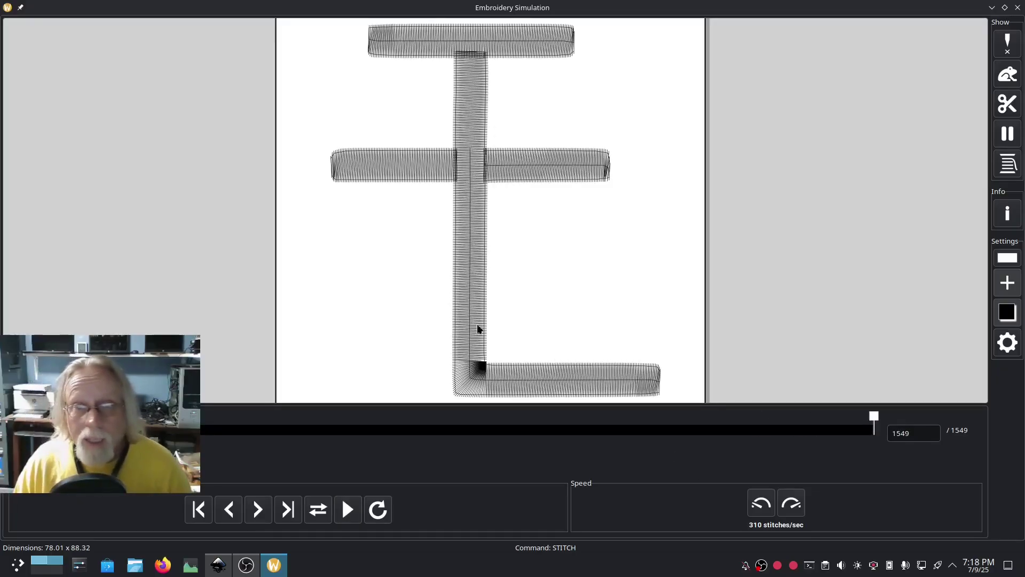
{"action": "scroll", "coordinate": [388, 218], "scroll_direction": "down", "scroll_amount": 1}
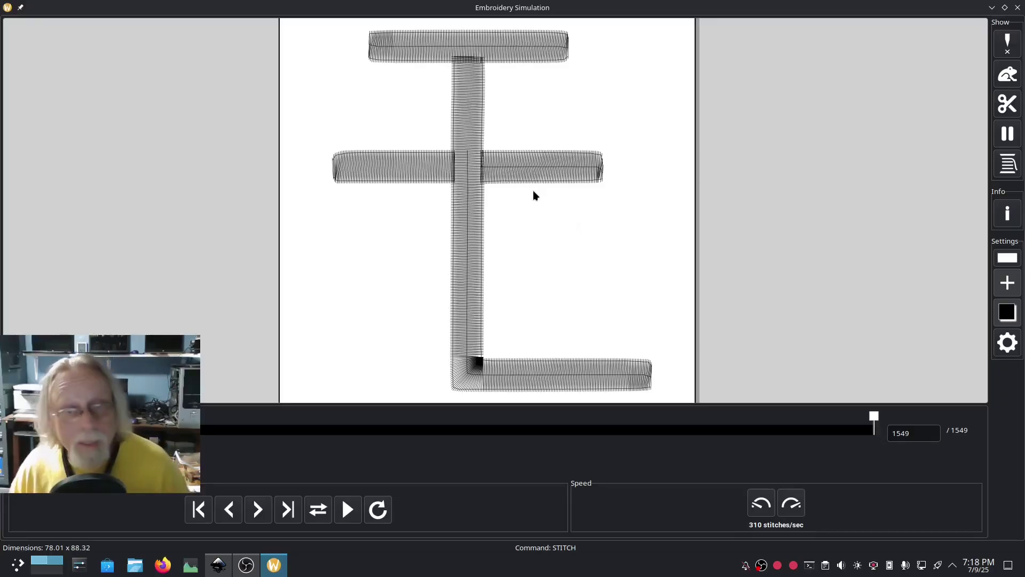
{"action": "left_click", "coordinate": [1018, 8]}
- Slant Satin 0's two corner rungs, moving their inner ends to X 50.725, Y 82.584 mm and X 59.217, Y 87.327 mm
{"action": "scroll", "coordinate": [625, 368], "scroll_direction": "down", "scroll_amount": 6}
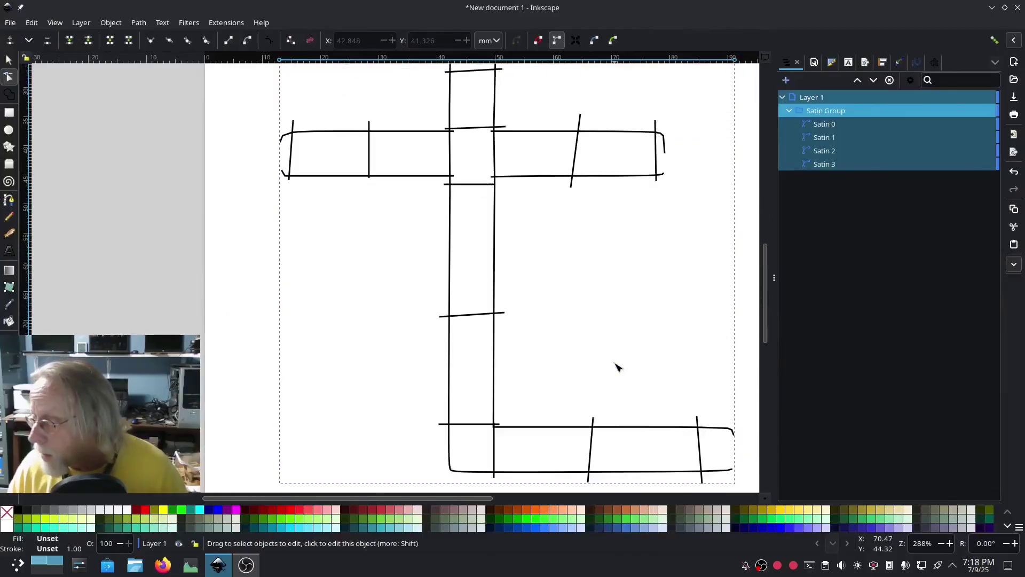
{"action": "scroll", "coordinate": [618, 367], "scroll_direction": "down", "scroll_amount": 2}
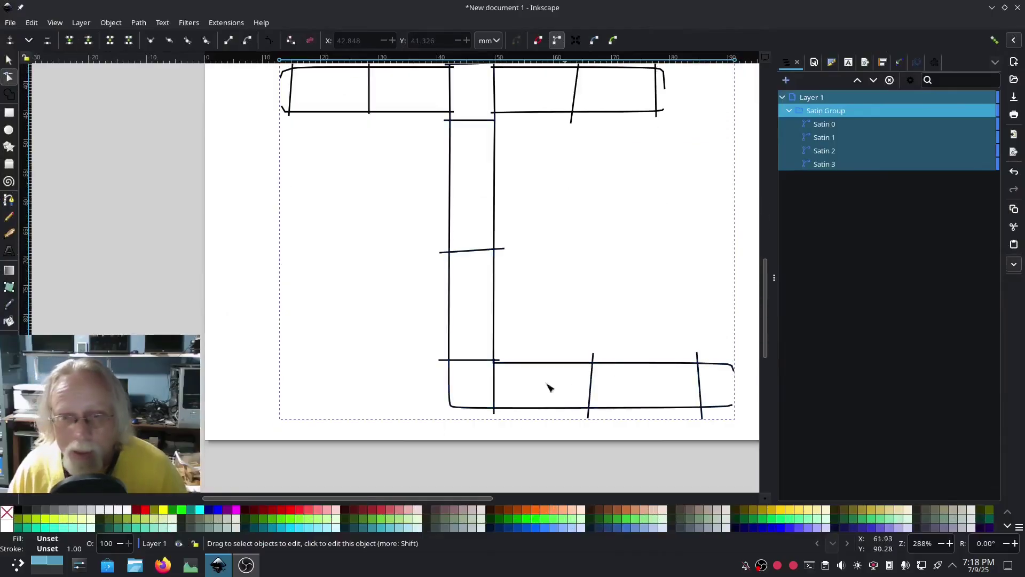
{"action": "left_click", "coordinate": [466, 362]}
{"action": "left_click_drag", "start_coordinate": [494, 359], "coordinate": [518, 251]}
{"action": "scroll", "coordinate": [494, 366], "scroll_direction": "up", "scroll_amount": 3}
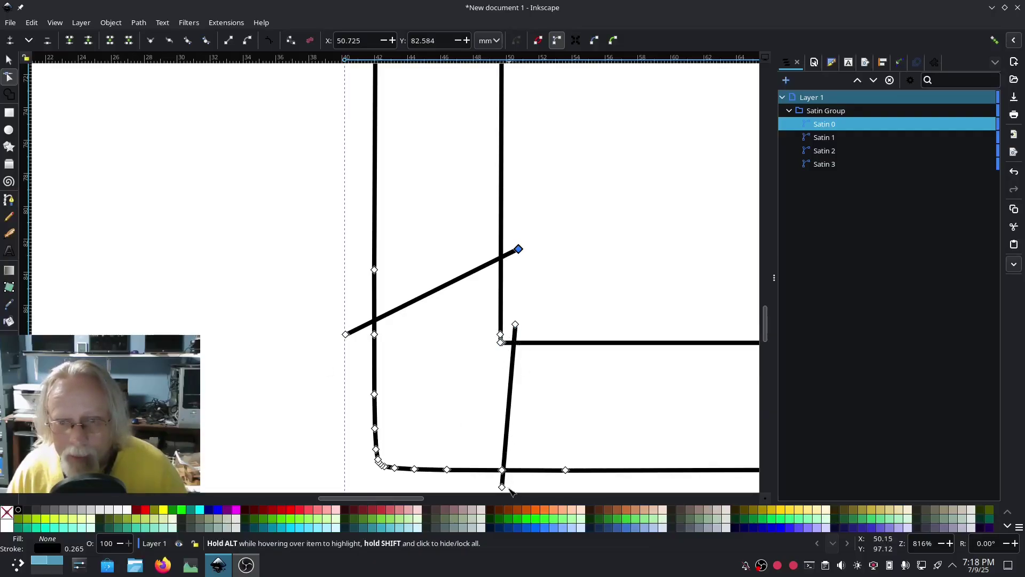
{"action": "mouse_move", "coordinate": [505, 488]}
{"action": "left_mouse_down"}
{"action": "mouse_move", "coordinate": [630, 489]}
{"action": "mouse_move", "coordinate": [514, 483]}
{"action": "left_mouse_up"}
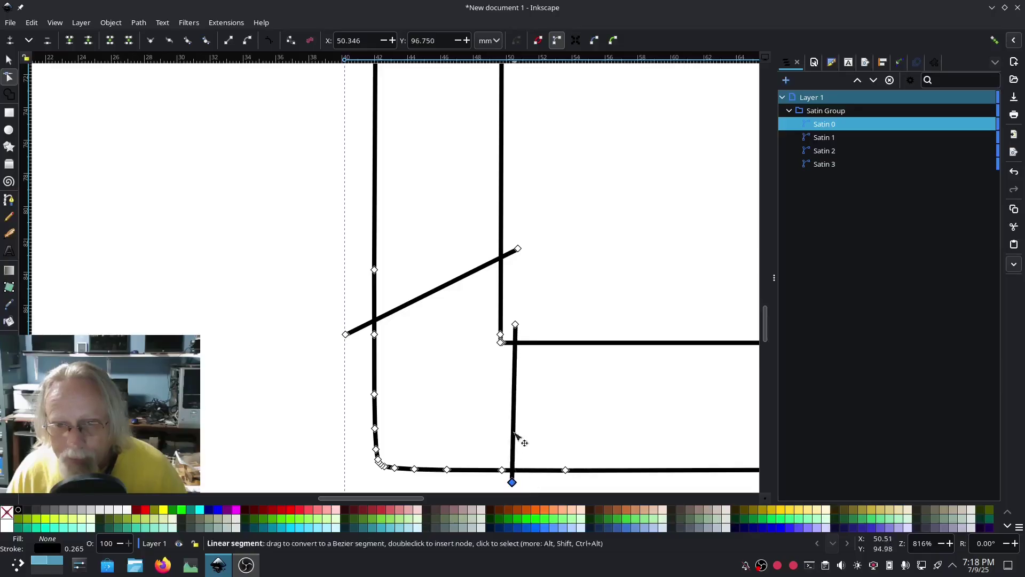
{"action": "left_click_drag", "start_coordinate": [516, 325], "coordinate": [659, 328]}
- Raise the right ends of the stem's two lowest rungs to X 51.435, Y 66.749 mm and X 51.244, Y 80.638 mm
{"action": "scroll", "coordinate": [624, 395], "scroll_direction": "down", "scroll_amount": 2}
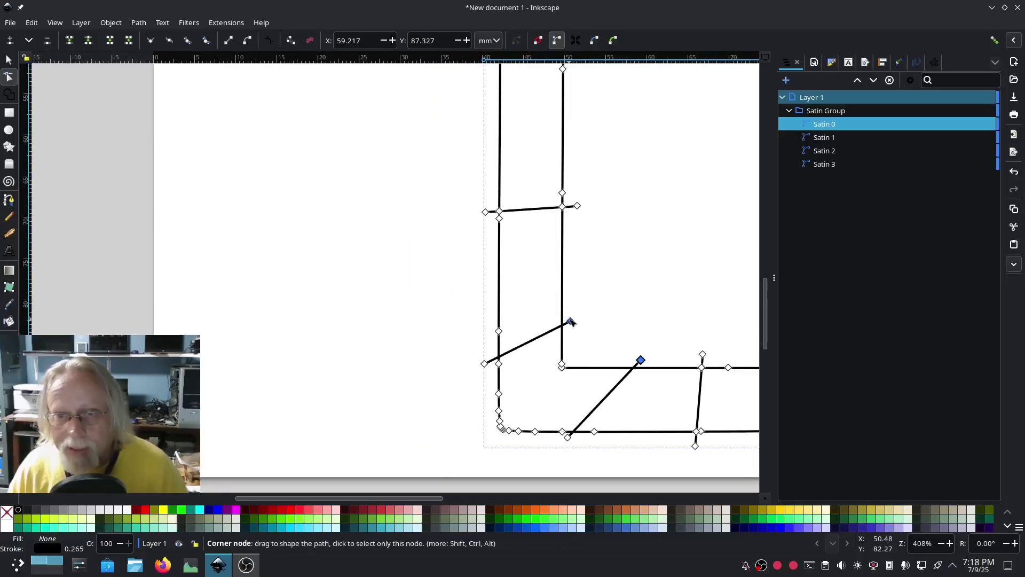
{"action": "left_click_drag", "start_coordinate": [577, 206], "coordinate": [577, 190]}
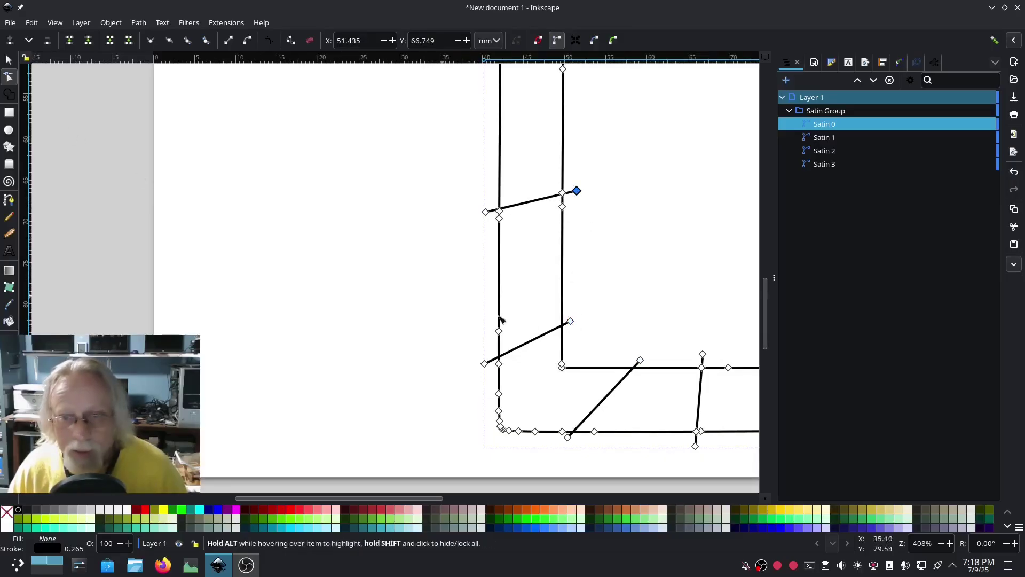
{"action": "left_click_drag", "start_coordinate": [570, 321], "coordinate": [576, 305]}
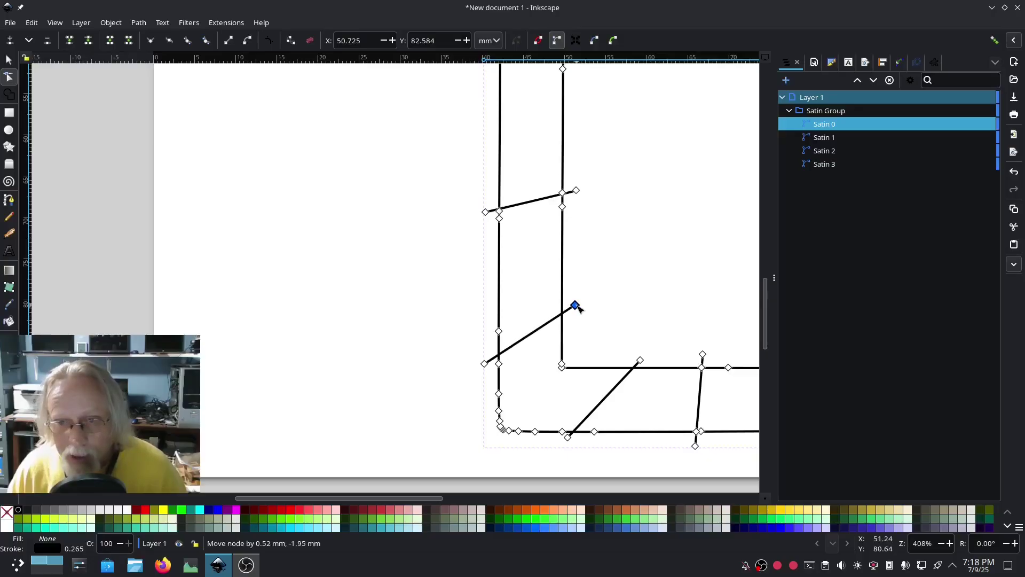
- Move the upper ends of the foot's two outer rungs to X 69.261, Y 86.420 mm and X 85.569, Y 86.430 mm
{"action": "scroll", "coordinate": [458, 387], "scroll_direction": "right", "scroll_amount": 10}
{"action": "scroll", "coordinate": [457, 387], "scroll_direction": "down", "scroll_amount": 1}
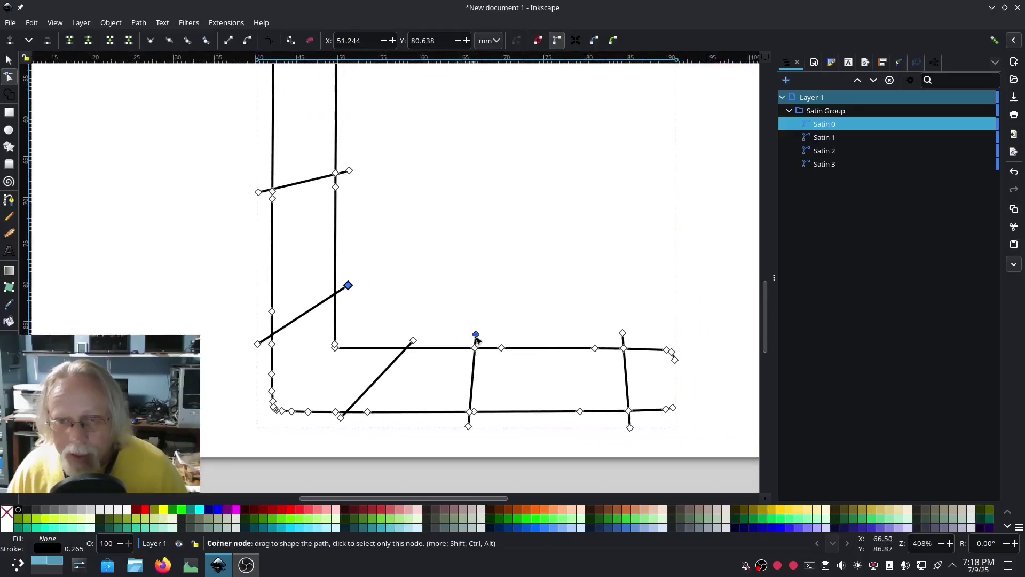
{"action": "left_click_drag", "start_coordinate": [476, 335], "coordinate": [496, 334]}
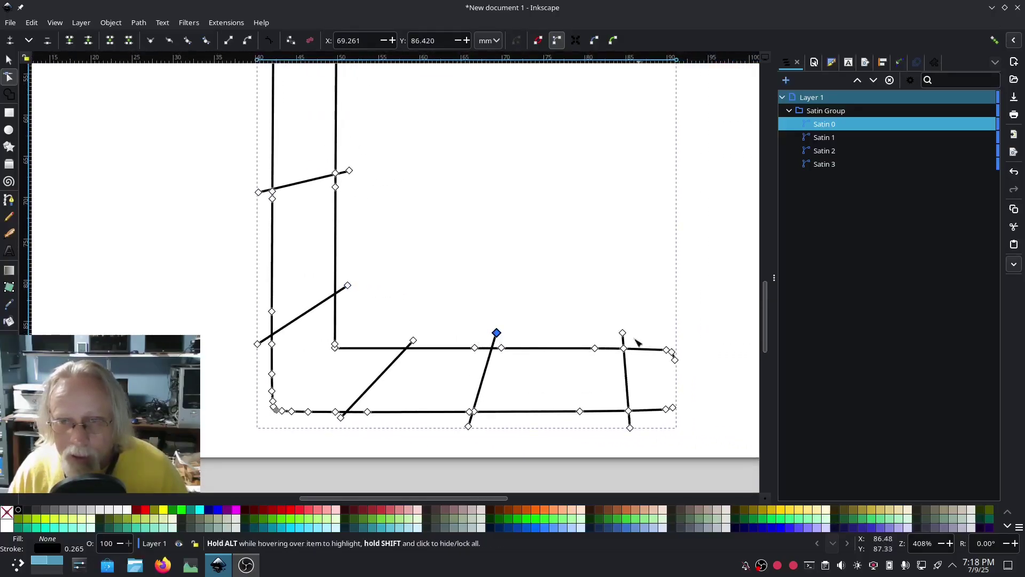
{"action": "left_click_drag", "start_coordinate": [622, 333], "coordinate": [632, 333]}
- Run the Ink/Stitch Simulator on the whole Satin Group and examine the stitching around the re-angled corner and foot rungs
{"action": "scroll", "coordinate": [412, 291], "scroll_direction": "up", "scroll_amount": 6}
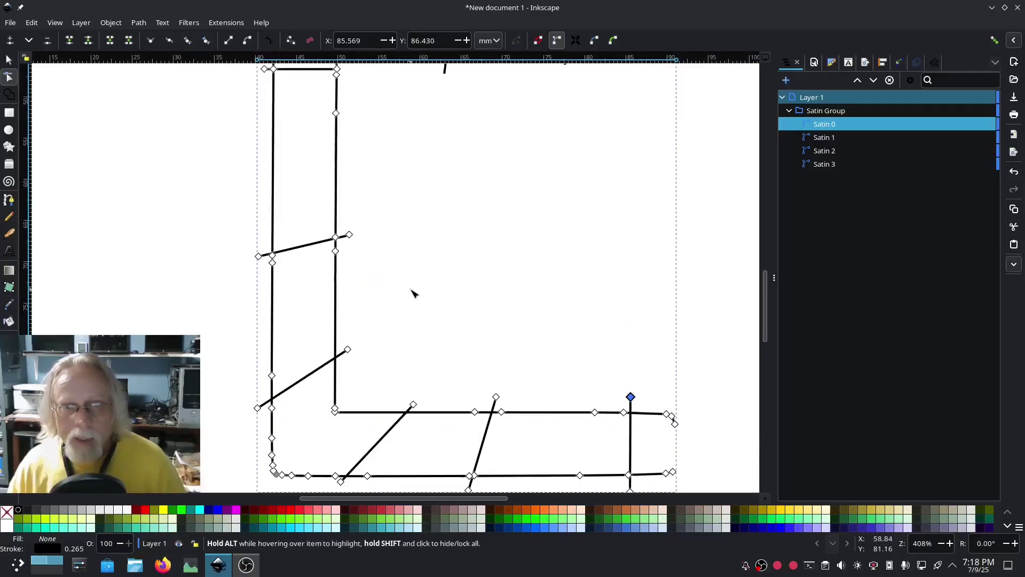
{"action": "scroll", "coordinate": [414, 268], "scroll_direction": "down", "scroll_amount": 6}
{"action": "scroll", "coordinate": [413, 323], "scroll_direction": "up", "scroll_amount": 3}
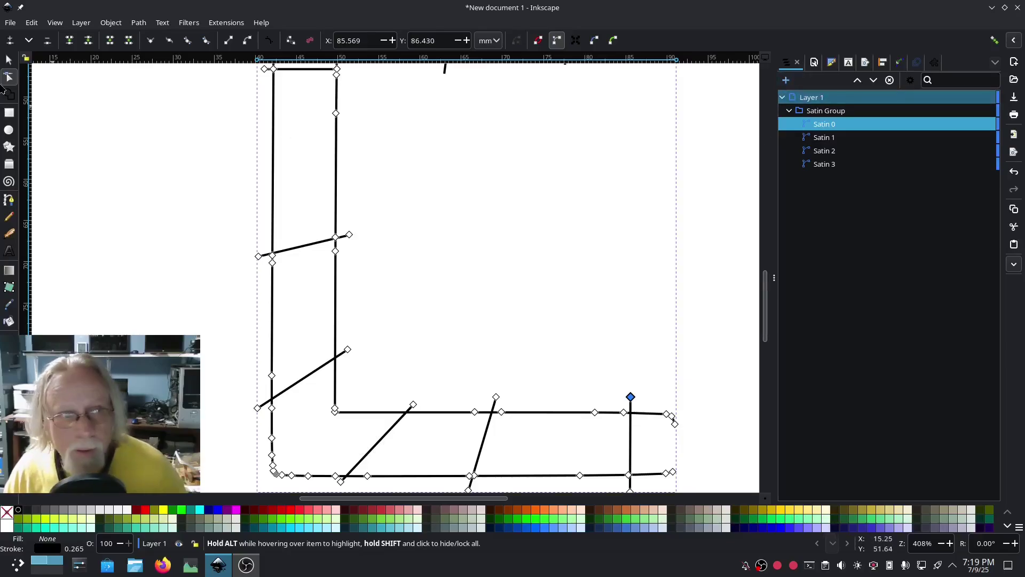
{"action": "left_click", "coordinate": [9, 60]}
{"action": "left_click", "coordinate": [826, 110]}
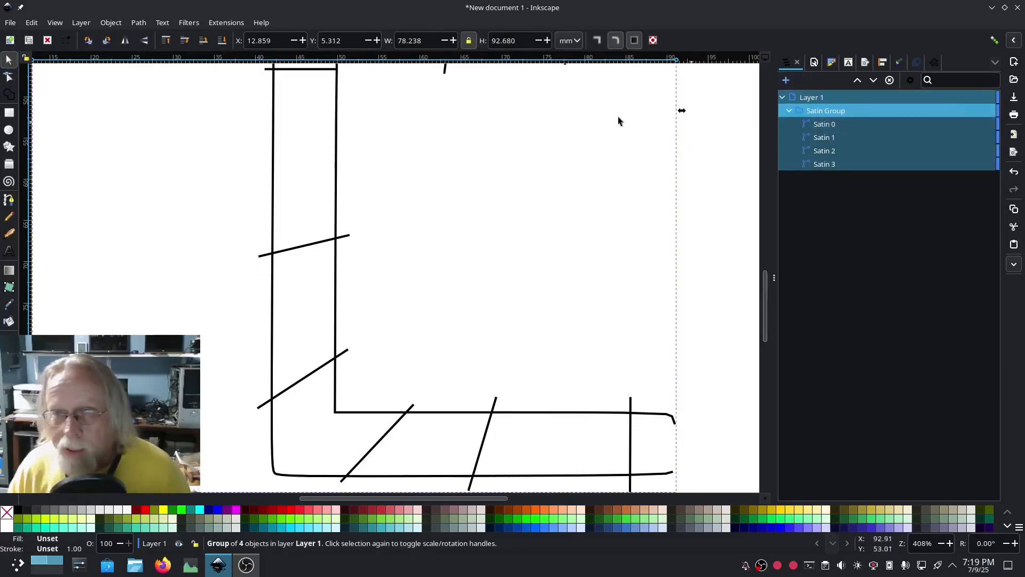
{"action": "left_click", "coordinate": [226, 22]}
{"action": "mouse_move", "coordinate": [278, 175]}
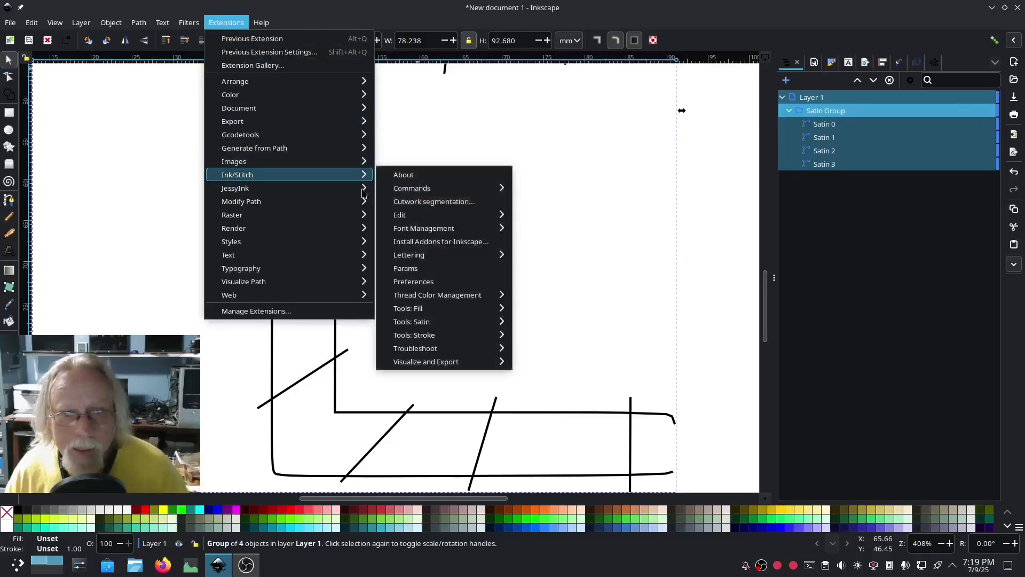
{"action": "mouse_move", "coordinate": [467, 362]}
{"action": "left_click", "coordinate": [547, 401]}
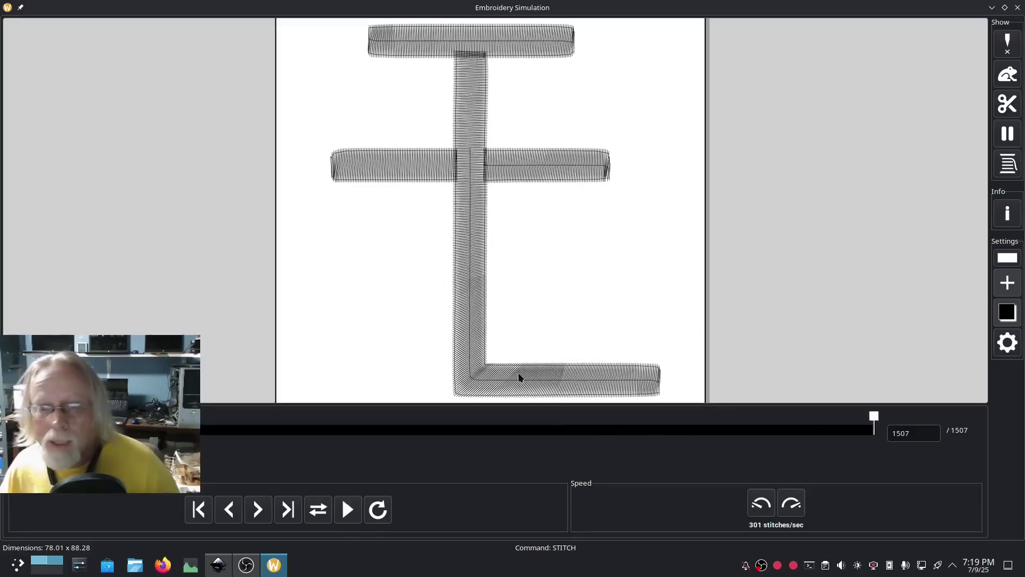
{"action": "left_click", "coordinate": [1017, 7]}
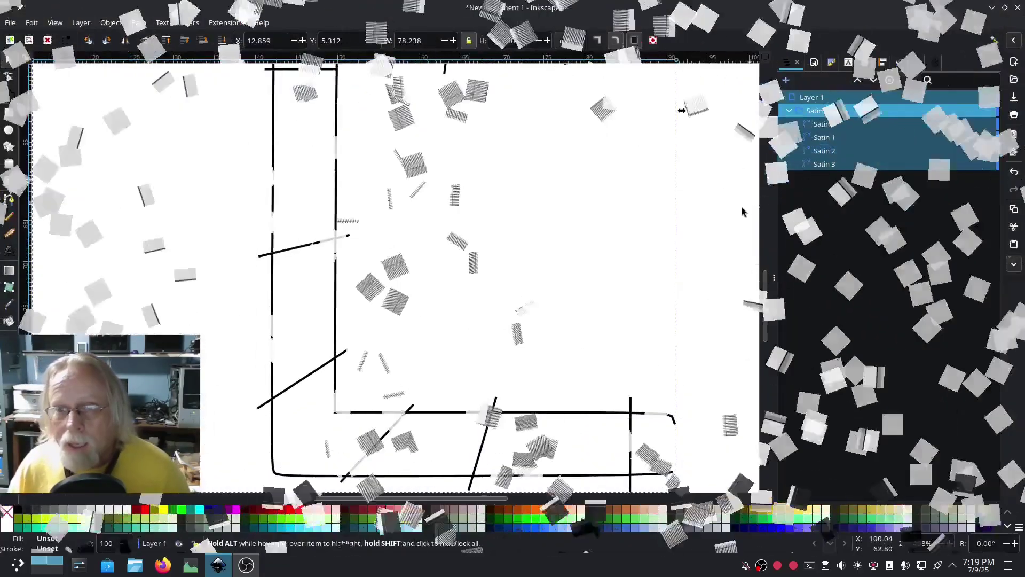
- Apply Auto-Route Satin Columns to the Satin Group without trimming jump stitches, preserving the column order or keeping the original paths
{"action": "scroll", "coordinate": [582, 313], "scroll_direction": "down", "scroll_amount": 3}
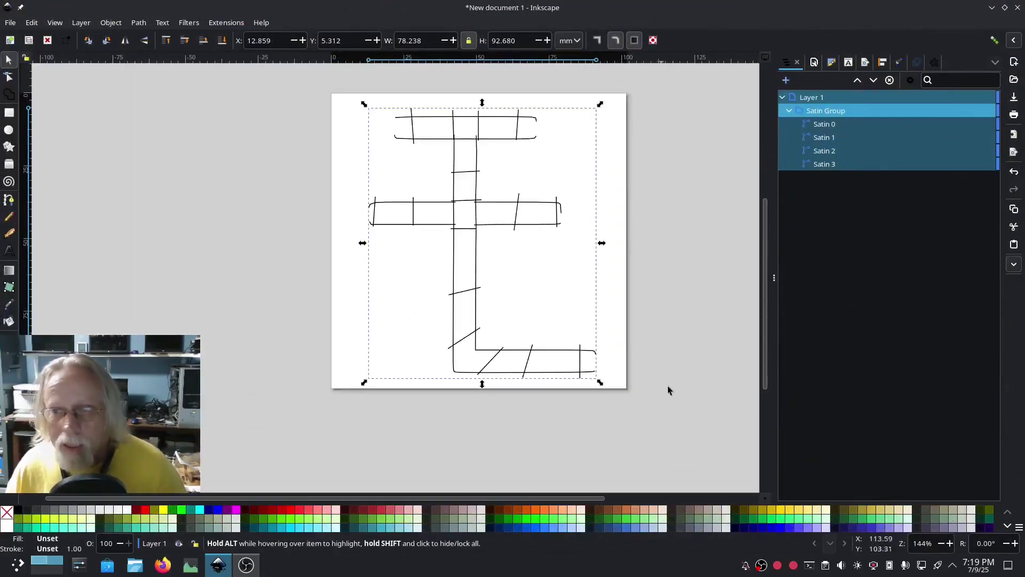
{"action": "left_click", "coordinate": [224, 22]}
{"action": "mouse_move", "coordinate": [238, 178]}
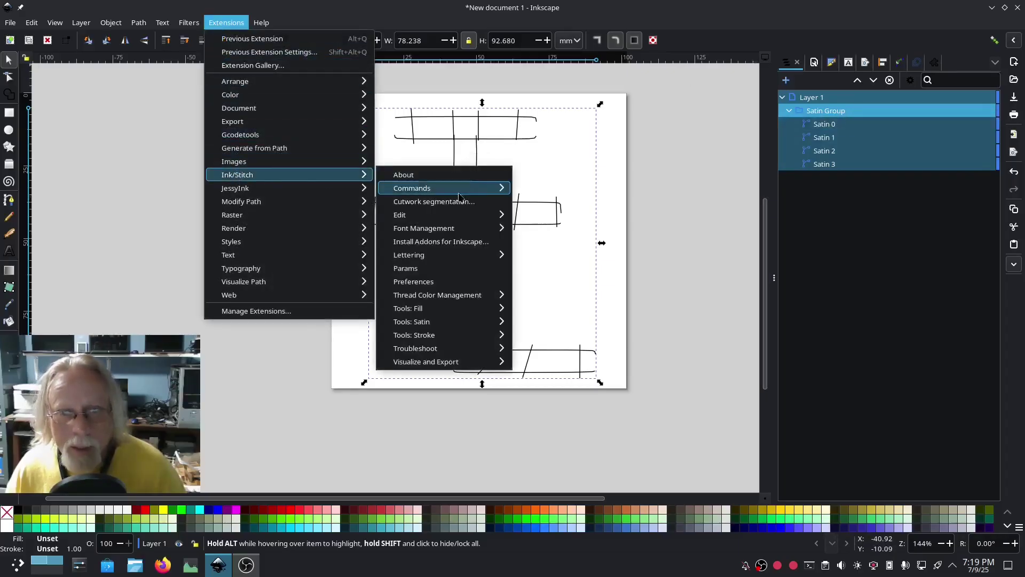
{"action": "mouse_move", "coordinate": [445, 323]}
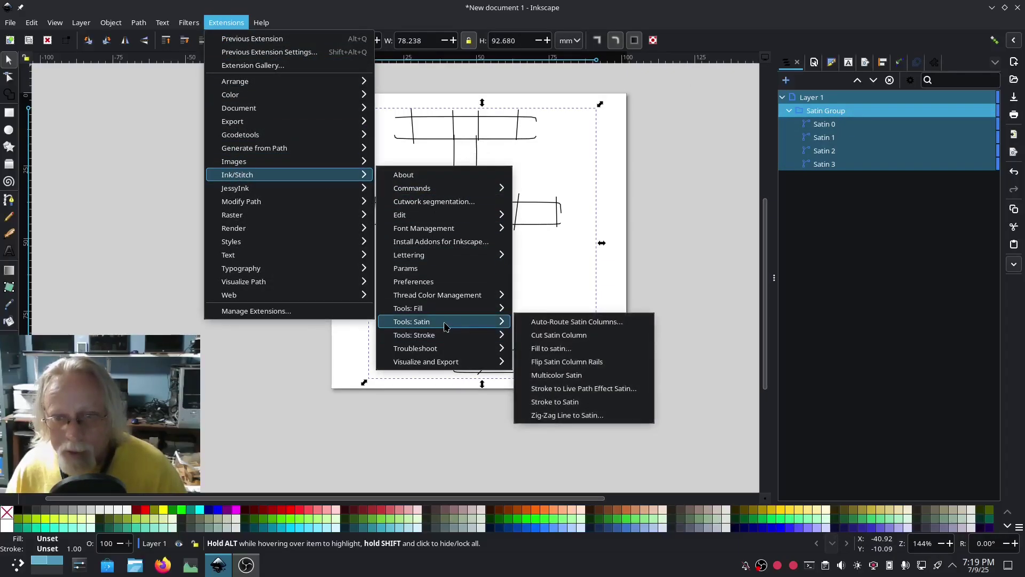
{"action": "left_click", "coordinate": [574, 321]}
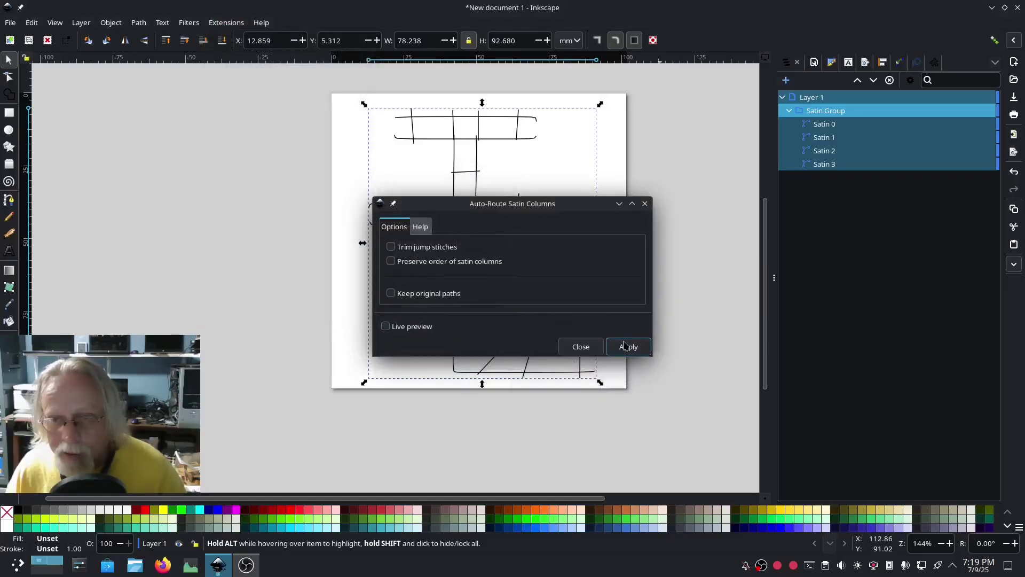
{"action": "left_click", "coordinate": [626, 346]}
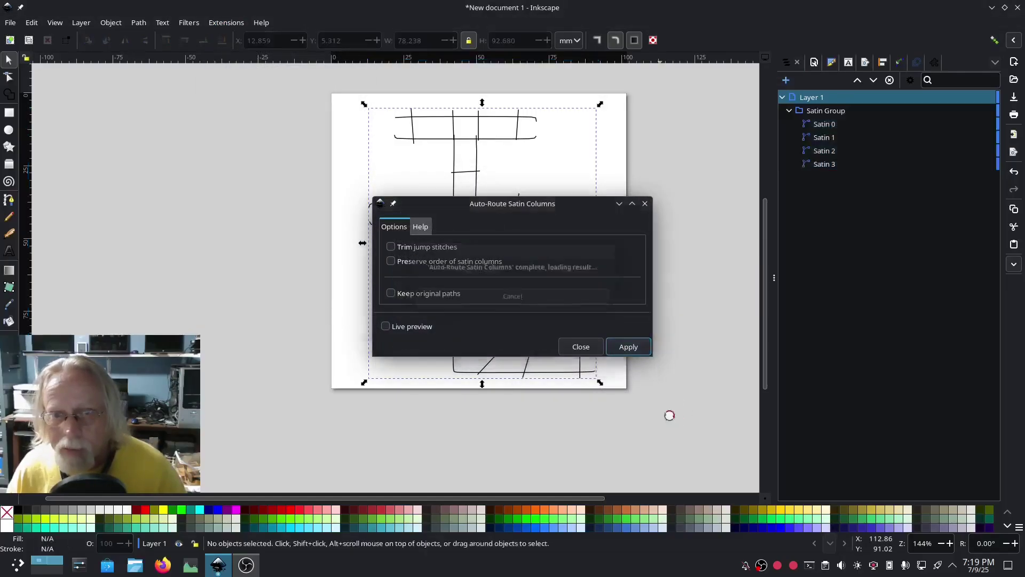
{"action": "left_click", "coordinate": [574, 347]}
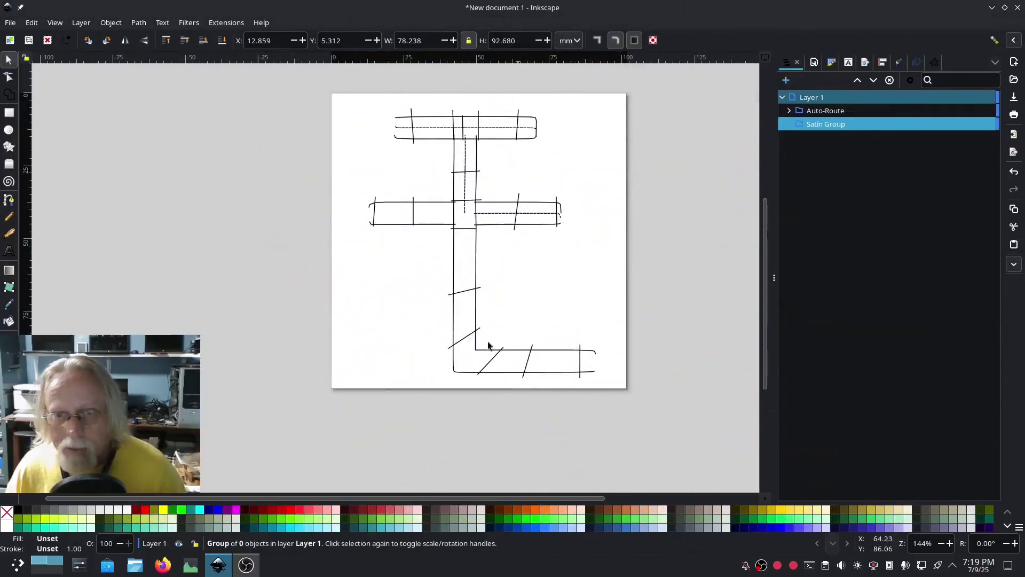
- Run the Ink/Stitch Simulator on the Auto-Route group and examine the routed stitching, including the running stitches between satins
{"action": "left_click", "coordinate": [825, 110]}
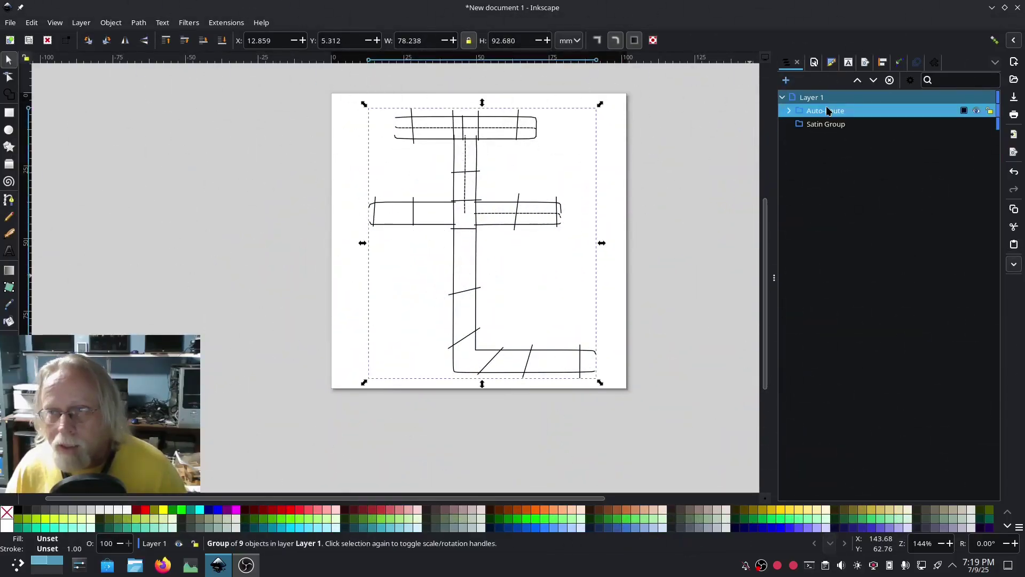
{"action": "left_click", "coordinate": [817, 127]}
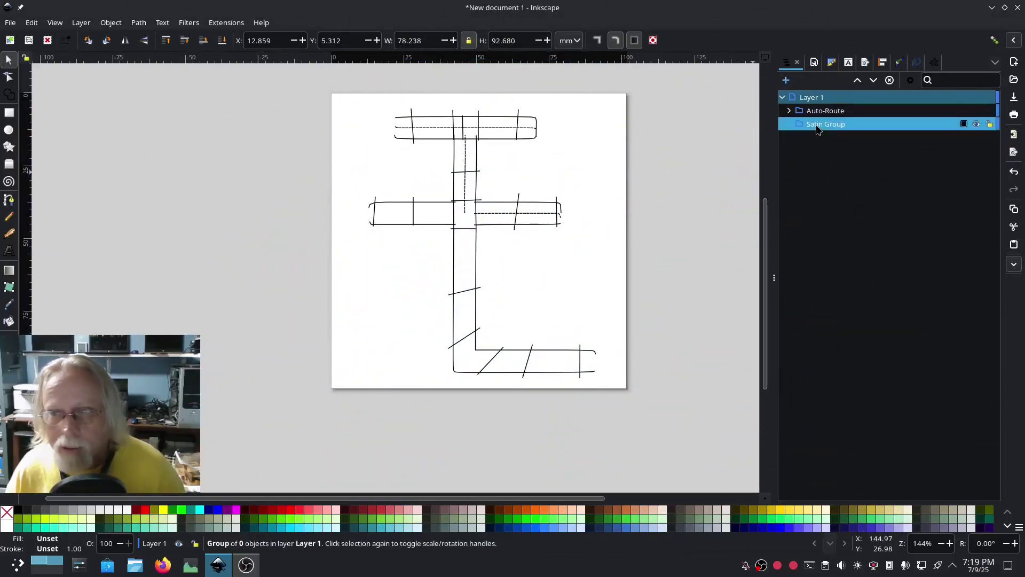
{"action": "left_click", "coordinate": [819, 111]}
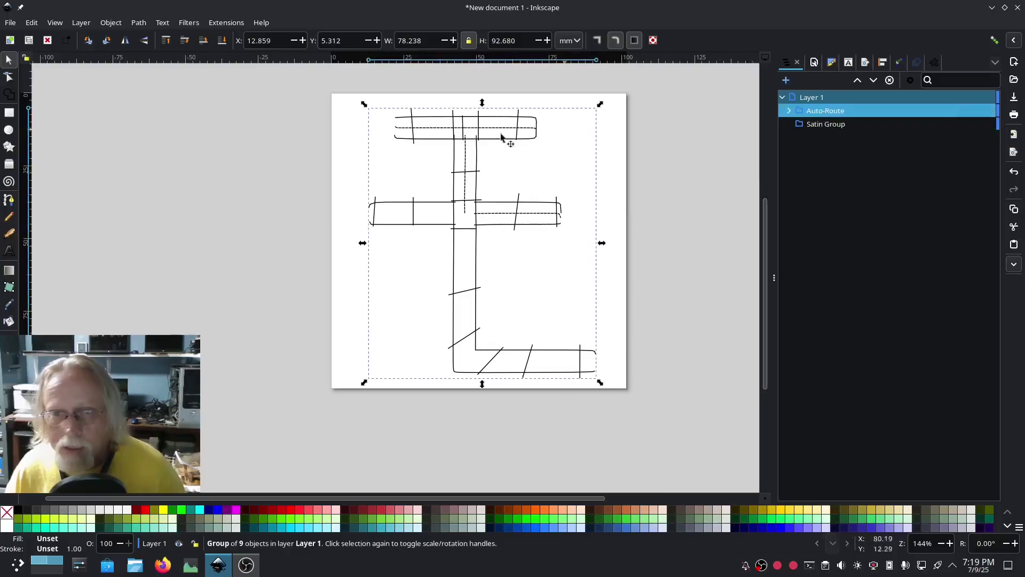
{"action": "left_click", "coordinate": [226, 22]}
{"action": "mouse_move", "coordinate": [231, 175]}
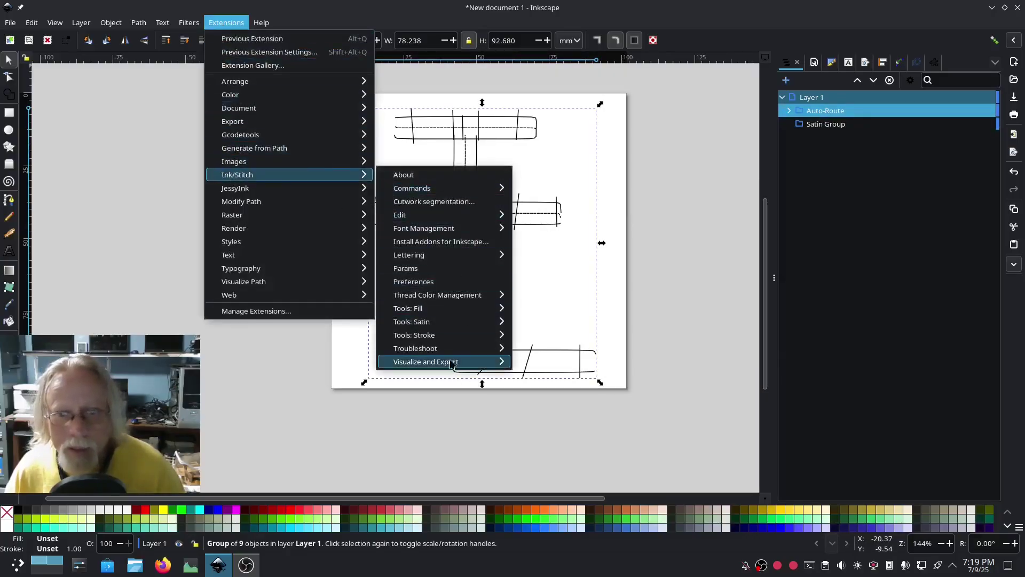
{"action": "mouse_move", "coordinate": [451, 363]}
{"action": "left_click", "coordinate": [554, 405]}
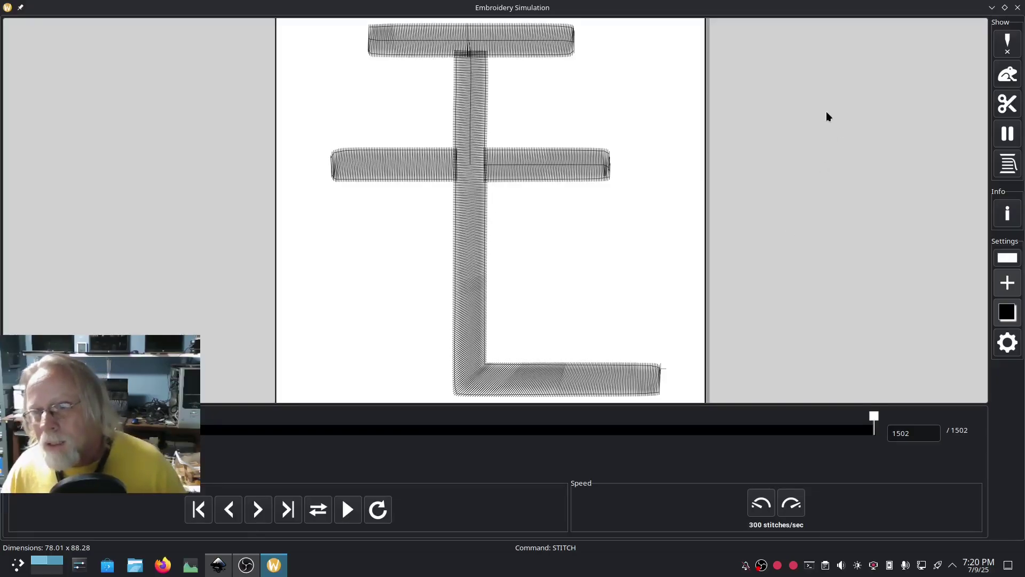
{"action": "left_click", "coordinate": [1017, 8]}
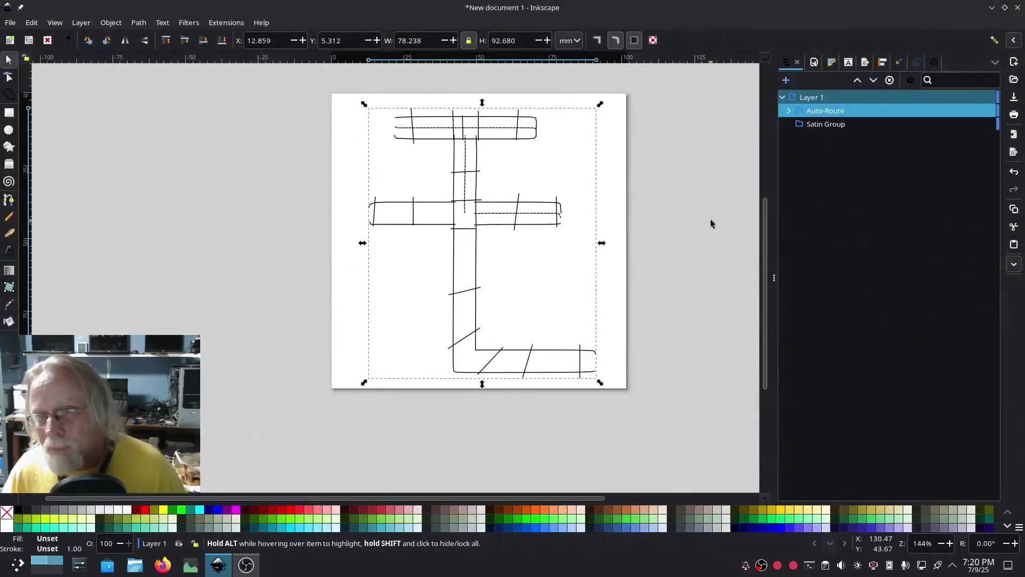
{"action": "left_click", "coordinate": [710, 223]}
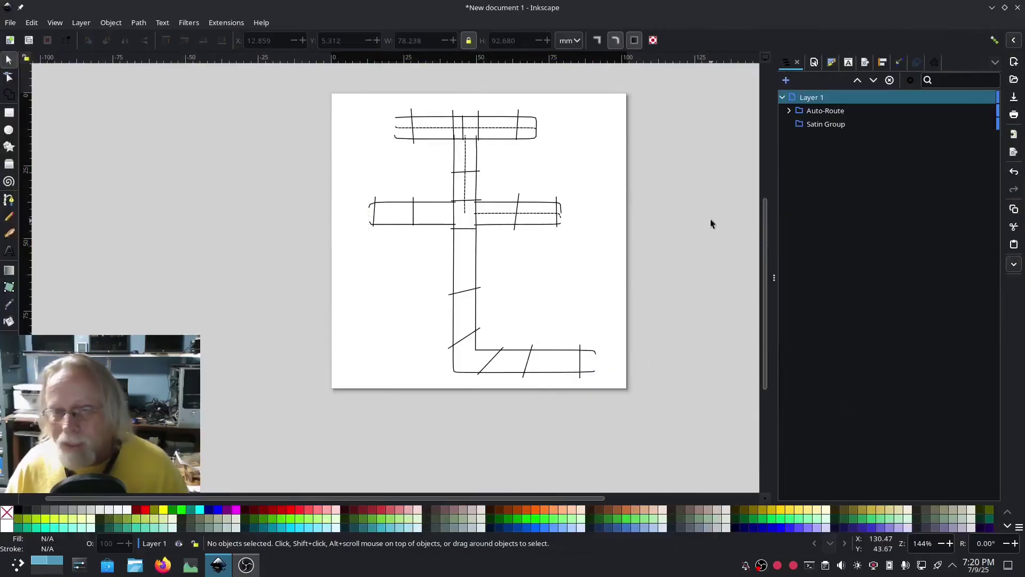